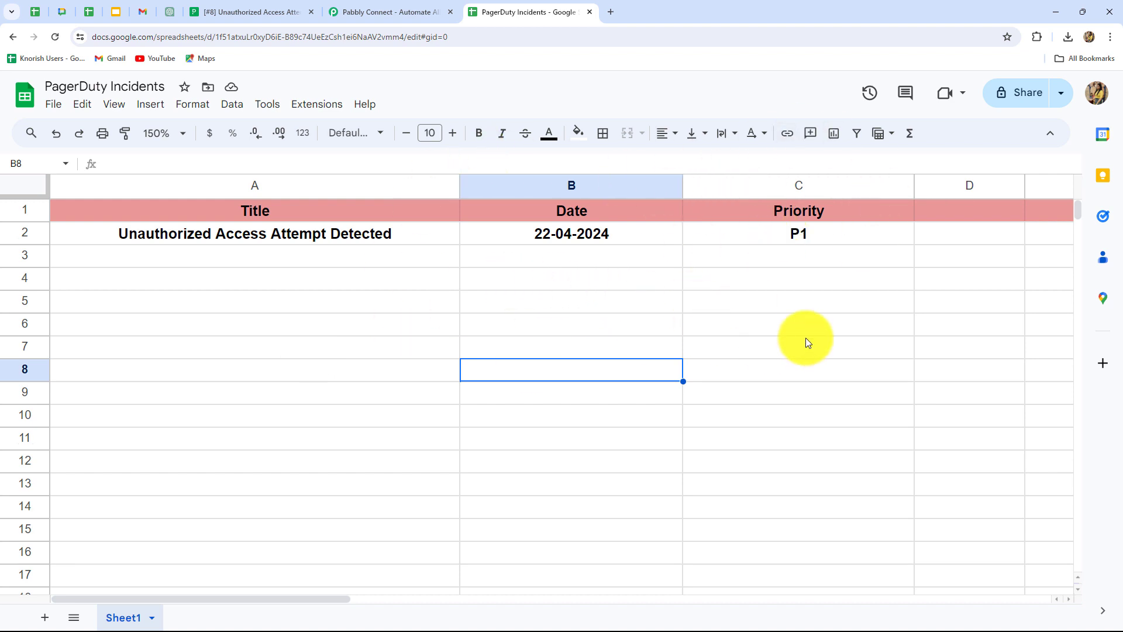
Return to the Pabbly Connect home page and close the Sunny Spring Sale popup
click(366, 11)
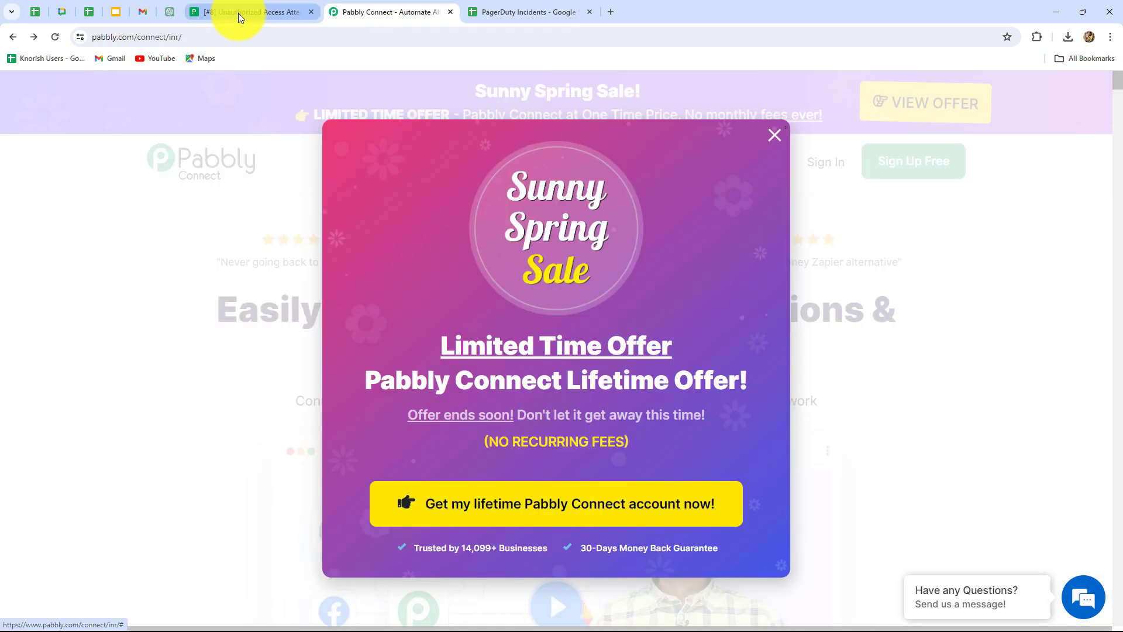
click(238, 13)
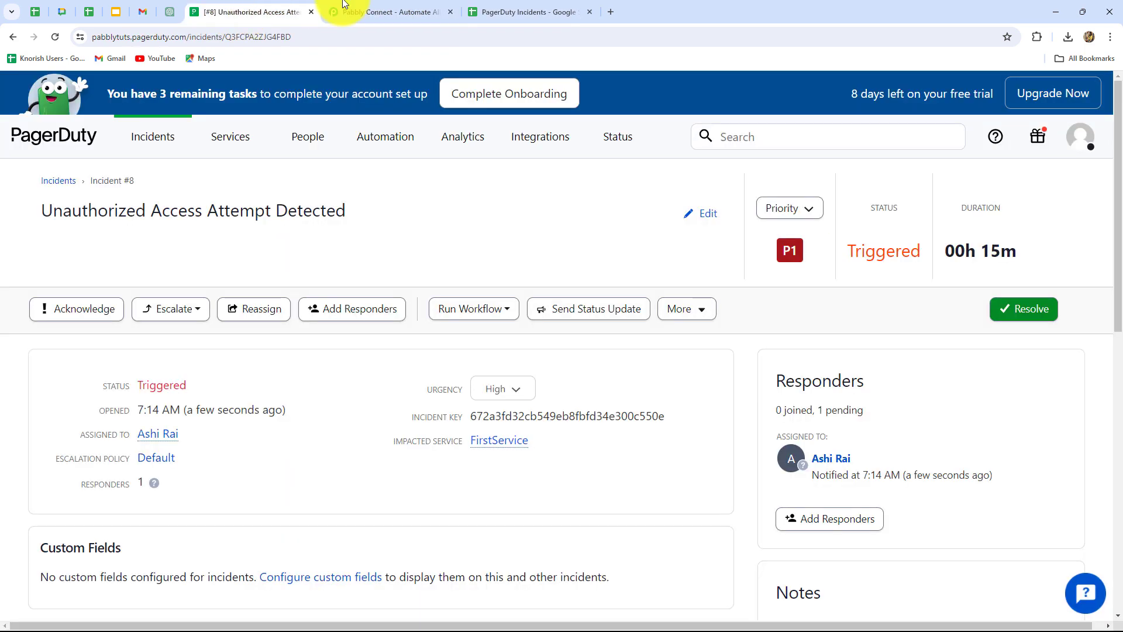
click(518, 8)
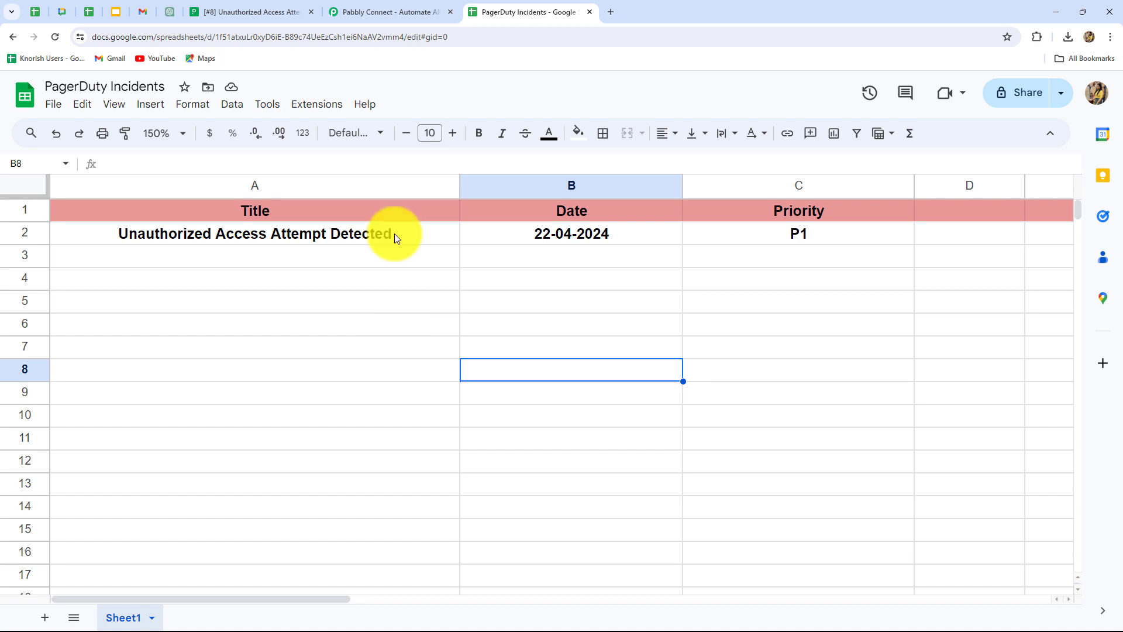
click(371, 5)
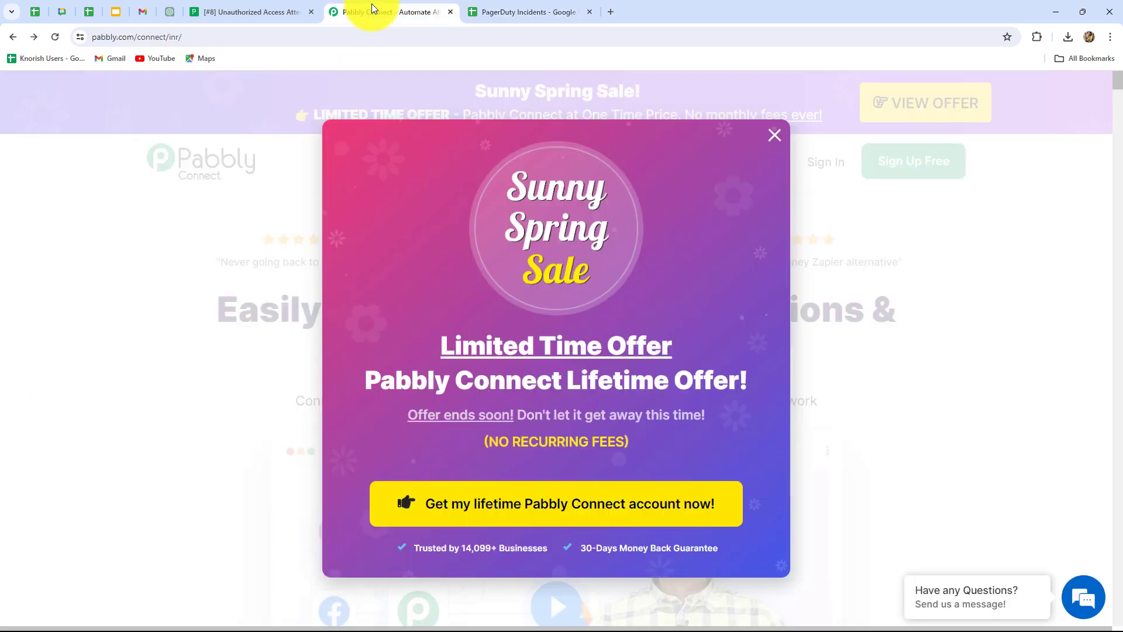
click(773, 137)
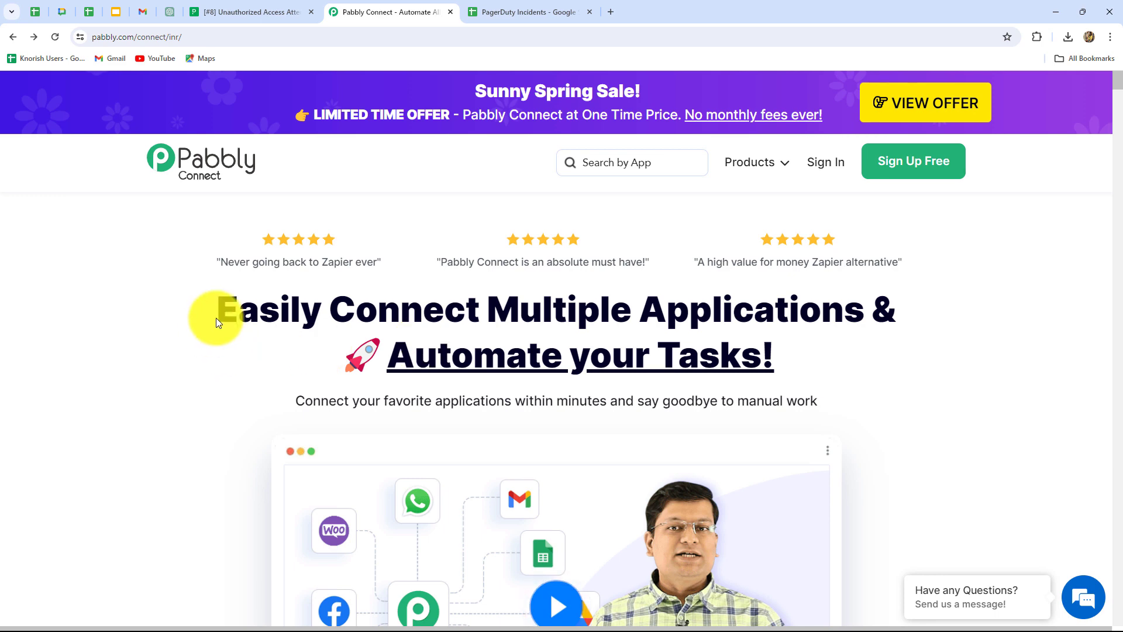
drag(220, 313, 874, 371)
click(874, 371)
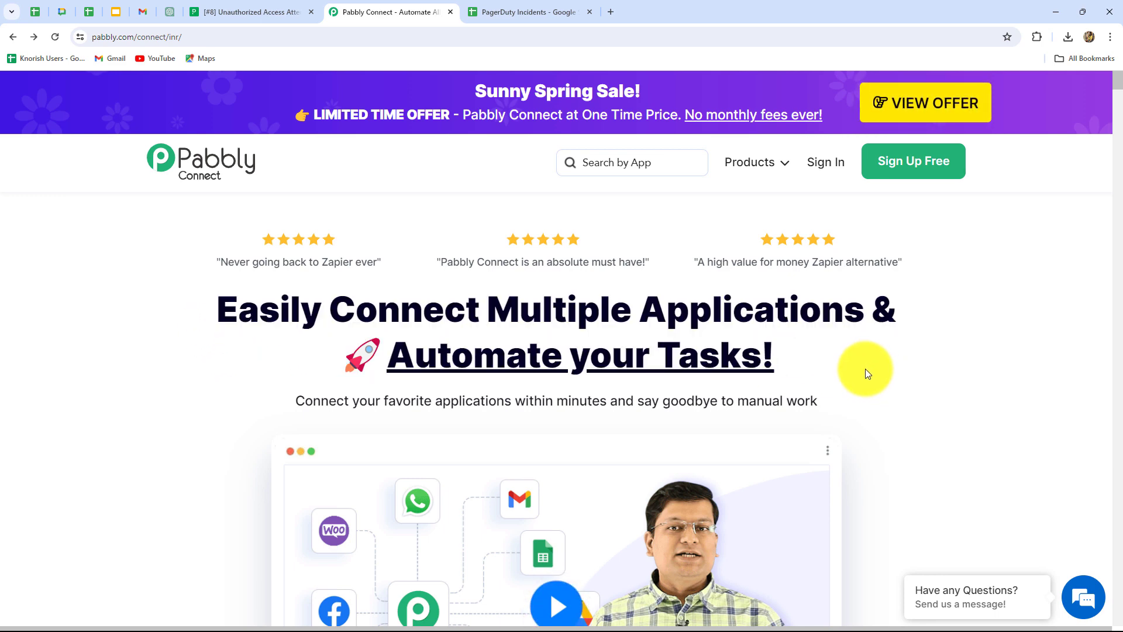
Sign in and launch Pabbly Connect from the All Apps list to reach its empty Home folder
click(823, 162)
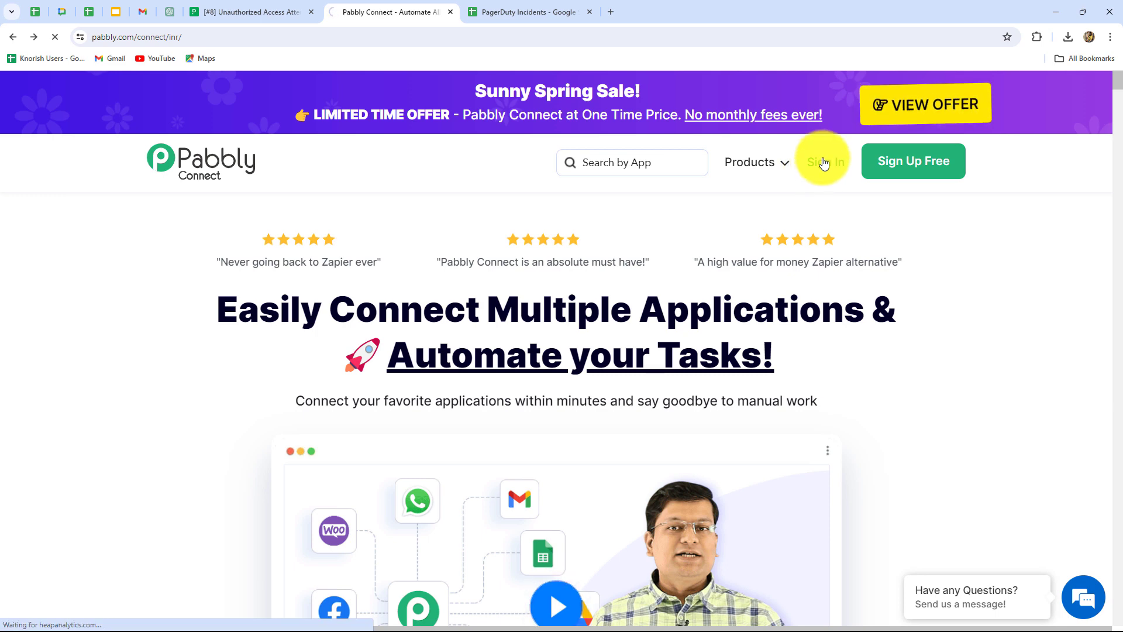
scroll(477, 562, down, 2)
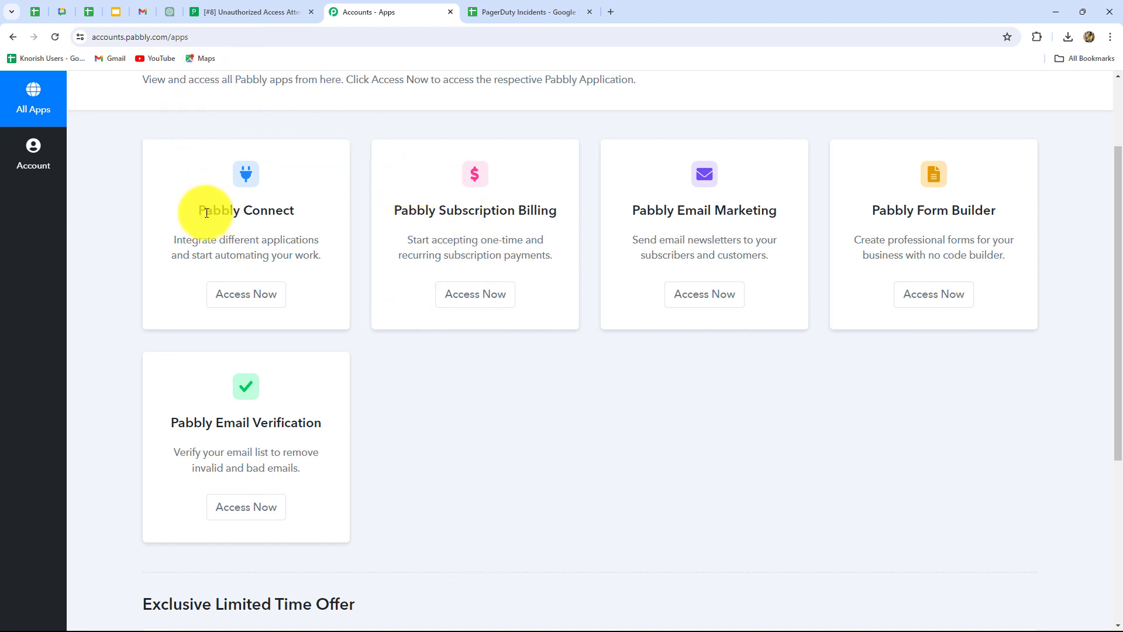
drag(198, 211, 305, 212)
click(248, 296)
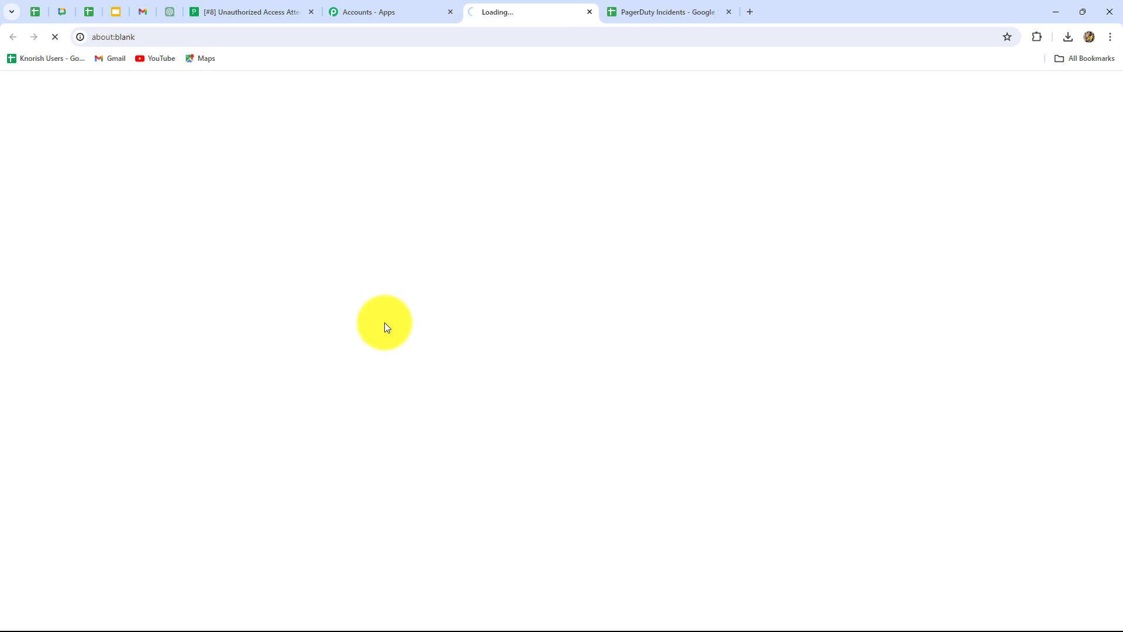
scroll(774, 477, down, 3)
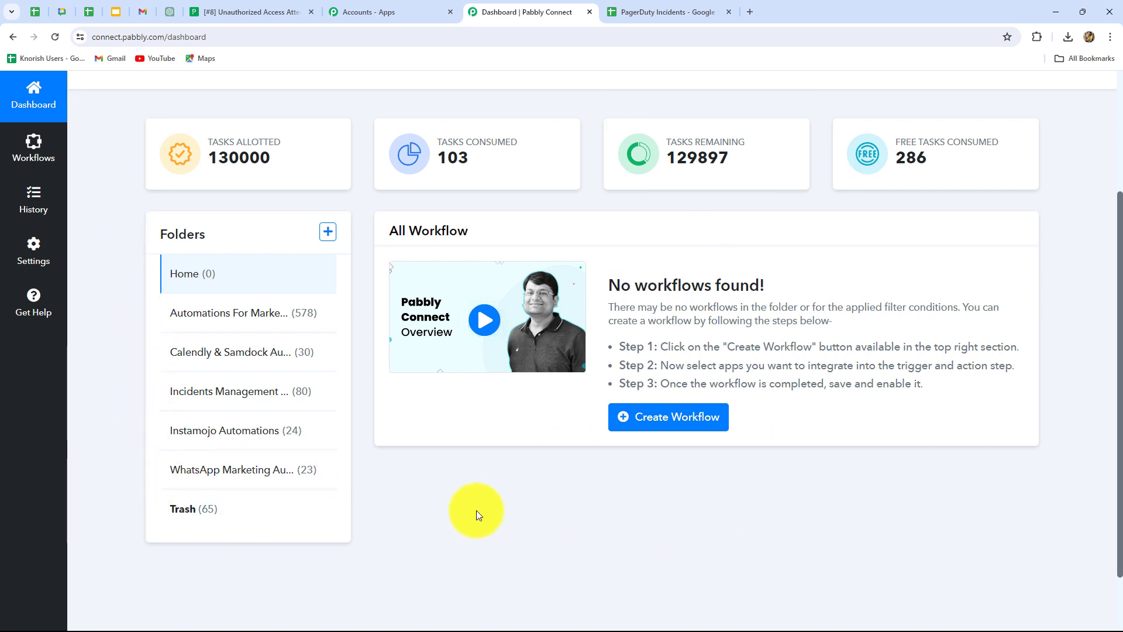
scroll(476, 510, up, 3)
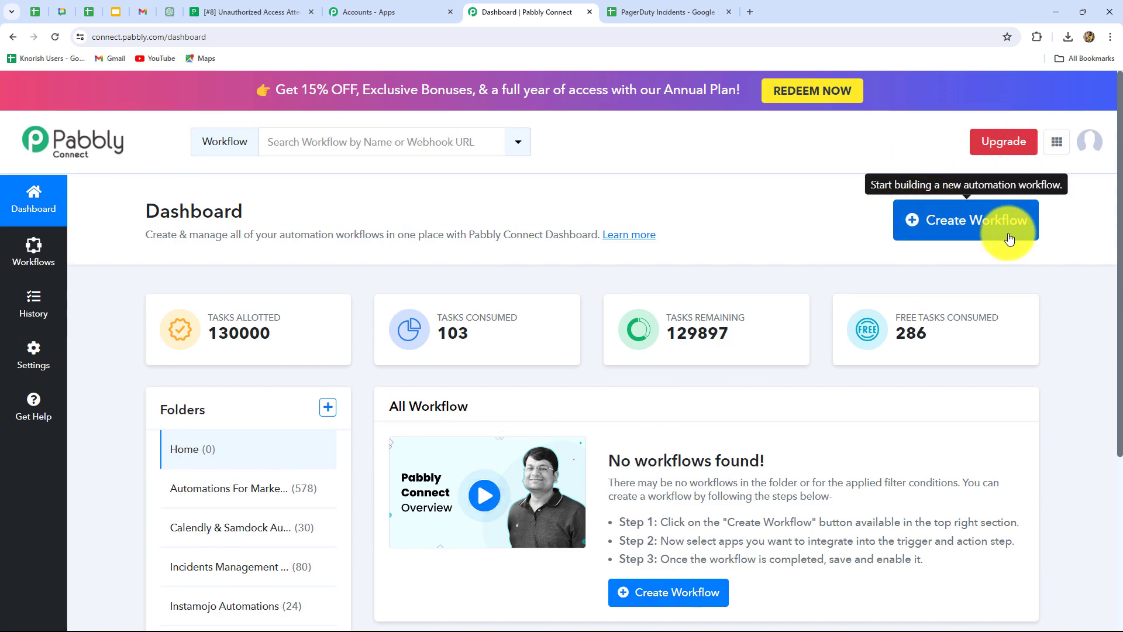
Start a new workflow named 'Add New PagerDuty Incidents in Google Sheets' filed under Incidents Management Automations
click(976, 230)
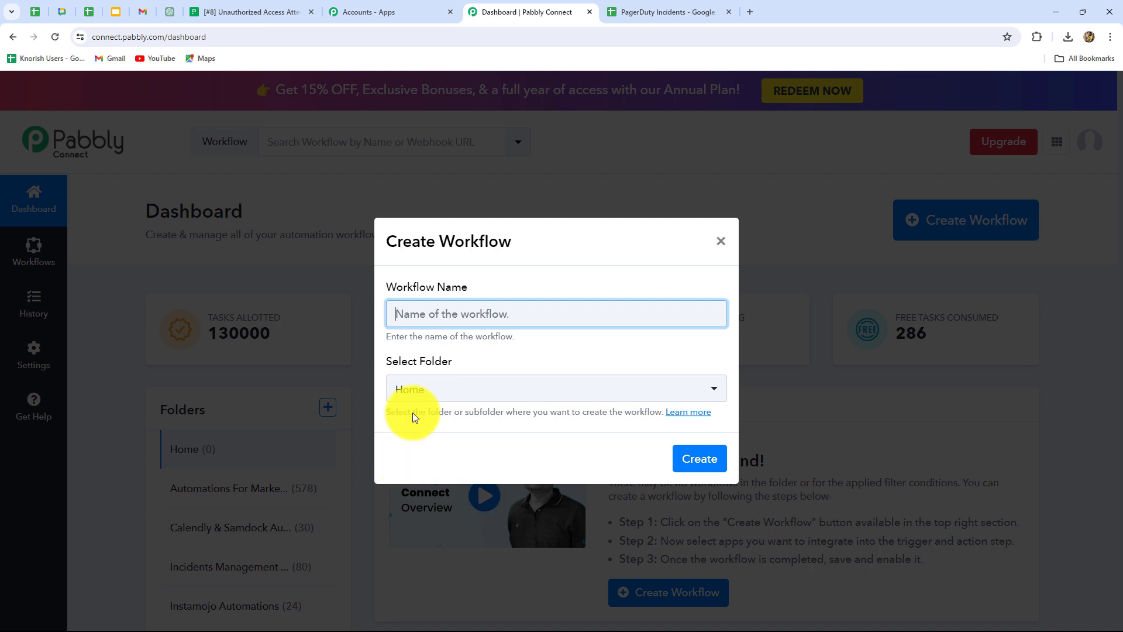
text(Add New PagerDuty Incidents in Google Sheets)
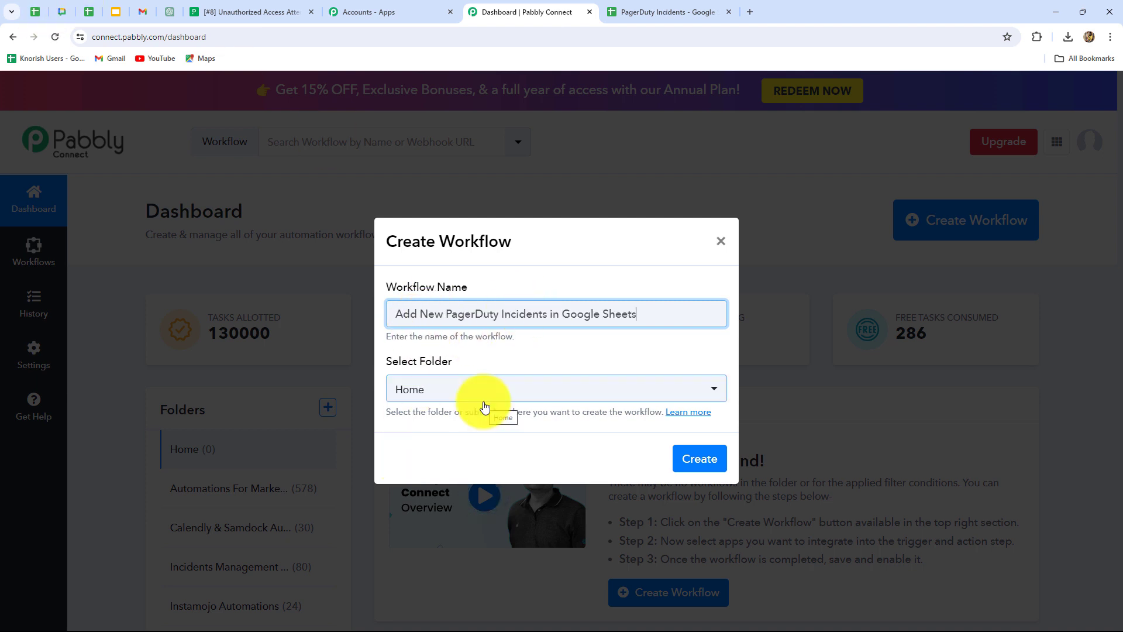
click(484, 400)
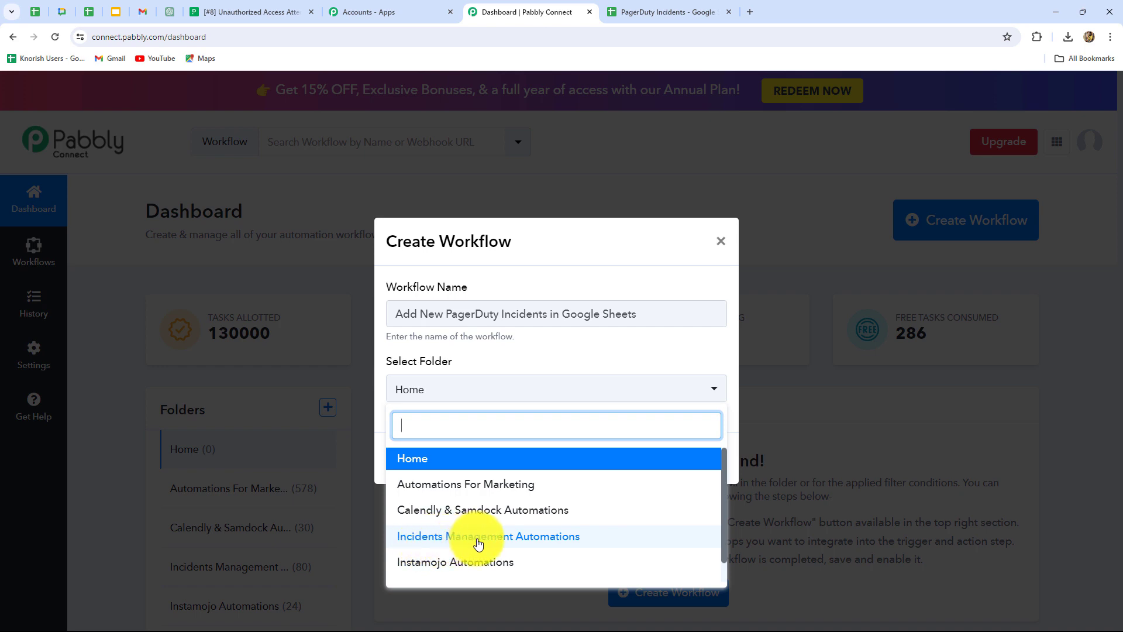
click(517, 543)
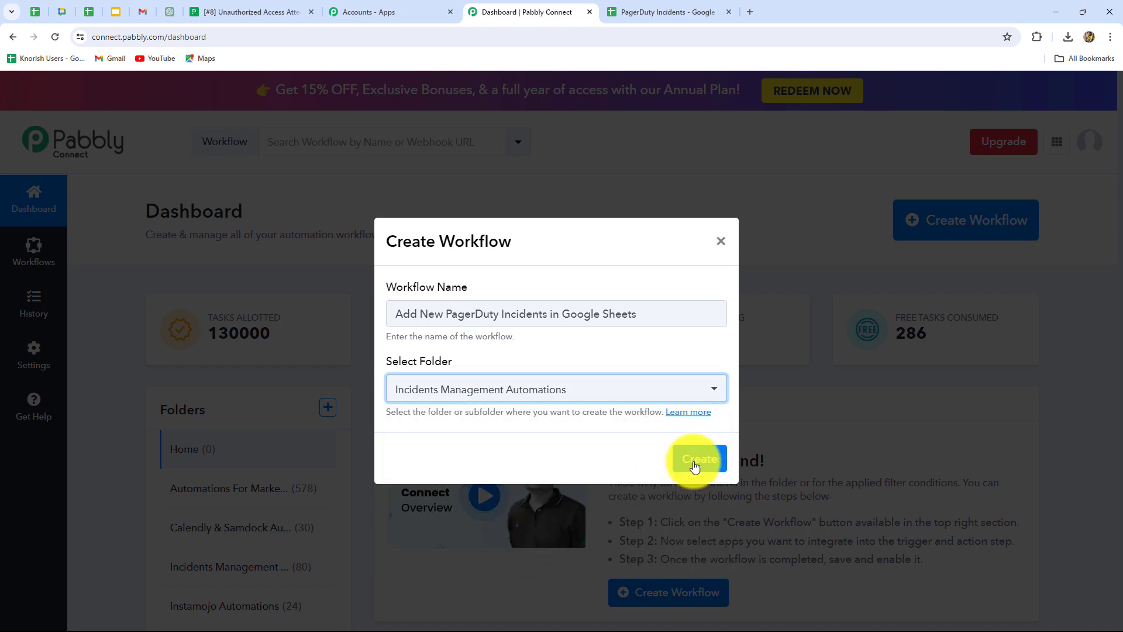
click(695, 465)
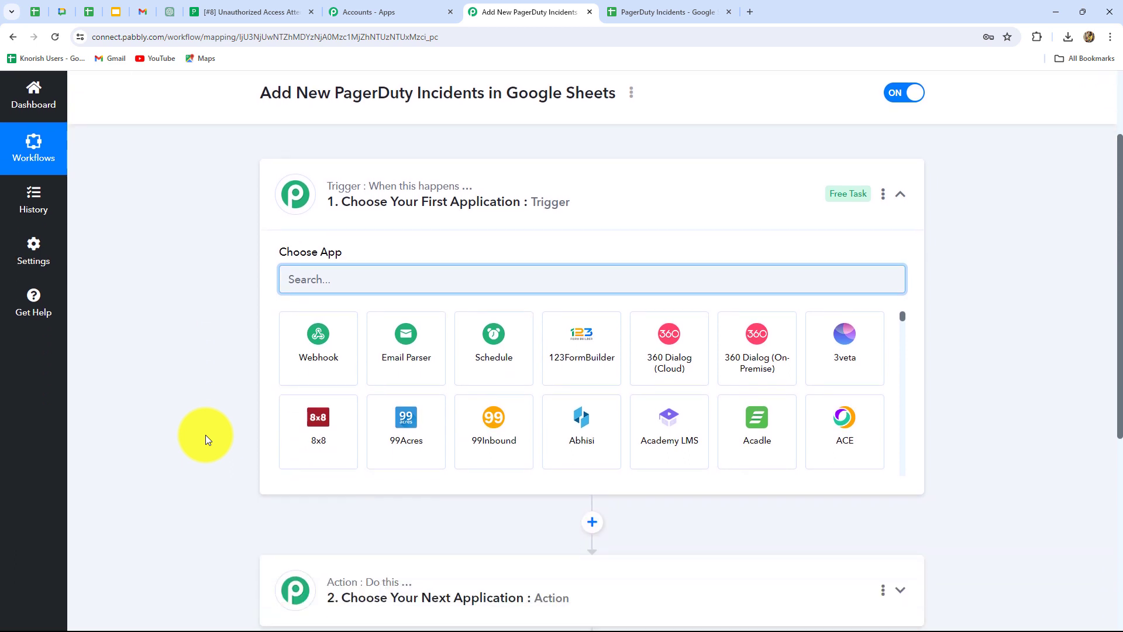
scroll(205, 434, down, 1)
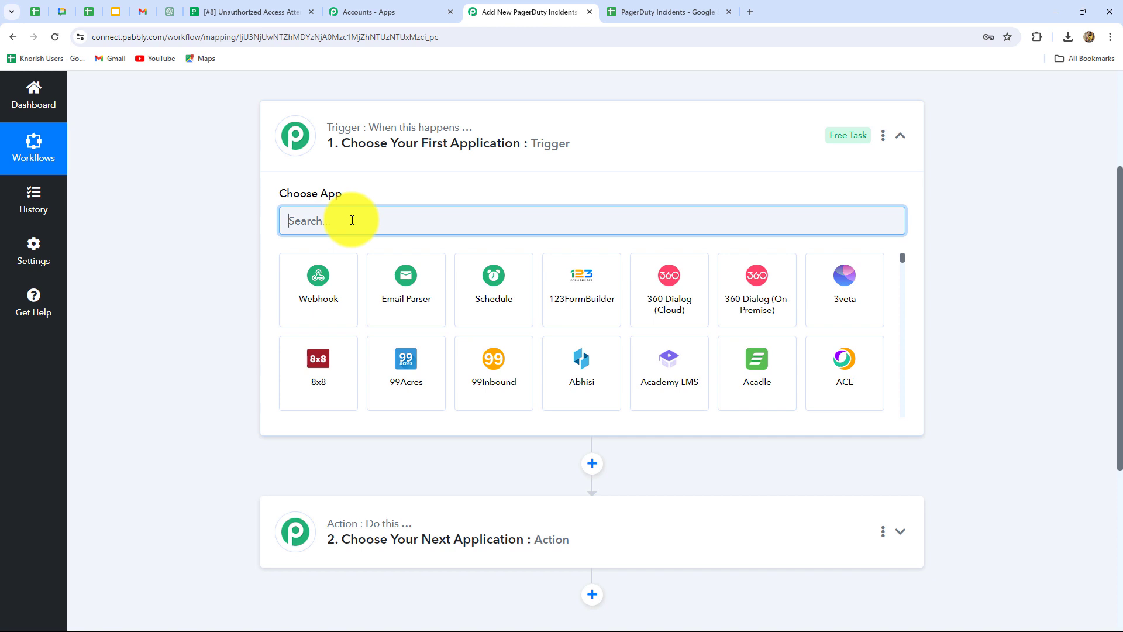
Set the trigger app to PagerDuty with the Incident is Triggered event
text(Pager)
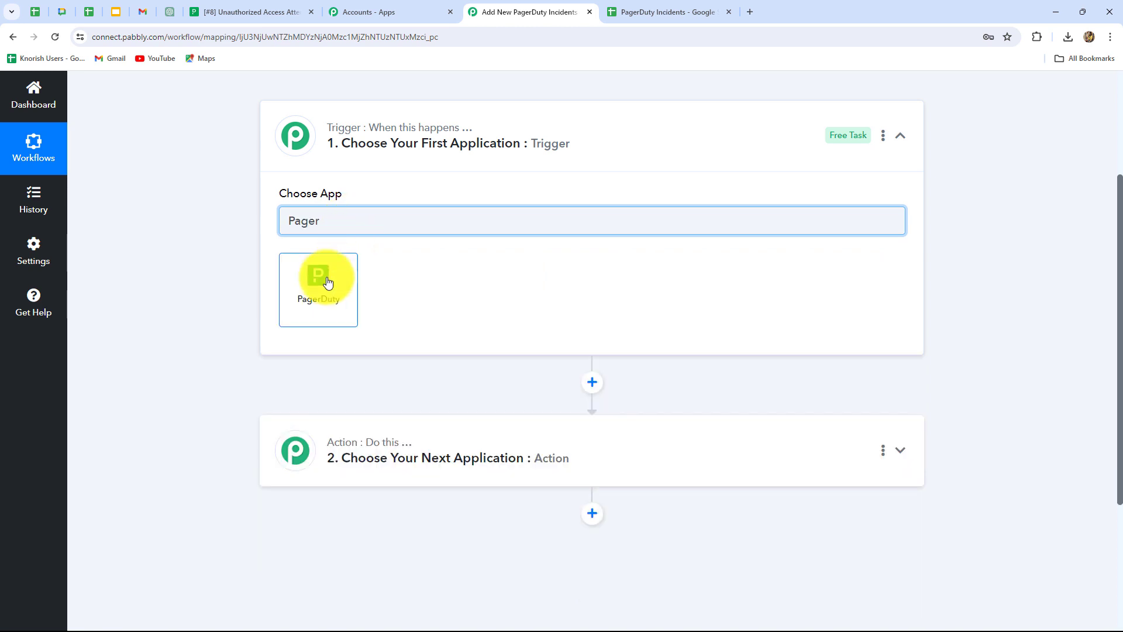
click(317, 295)
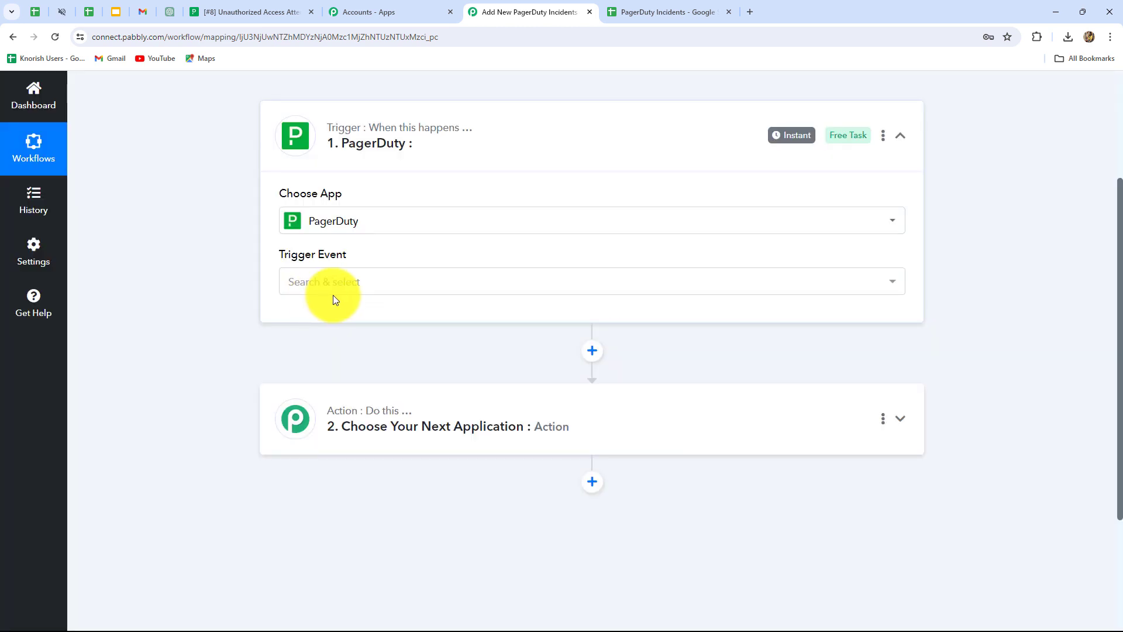
click(334, 284)
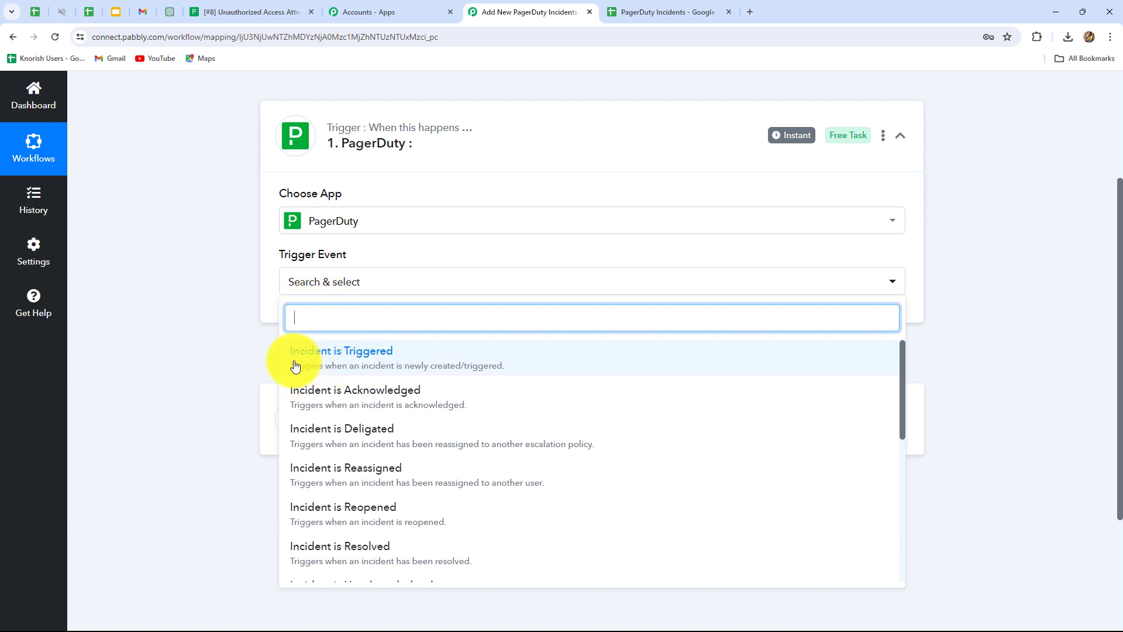
click(353, 366)
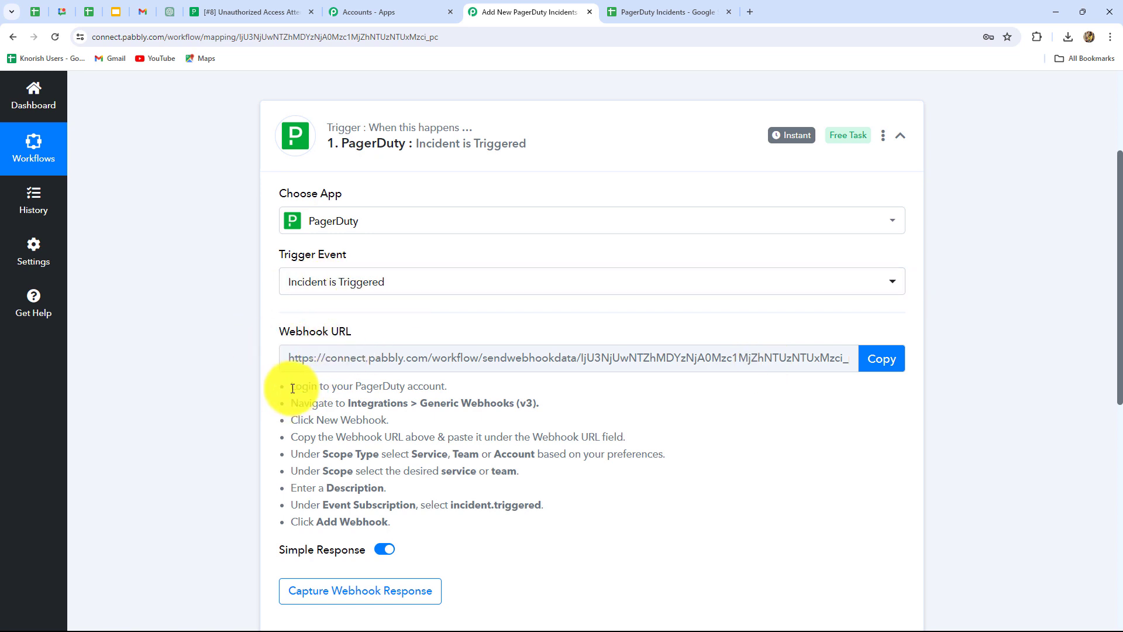
drag(289, 388, 406, 524)
Copy the webhook URL so Pabbly awaits data, then go back to the PagerDuty incident
click(482, 535)
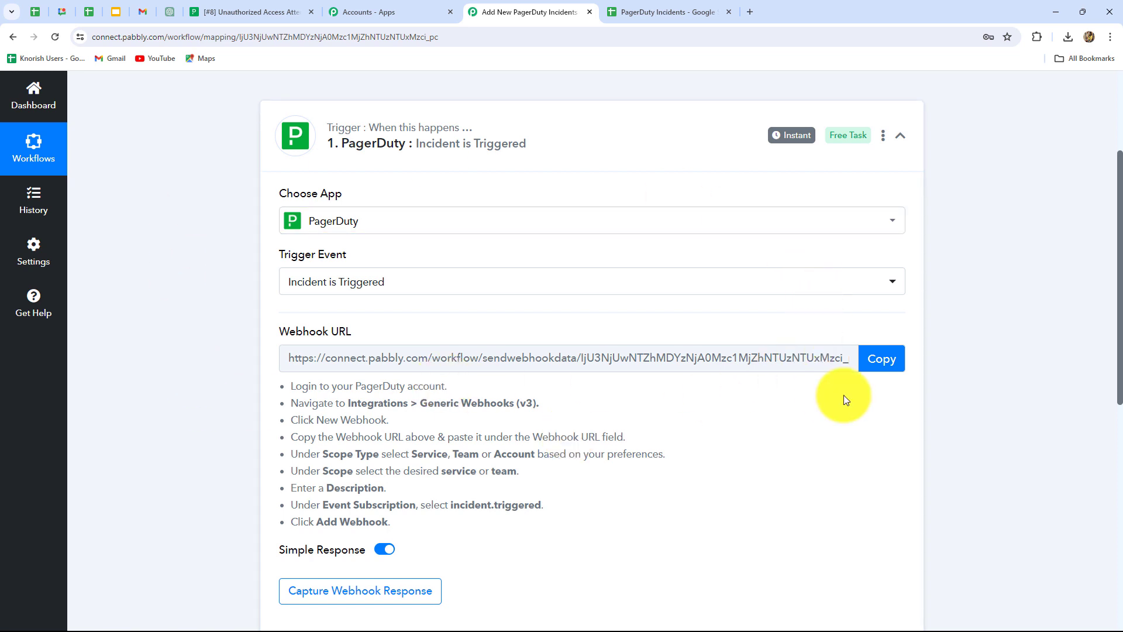
click(888, 364)
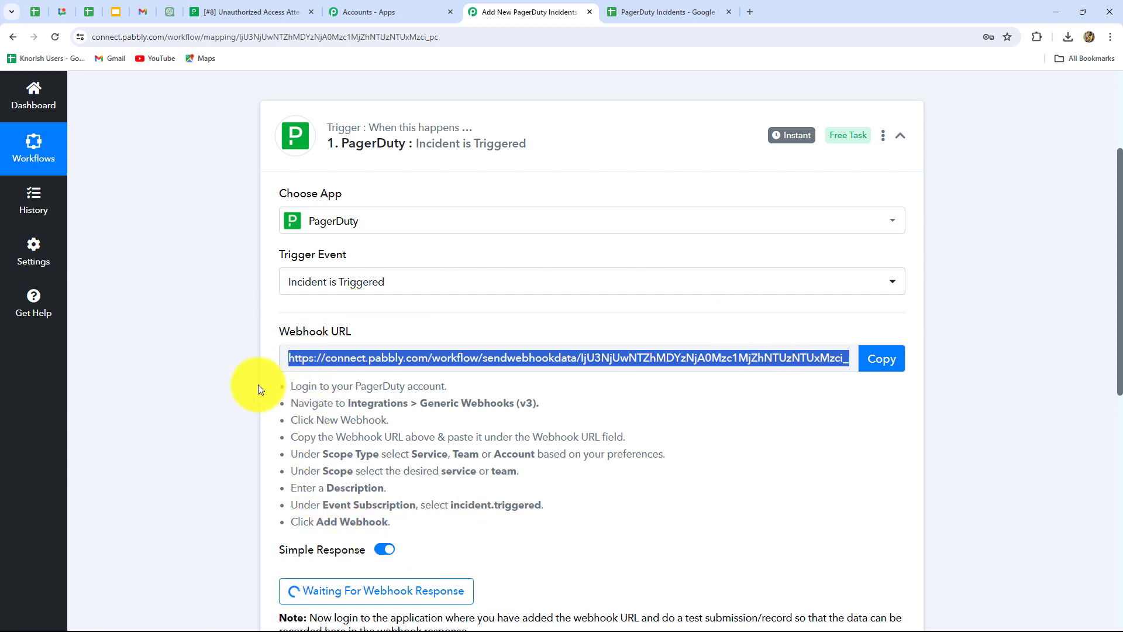
click(247, 8)
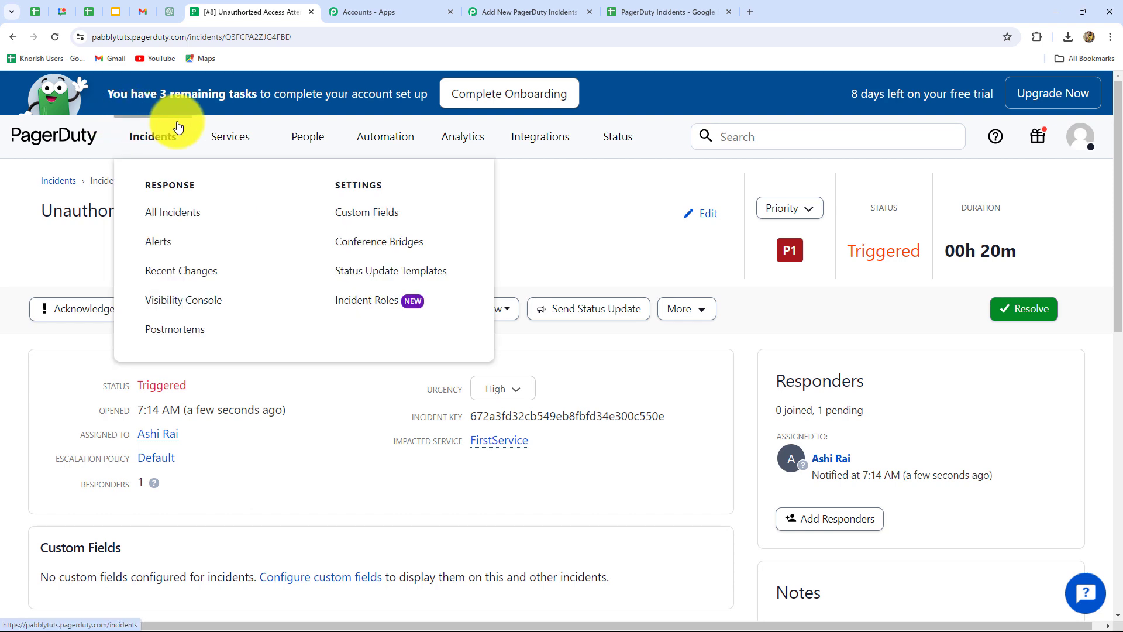
Go to Integrations > Generic Webhooks (v3) and begin a New Webhook
click(531, 142)
mouse_move(537, 144)
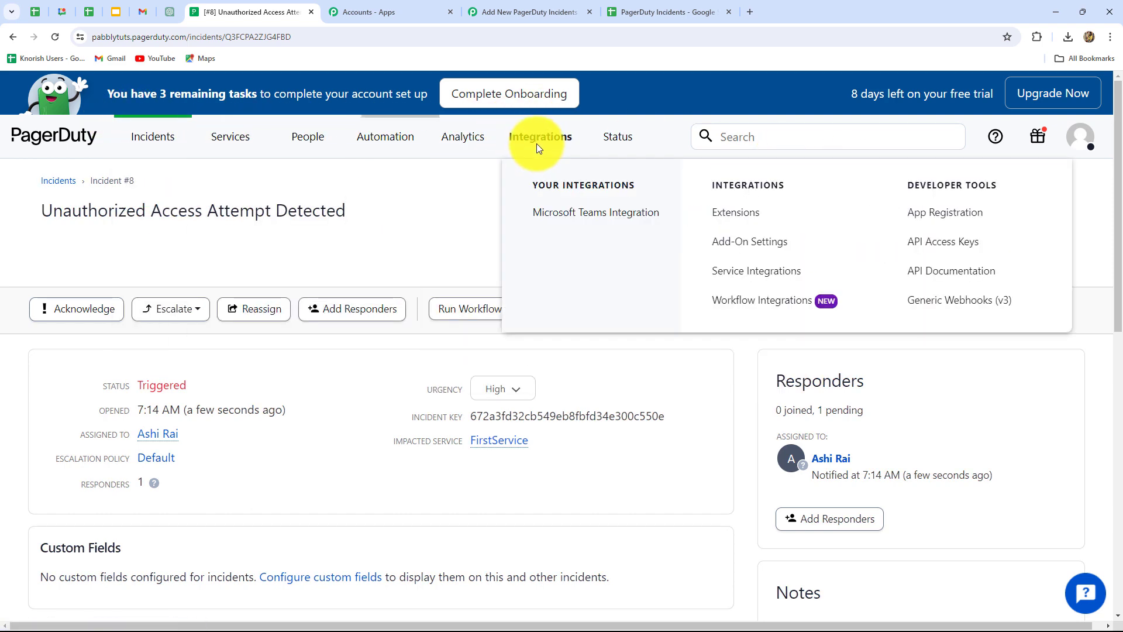
click(920, 302)
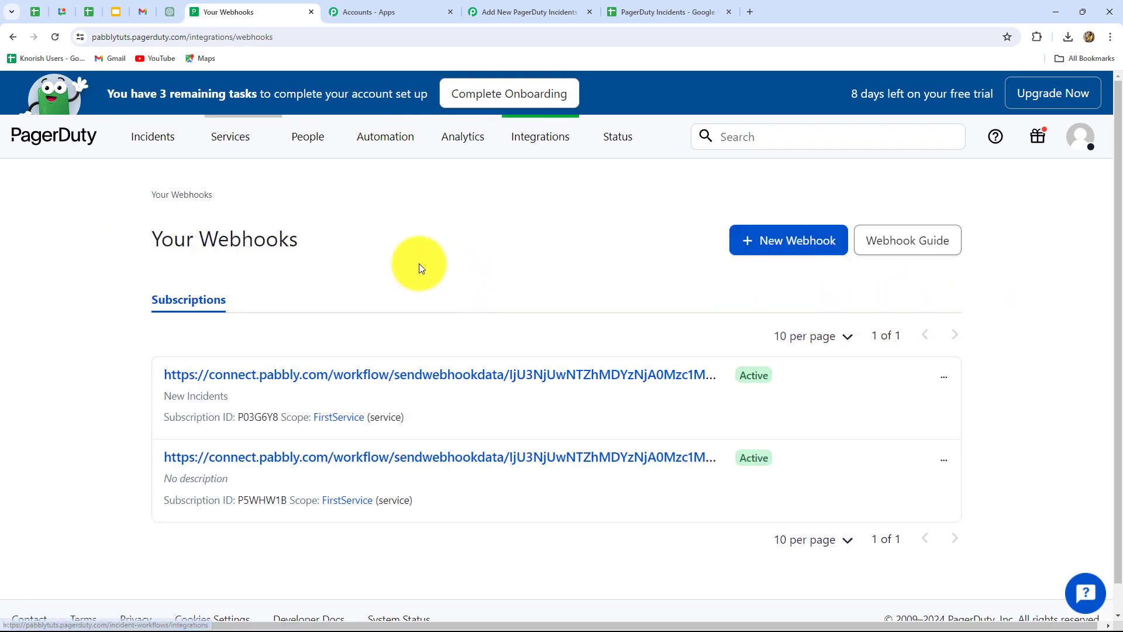
click(795, 238)
Paste the Pabbly Connect webhook URL into the Webhook URL field
scroll(634, 311, down, 2)
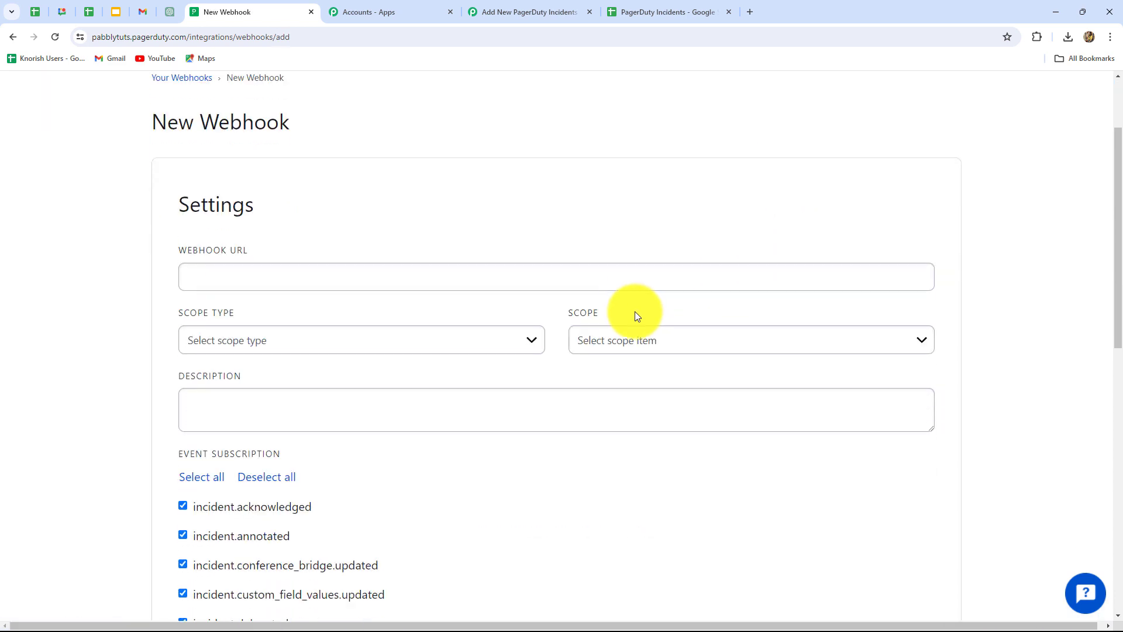
scroll(586, 463, down, 5)
scroll(586, 462, up, 4)
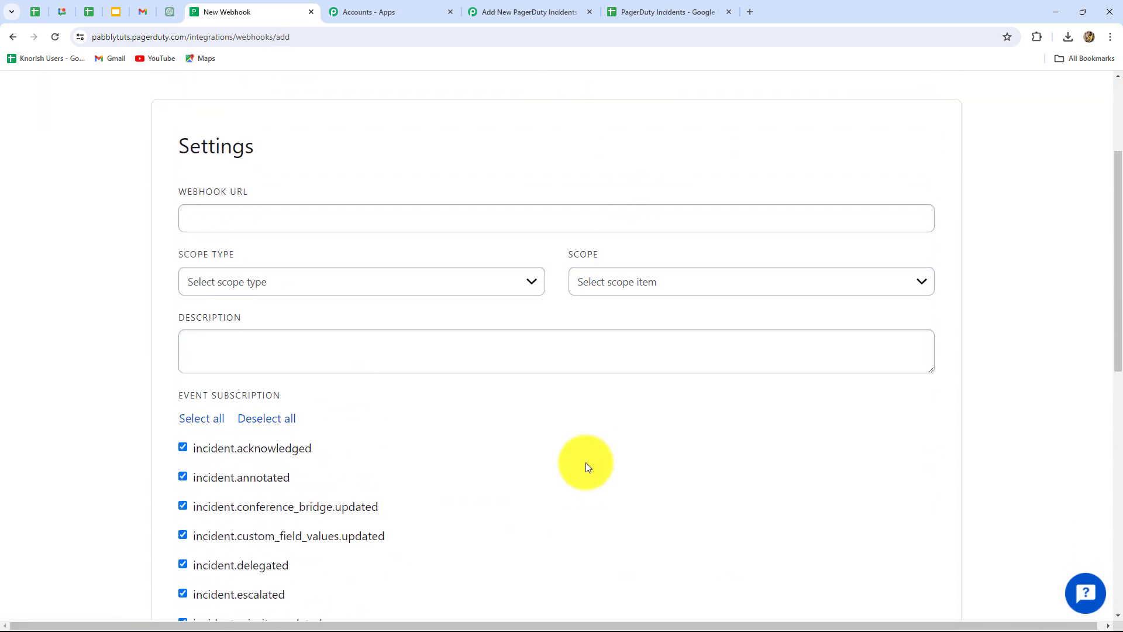
click(233, 226)
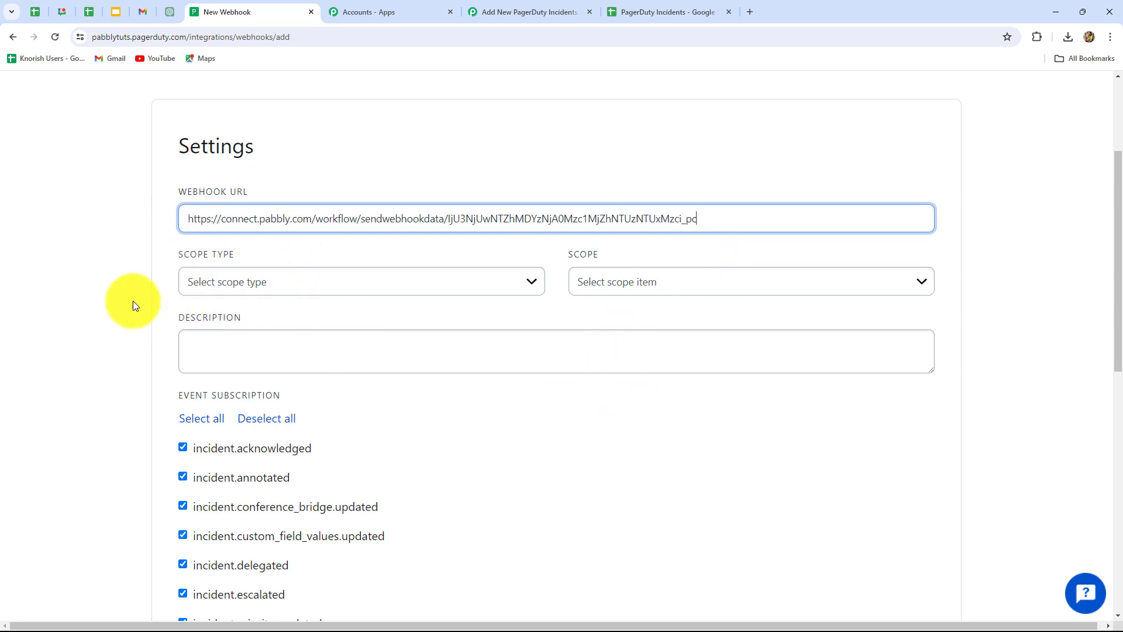
click(521, 11)
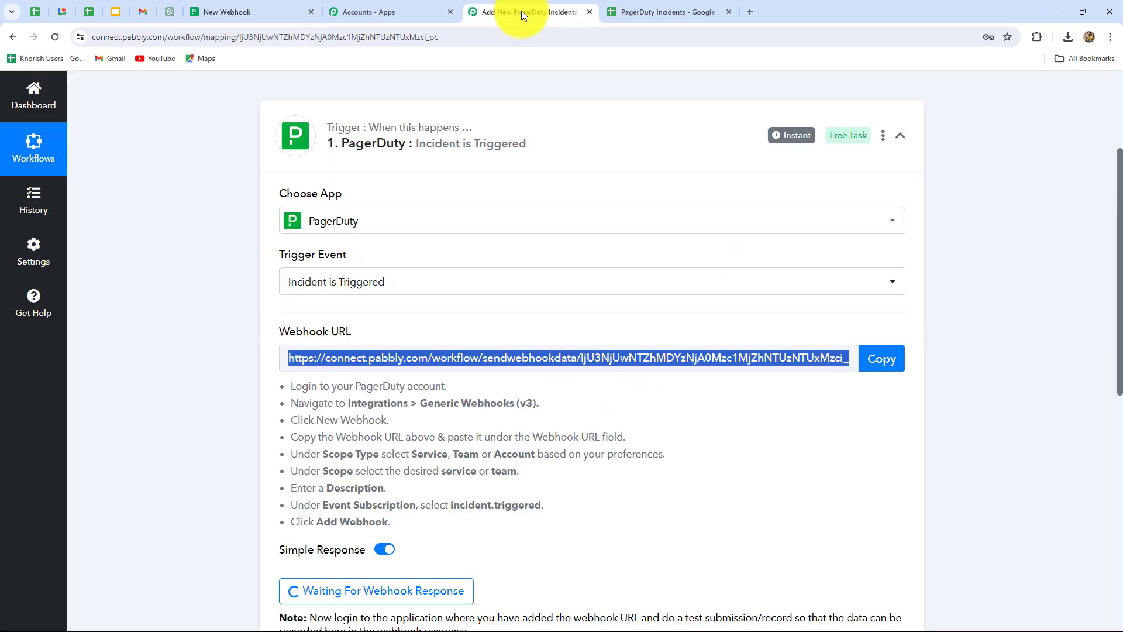
scroll(366, 486, down, 1)
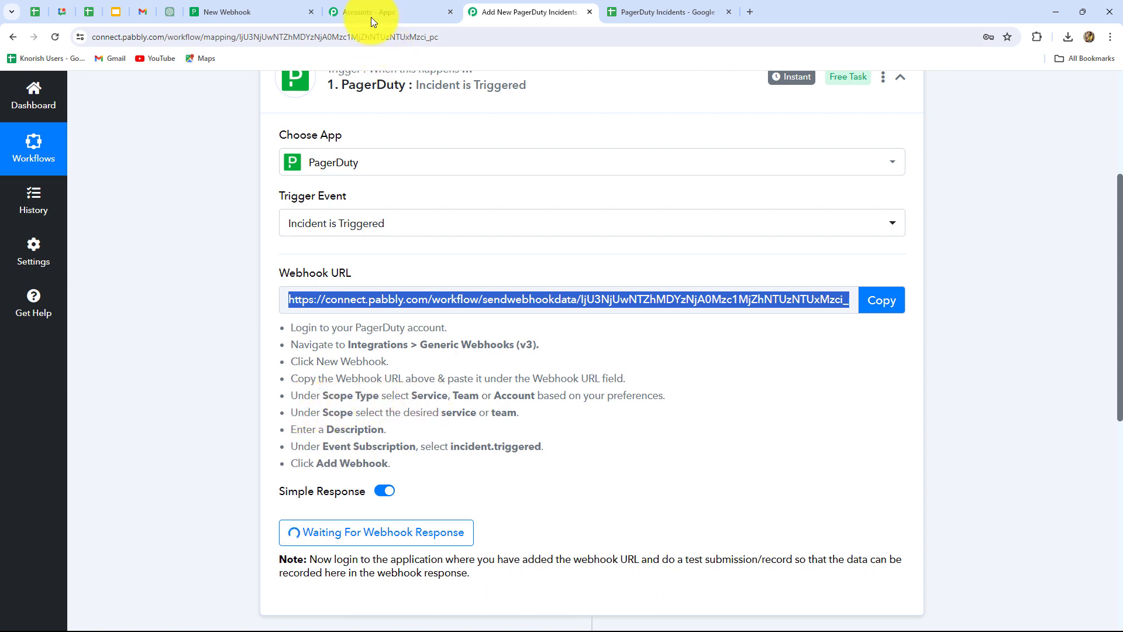
click(252, 11)
Set the webhook scope type to Service and the scope to FirstService
click(237, 287)
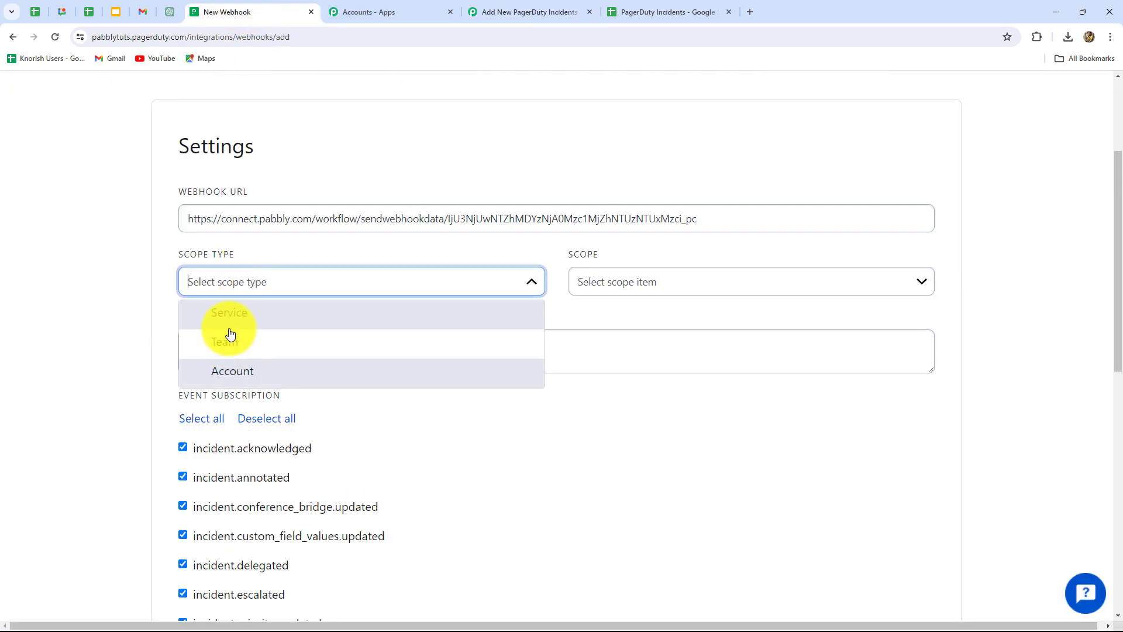
click(228, 315)
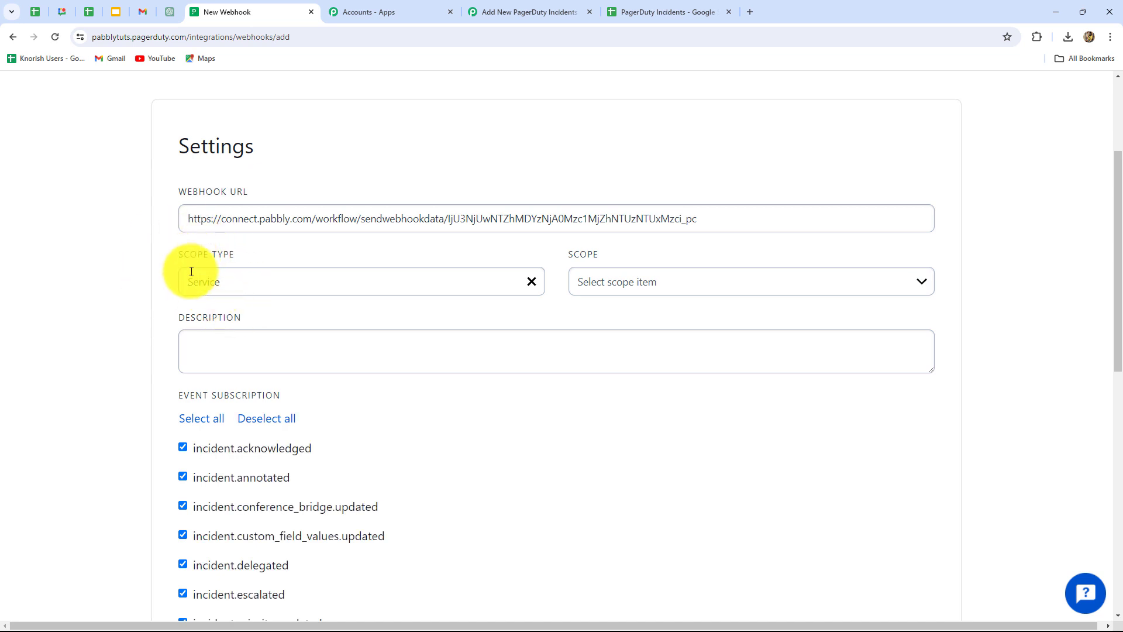
click(670, 282)
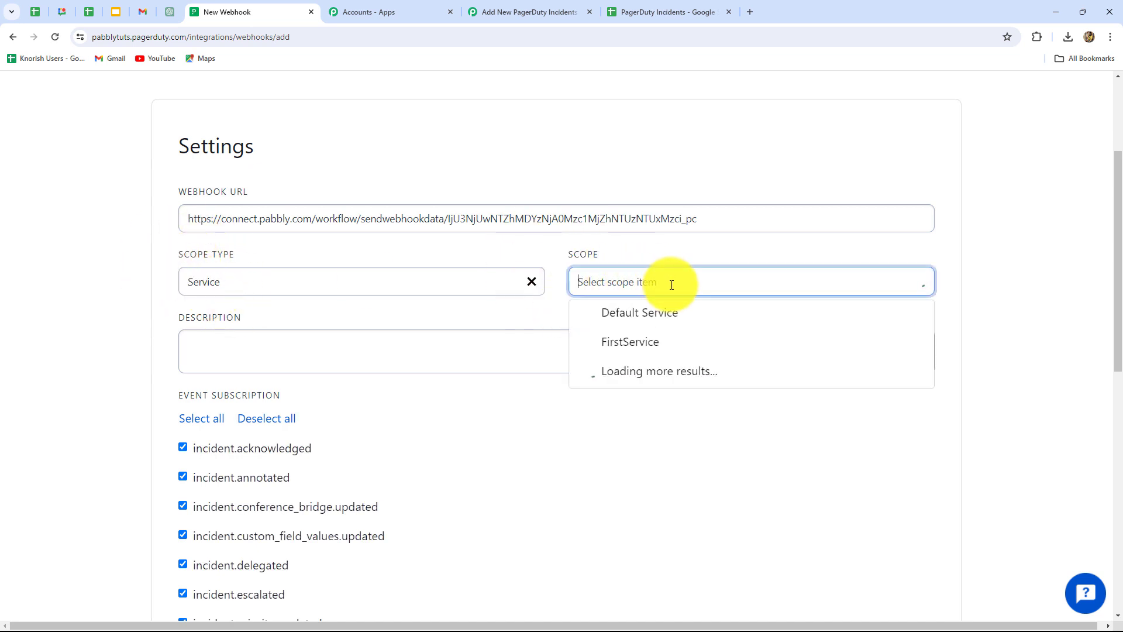
click(531, 12)
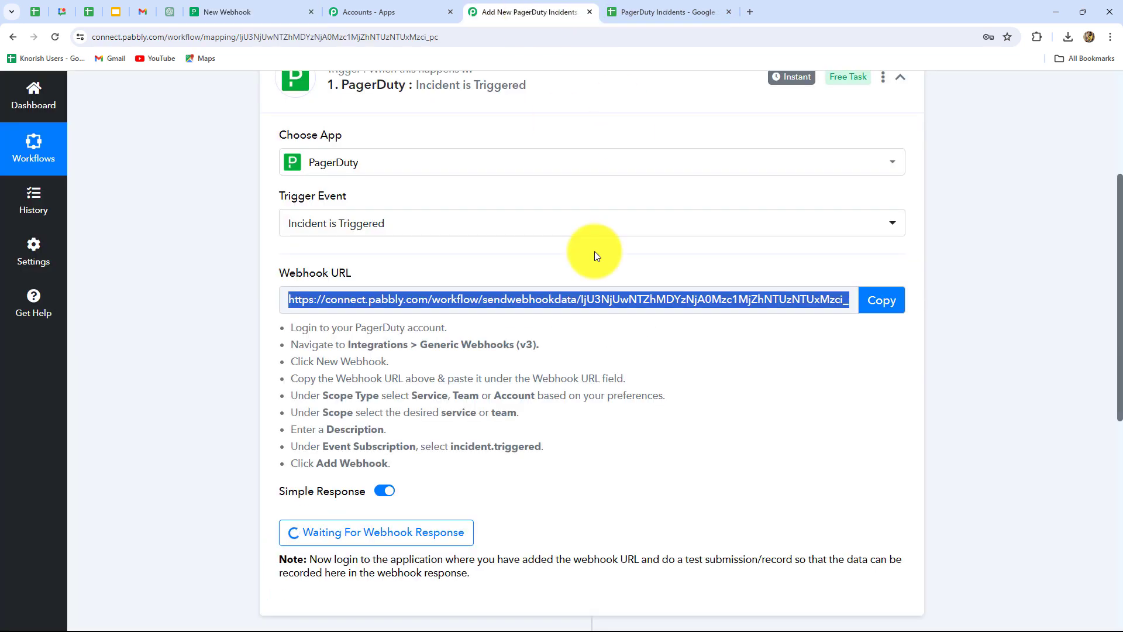
click(444, 412)
drag(491, 412, 518, 413)
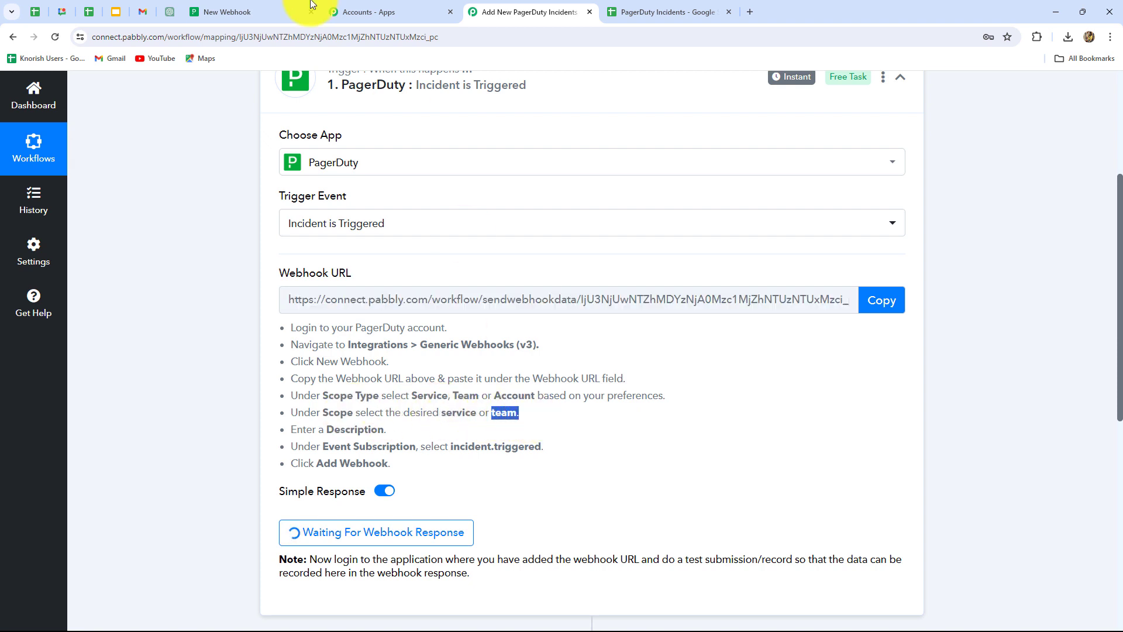
click(279, 9)
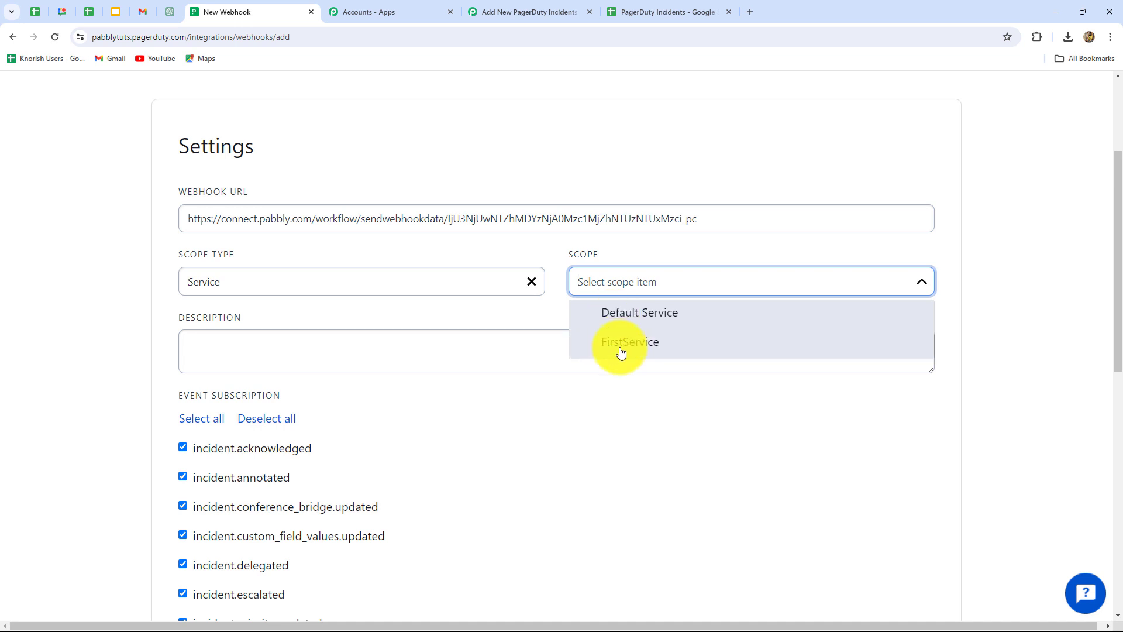
scroll(620, 351, down, 2)
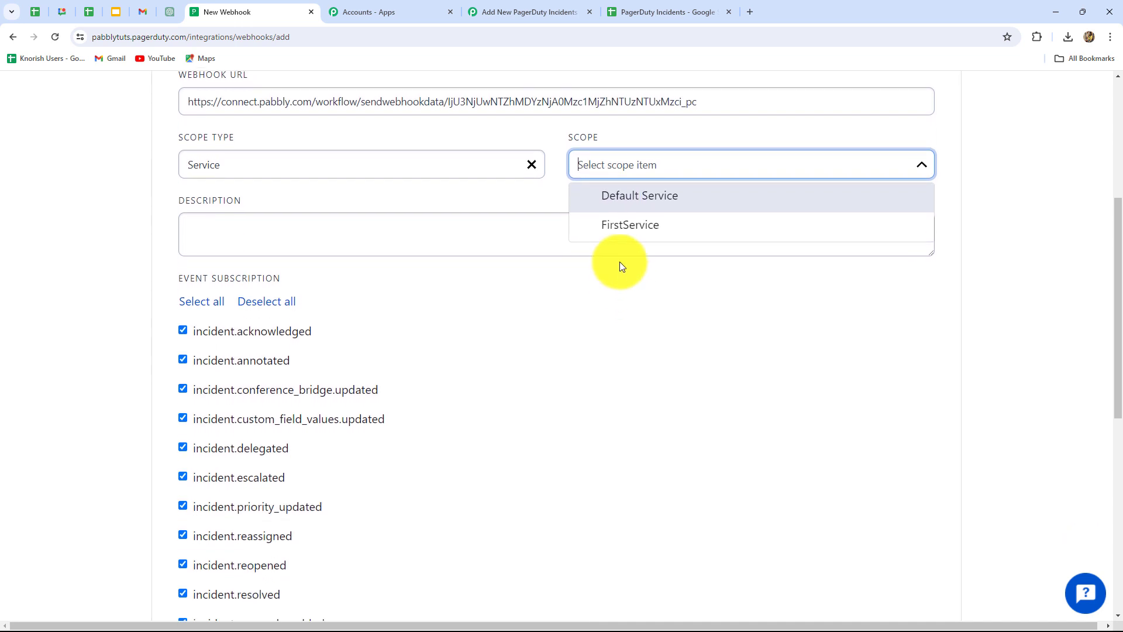
click(626, 227)
Enter 'Google Sheets Record' as the webhook description
scroll(219, 289, down, 1)
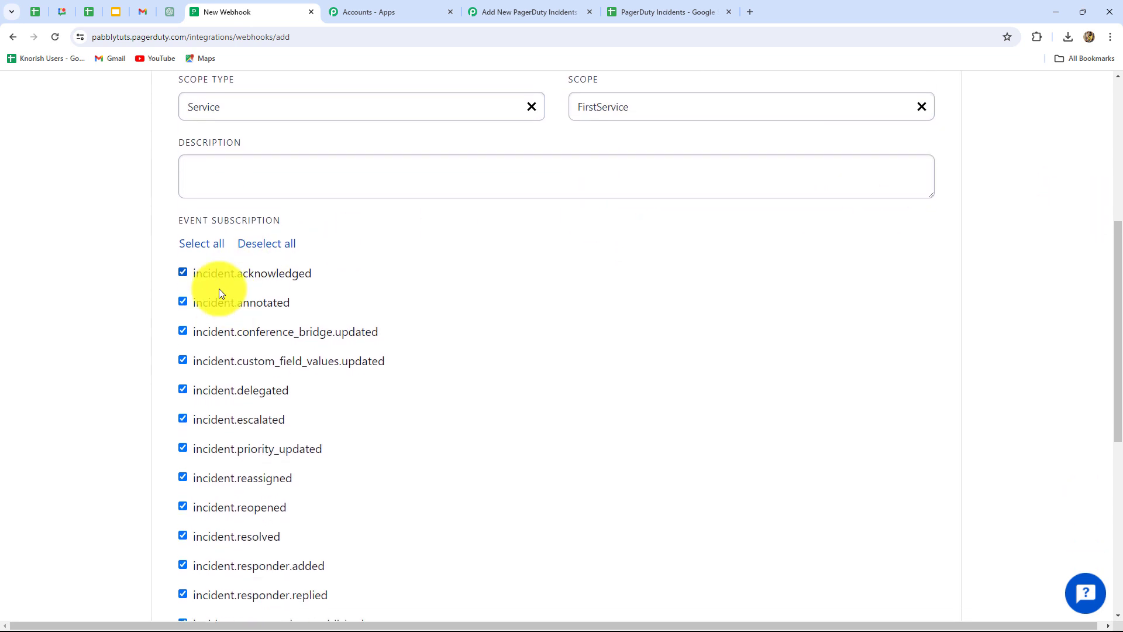
click(205, 171)
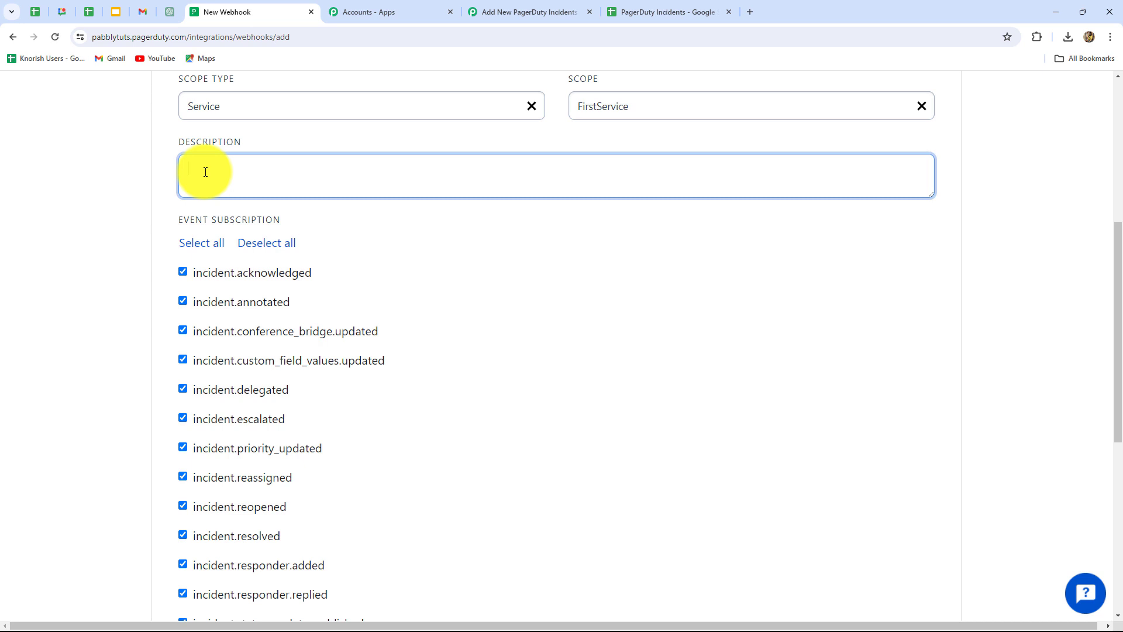
text(Google Sheets Record)
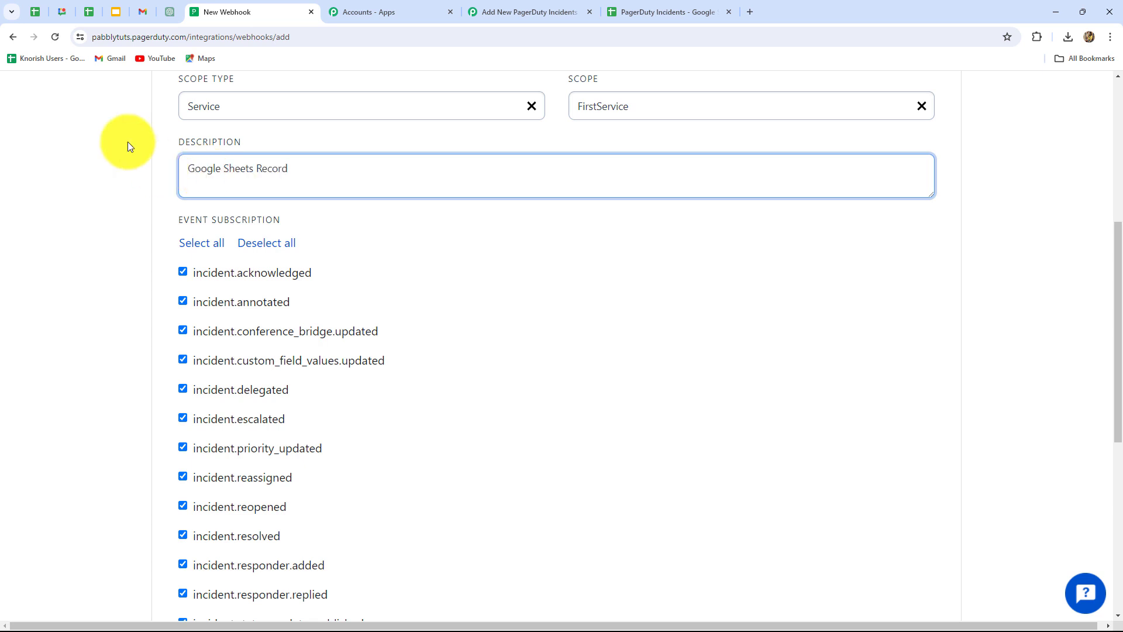
click(83, 184)
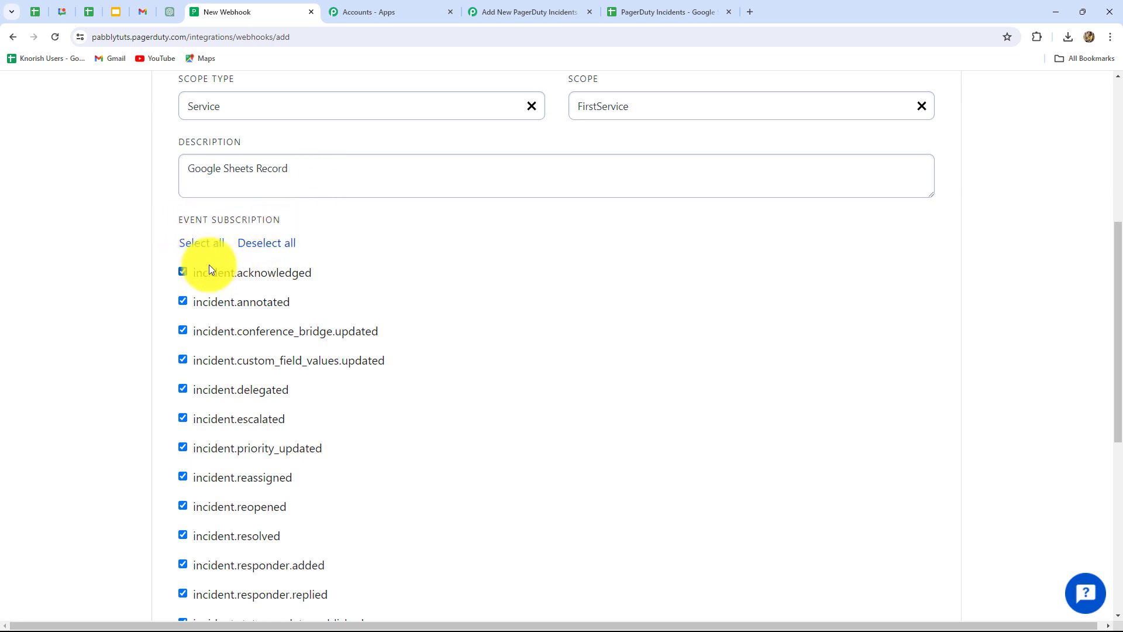
Deselect all event subscriptions and keep only incident.triggered
click(255, 245)
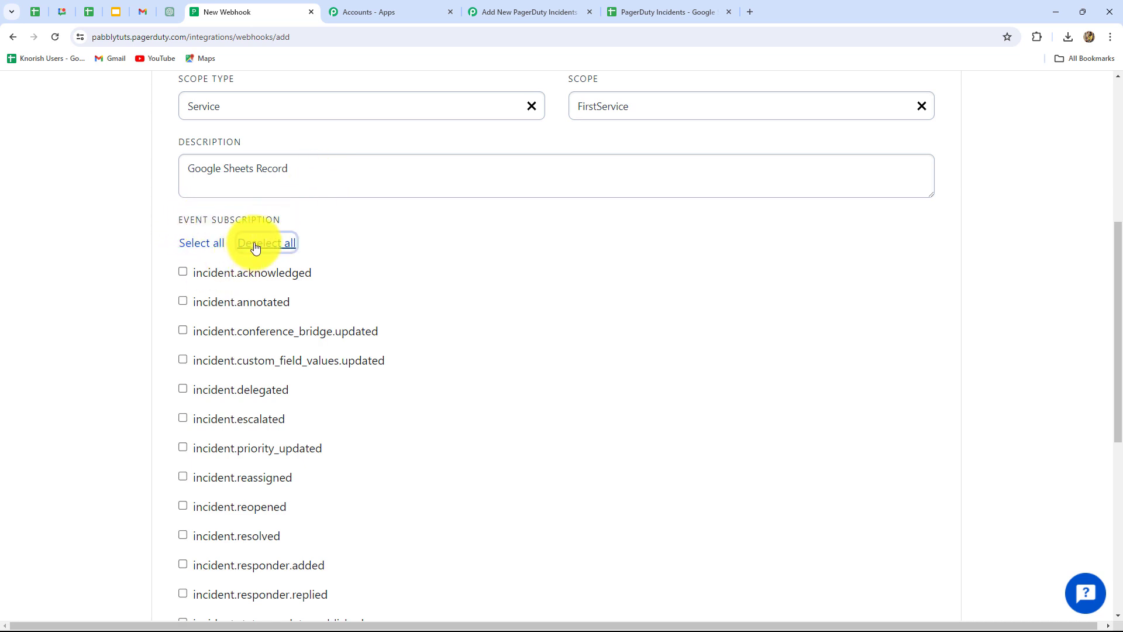
click(531, 11)
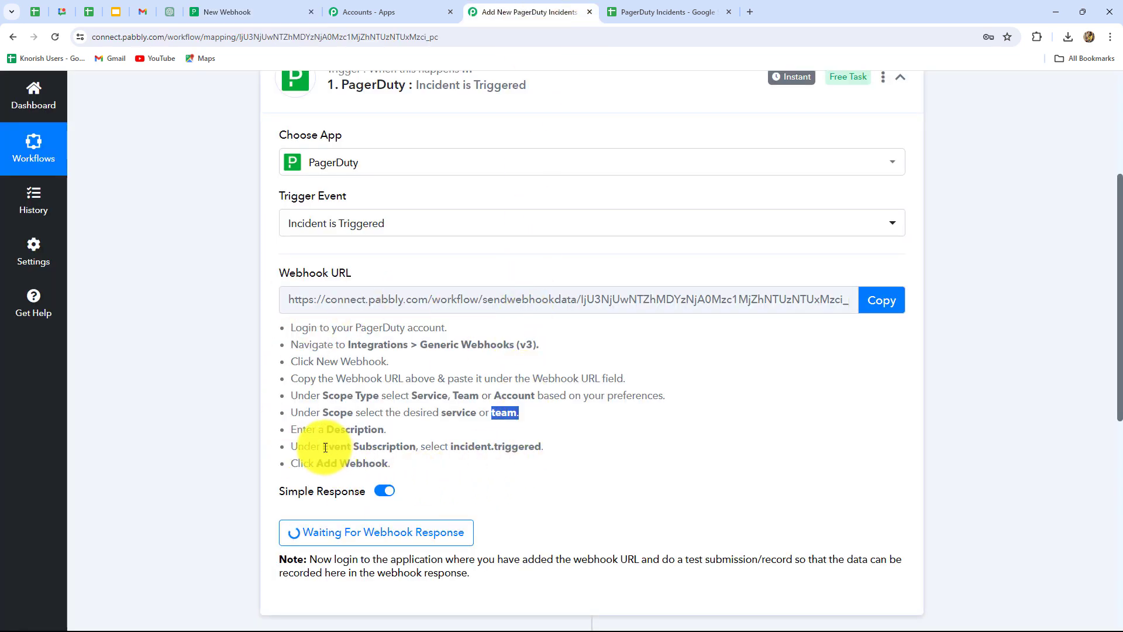
drag(448, 447, 576, 447)
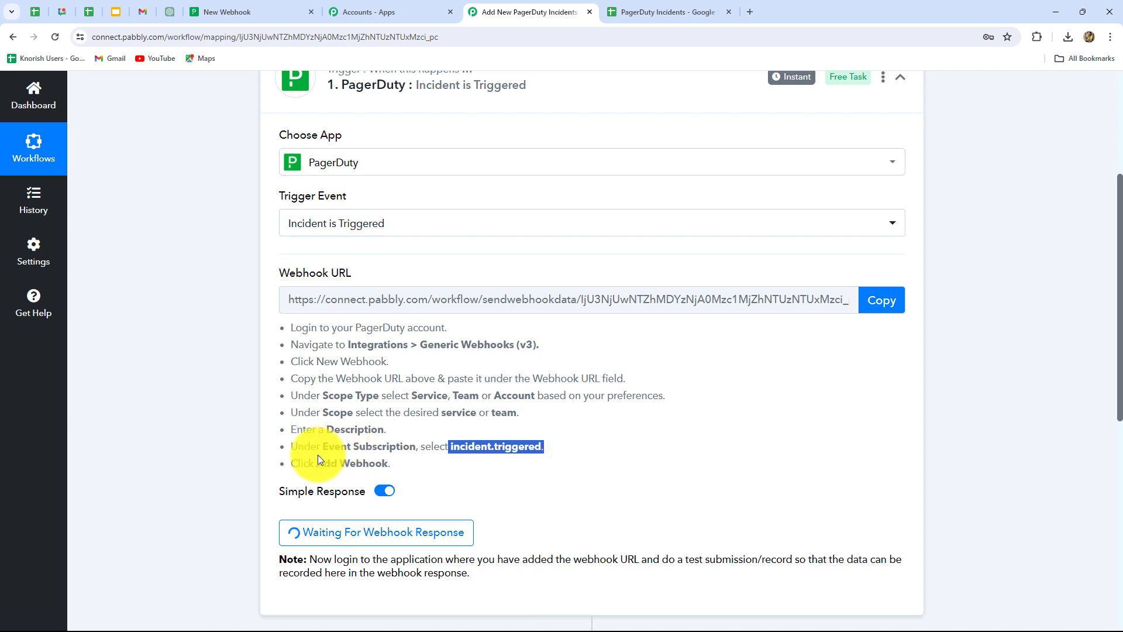
click(183, 6)
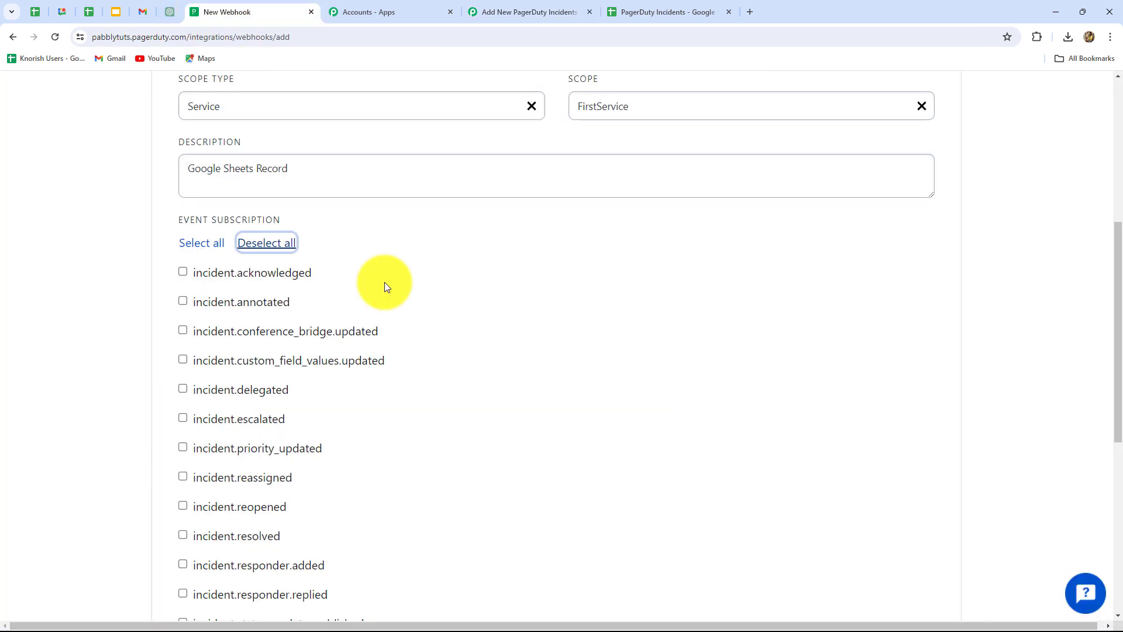
Add the webhook and confirm the subscription-created message
scroll(453, 405, down, 5)
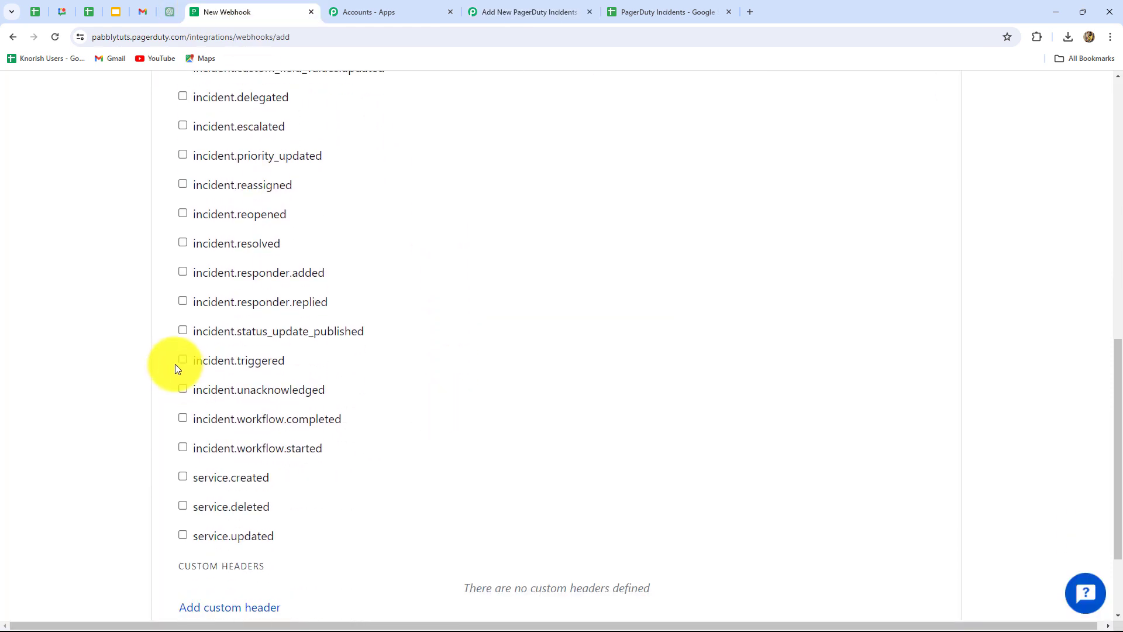
scroll(443, 416, down, 2)
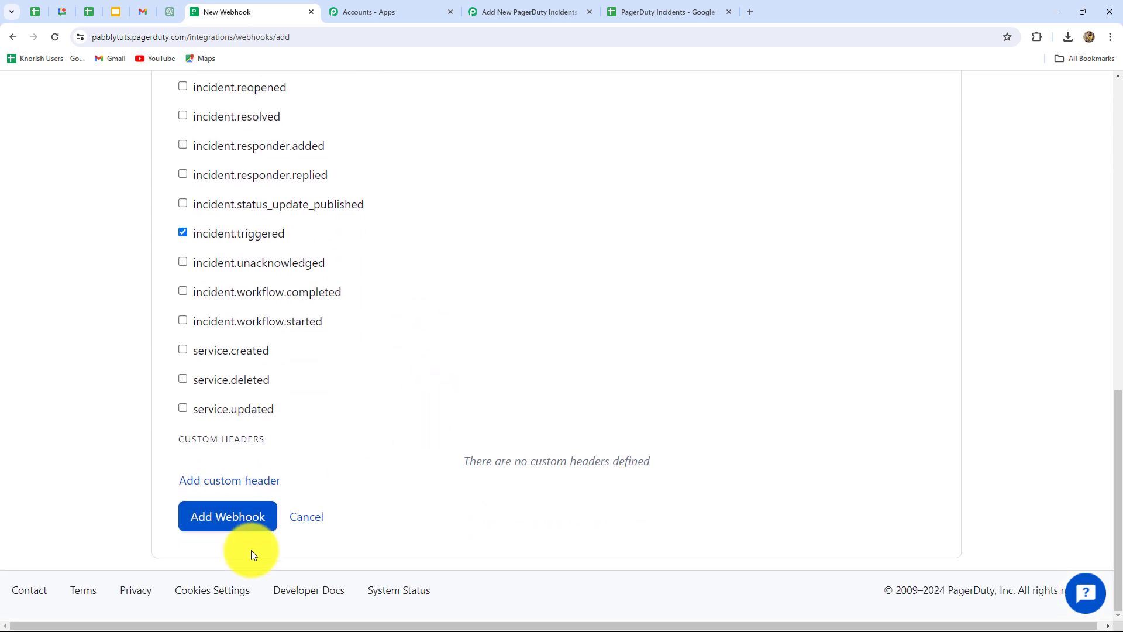
click(237, 518)
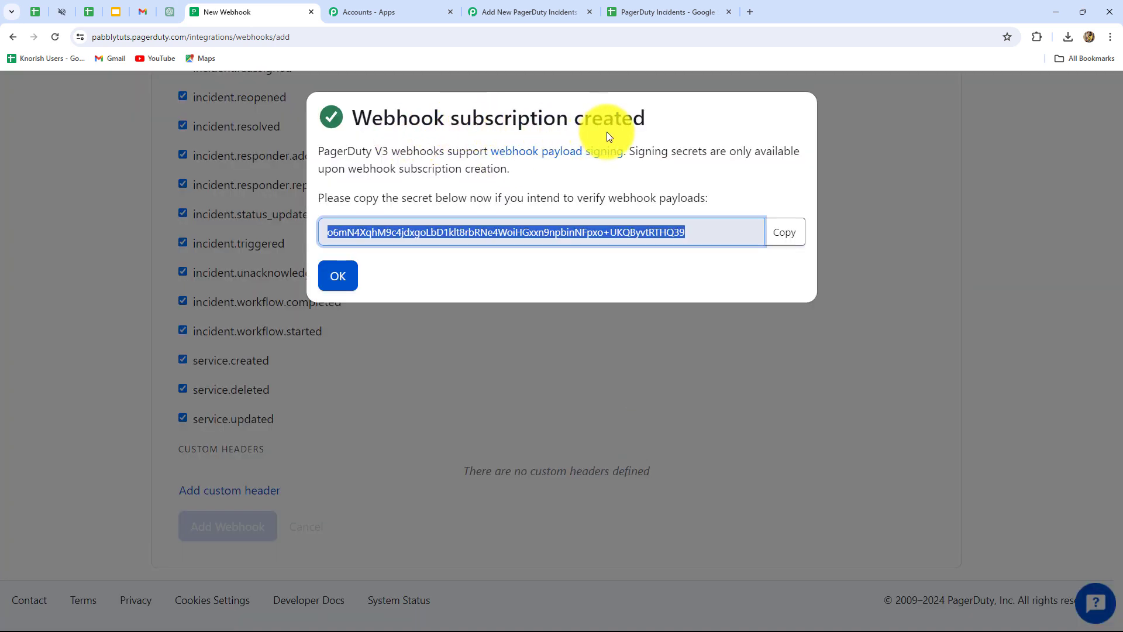
click(332, 287)
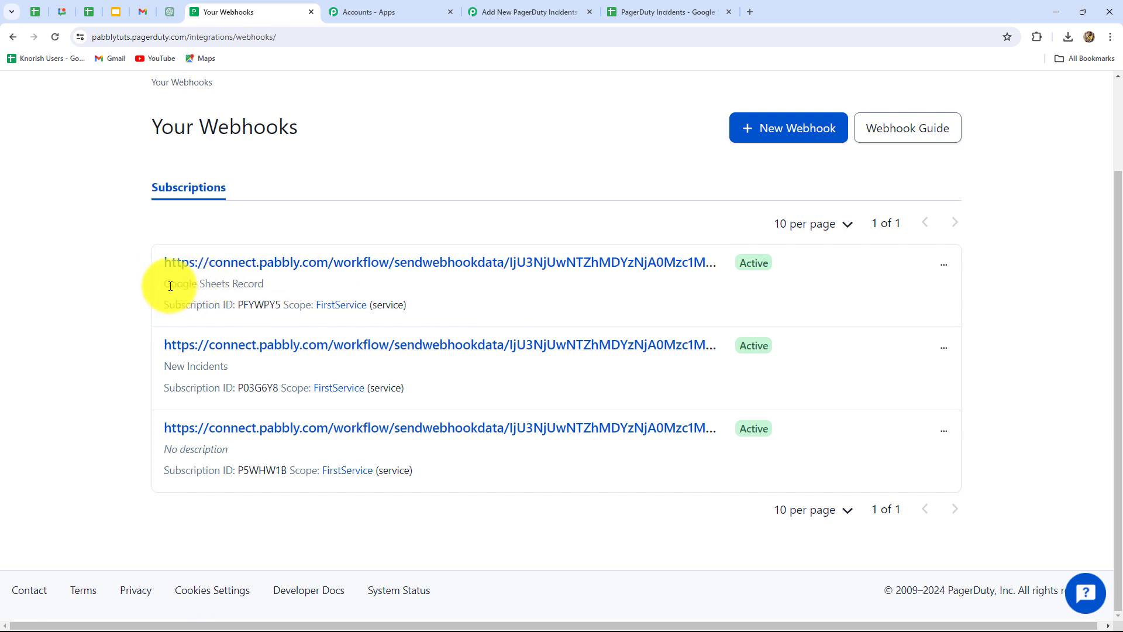
Open PagerDuty's Incidents on All Teams list showing five open incidents, 3 triggered and 2 acknowledged
drag(170, 285, 270, 285)
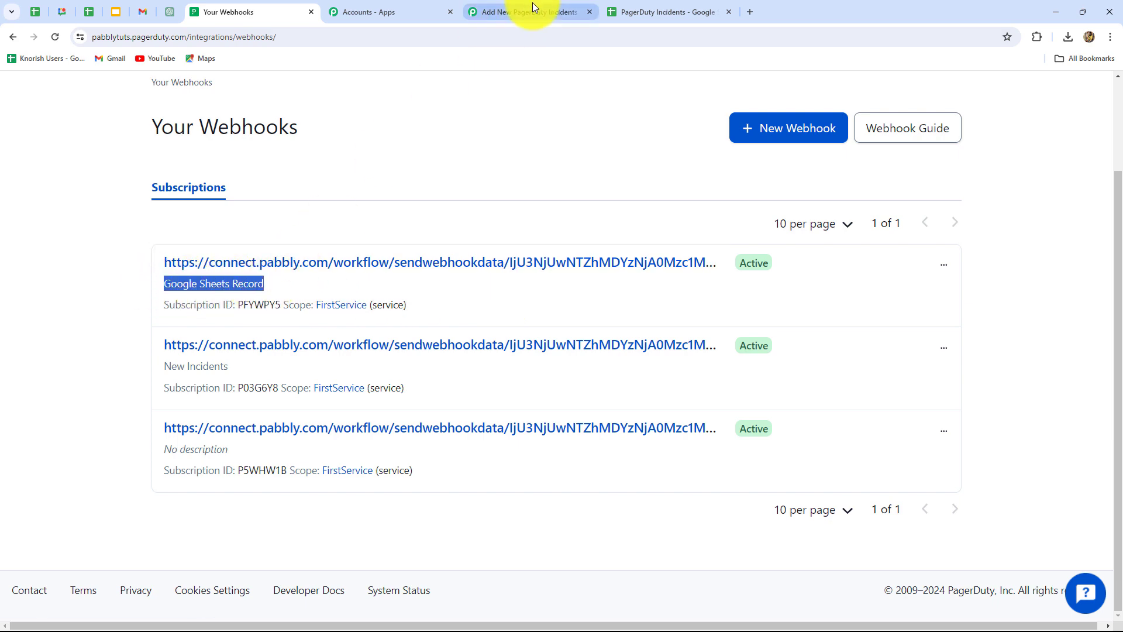
click(532, 12)
scroll(1073, 328, down, 3)
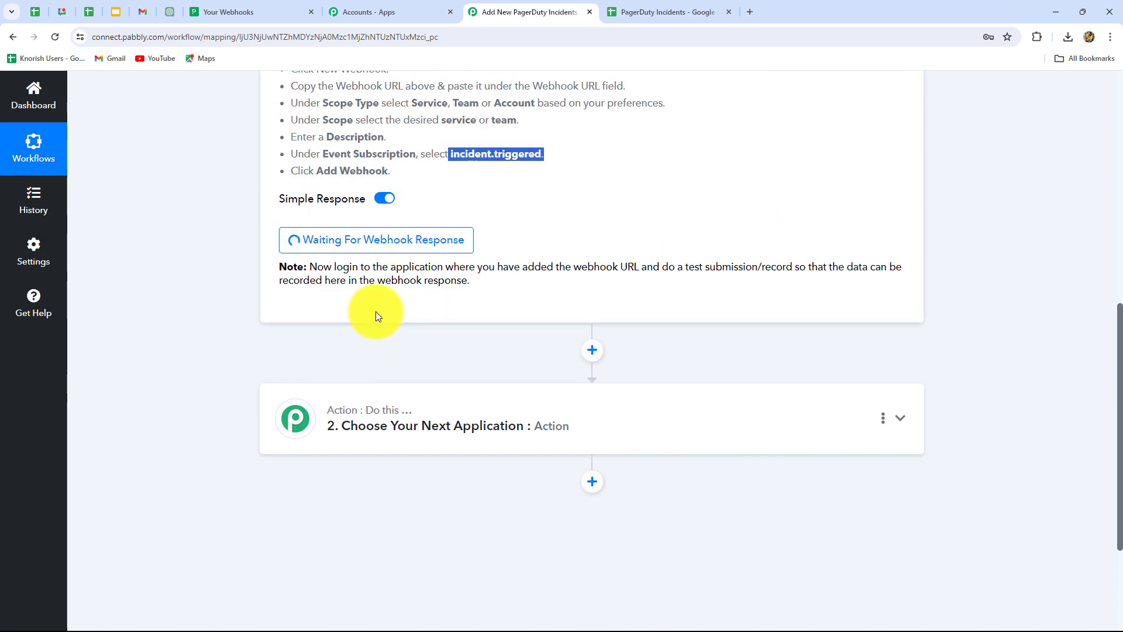
scroll(472, 320, up, 3)
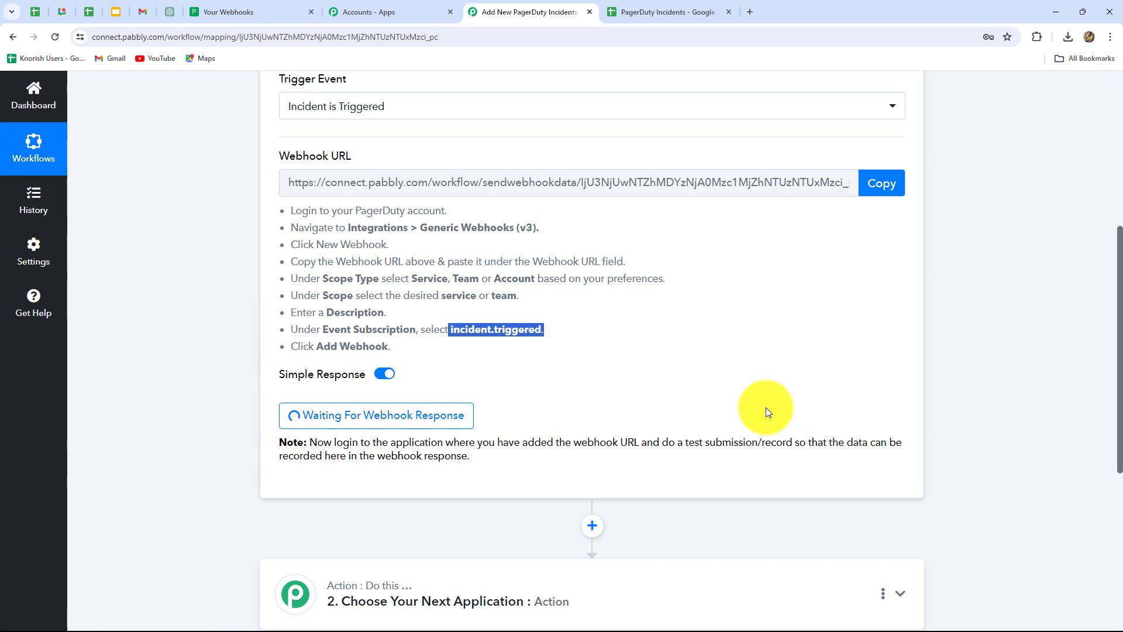
click(264, 8)
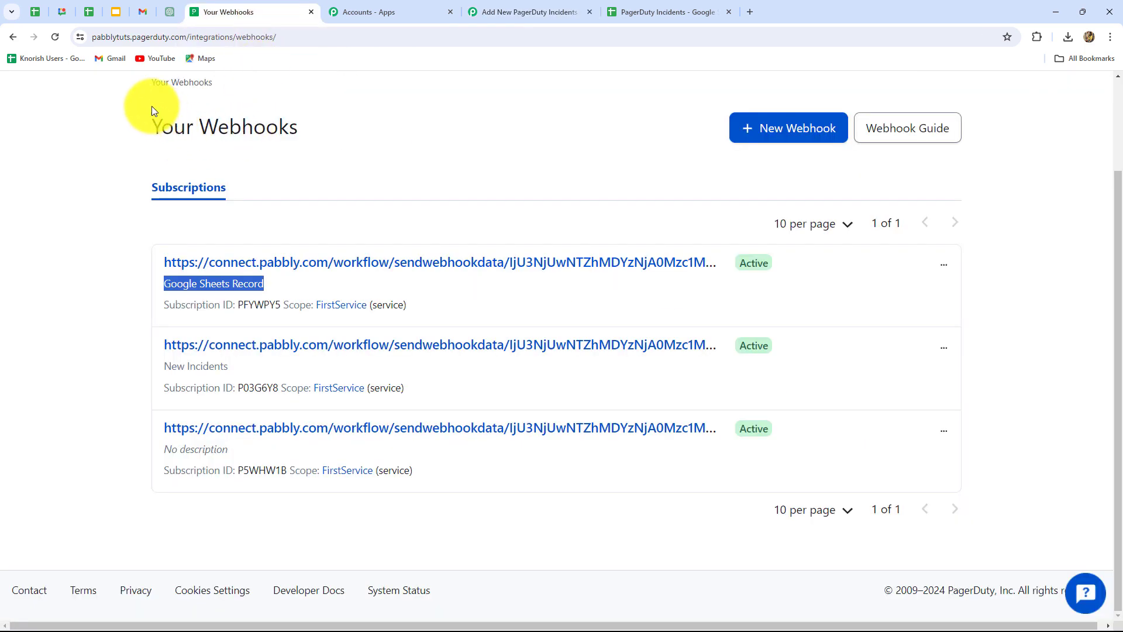
click(12, 38)
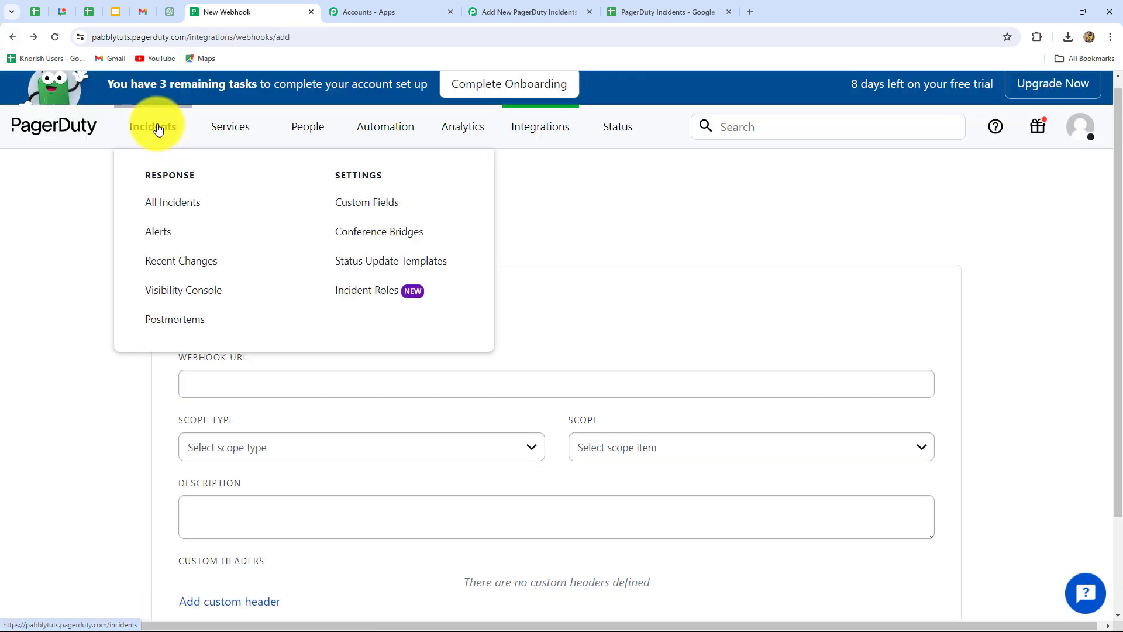
click(158, 128)
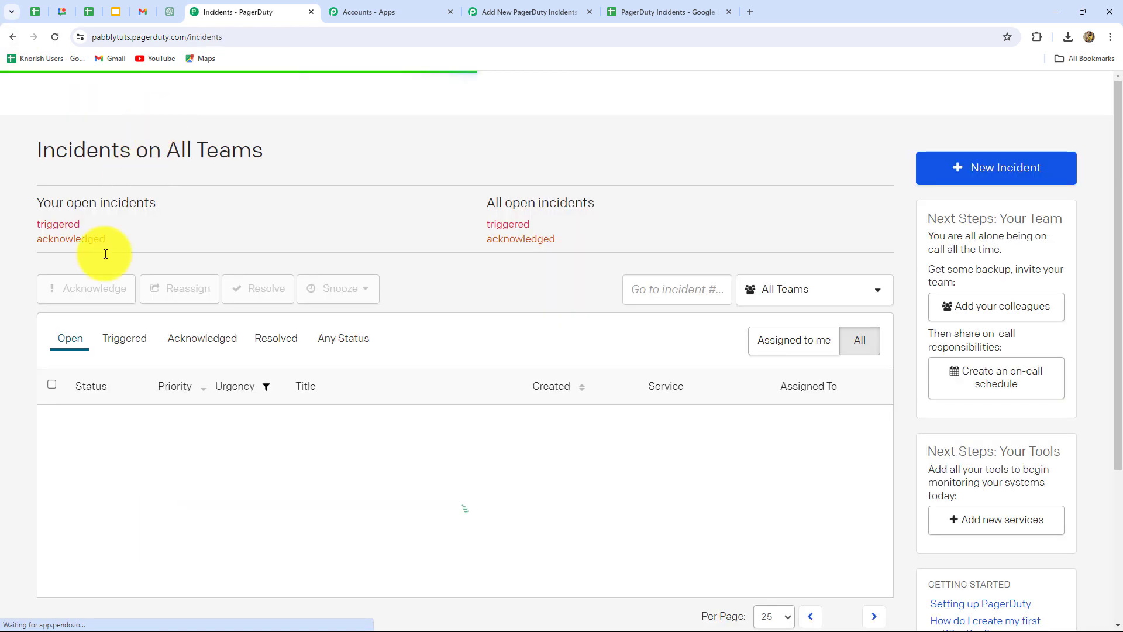
scroll(503, 478, down, 4)
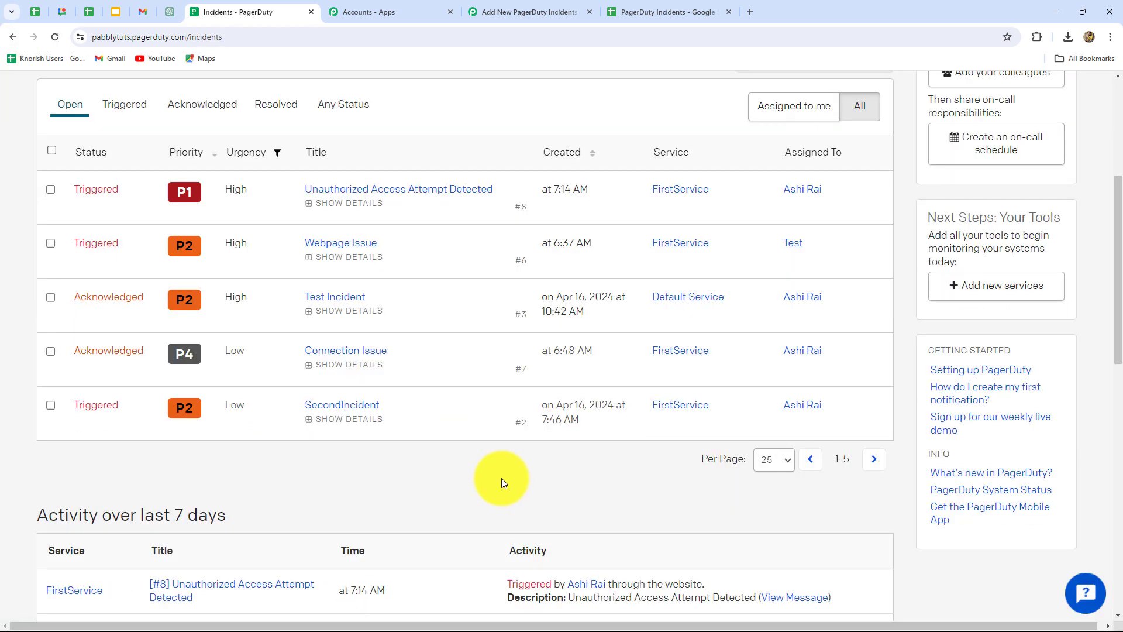
scroll(502, 481, up, 2)
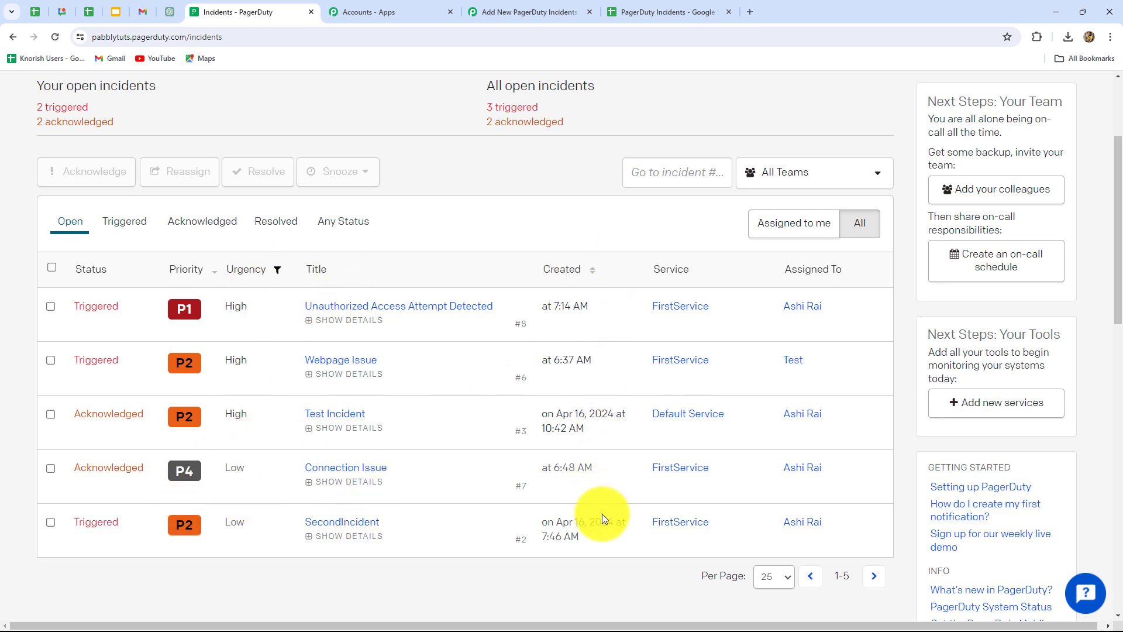
scroll(677, 537, up, 3)
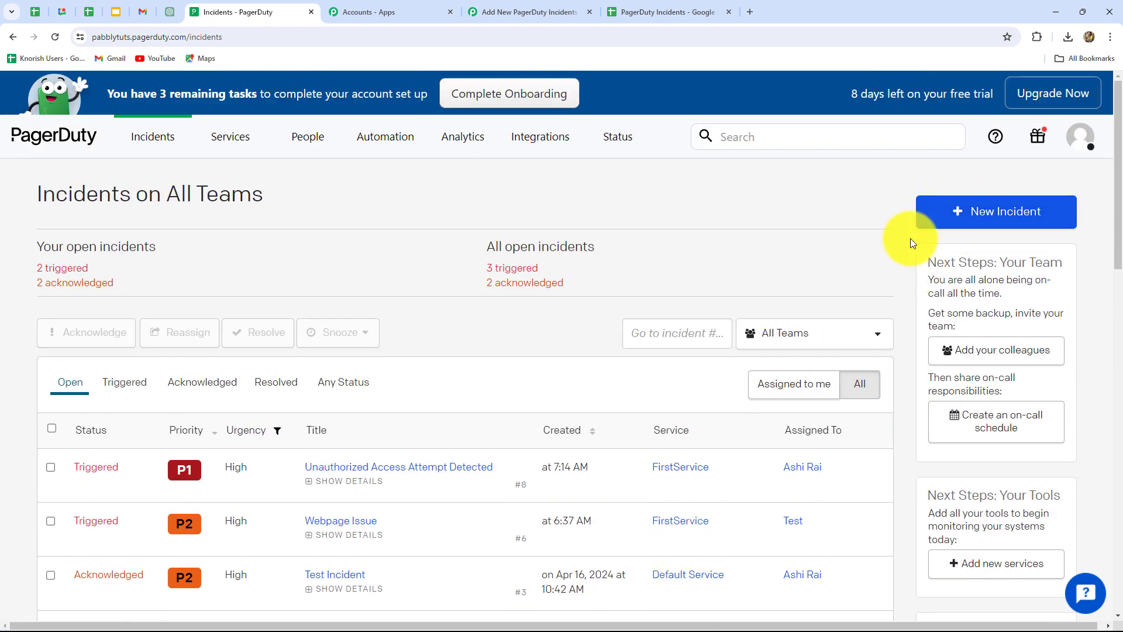
Start a new FirstService incident titled 'Critical Application Error - Payment Processing Failure'
click(1004, 225)
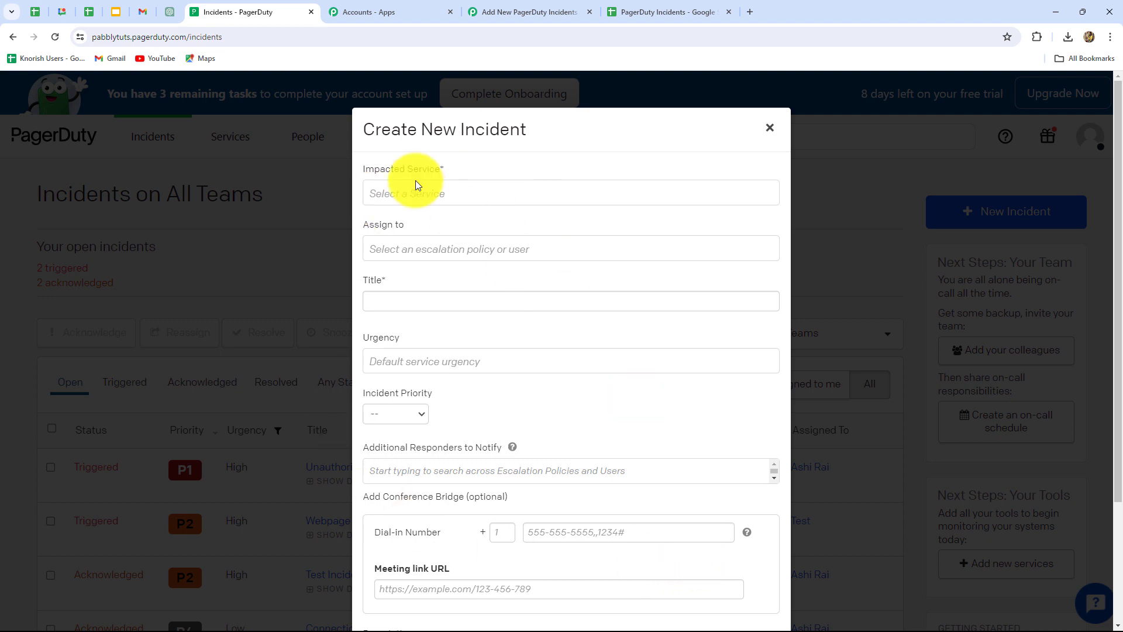
click(388, 191)
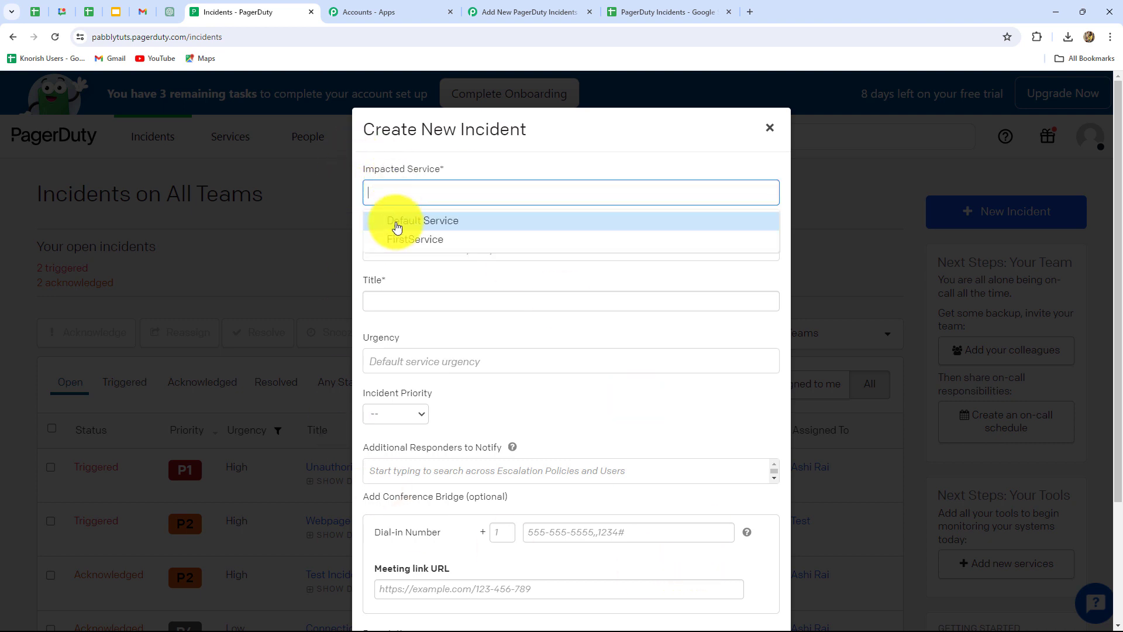
click(400, 241)
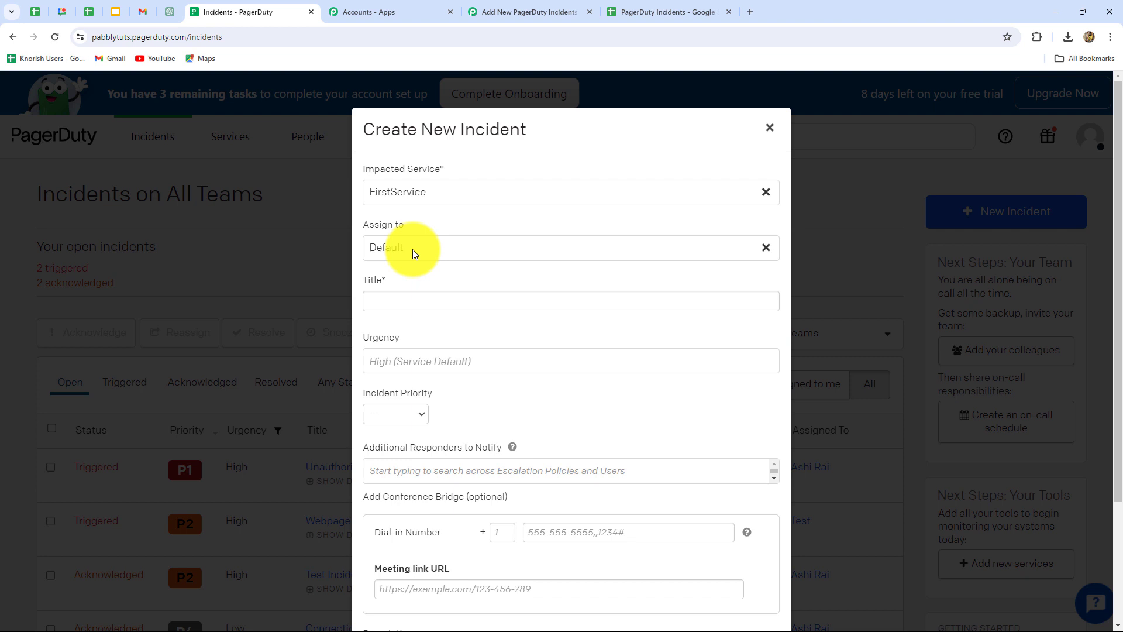
click(414, 252)
click(368, 289)
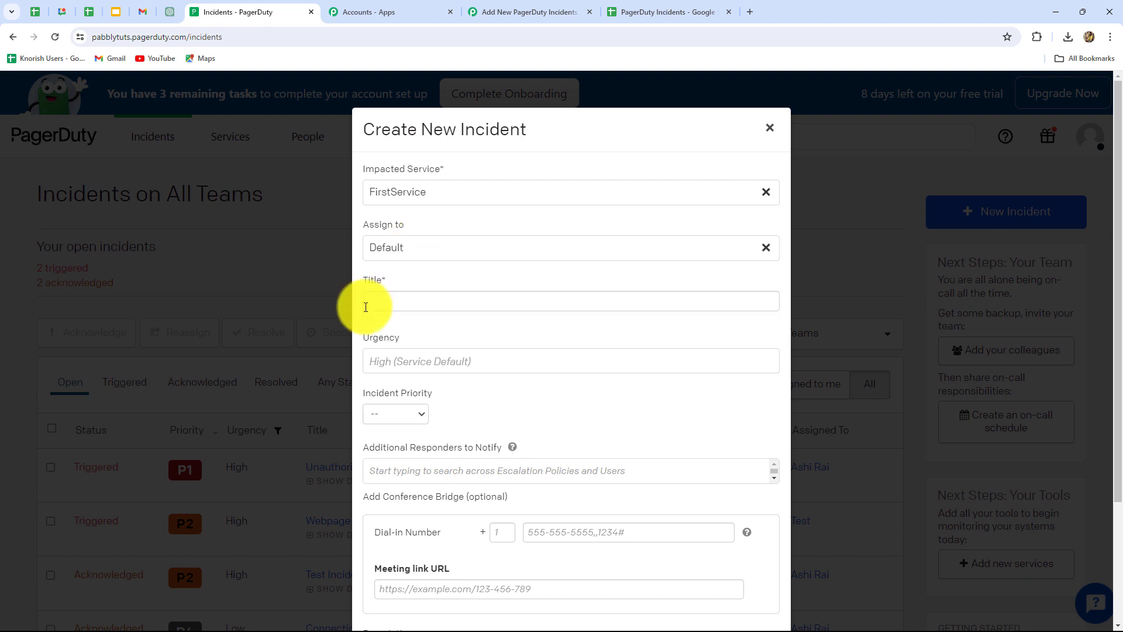
scroll(369, 301, down, 2)
click(383, 178)
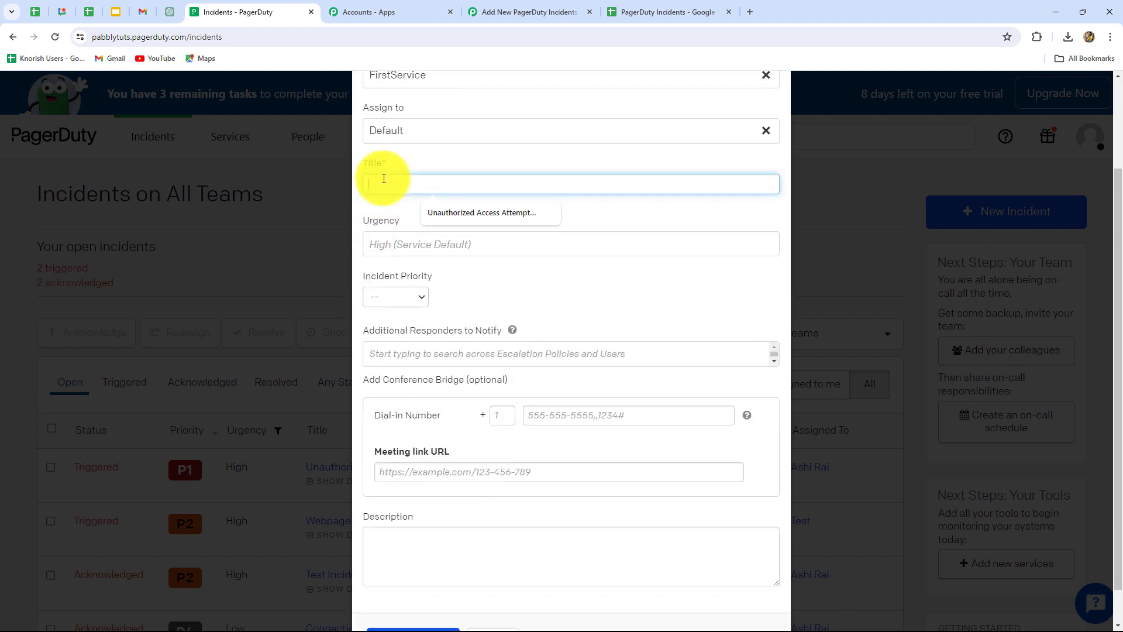
click(390, 207)
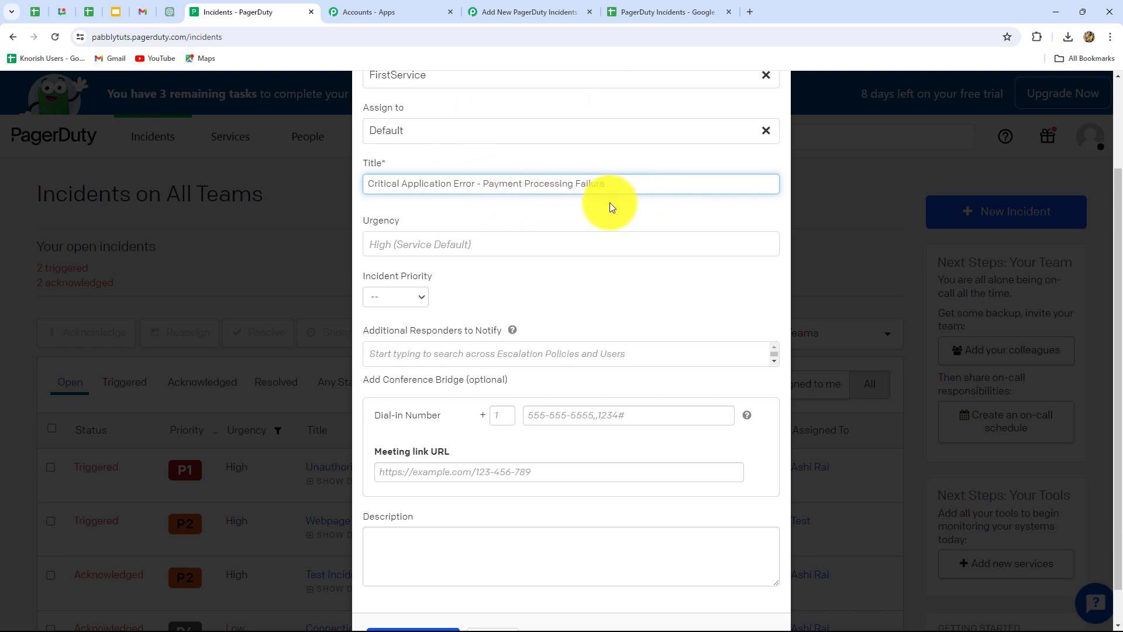
Set the incident urgency to High and priority to P1
scroll(602, 213, down, 1)
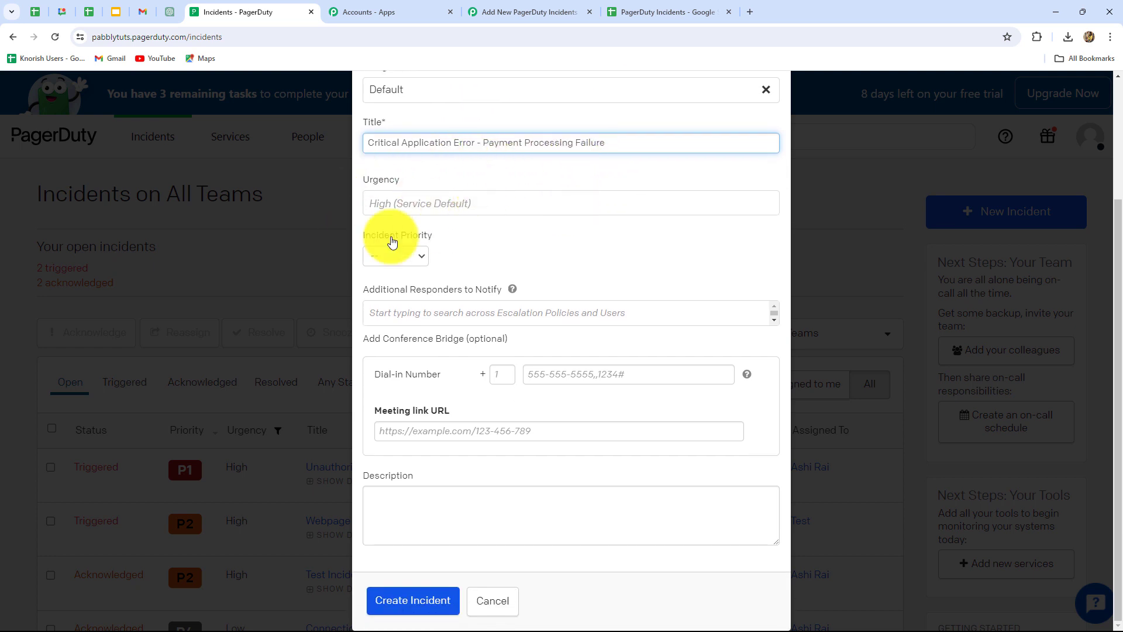
click(427, 199)
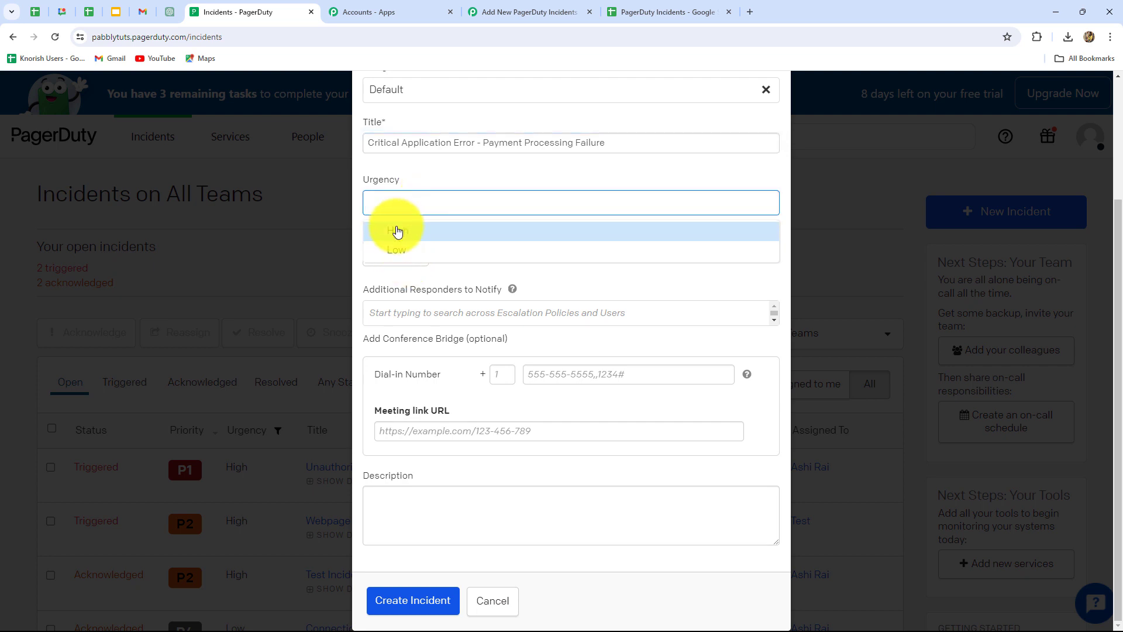
click(393, 228)
click(396, 256)
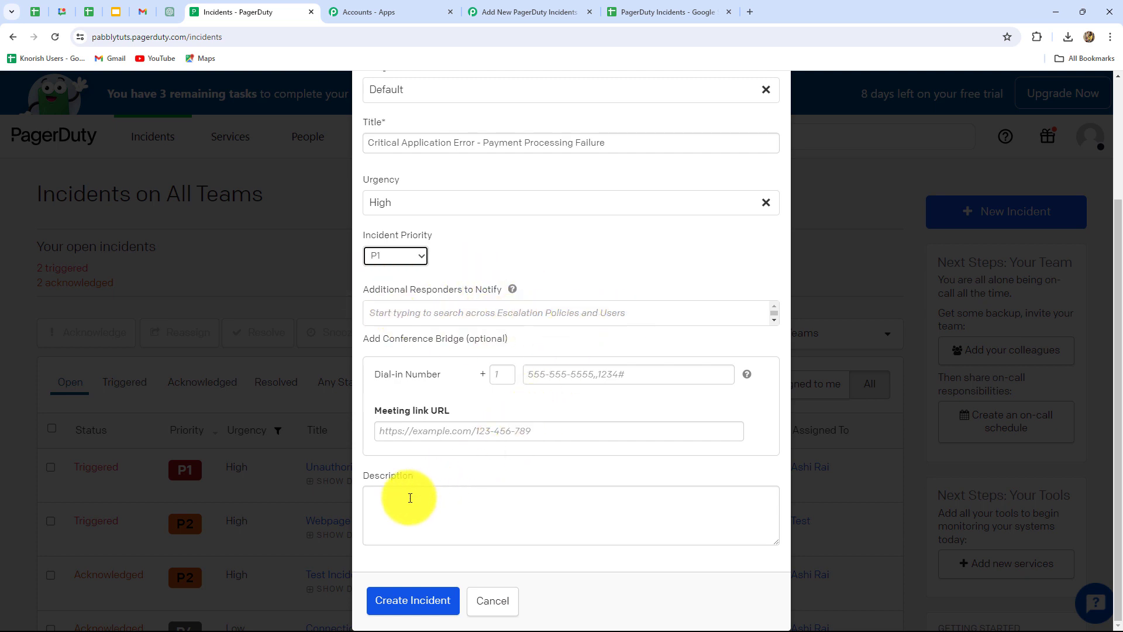
Paste the payment-failure description, create incident #9, and return to the Pabbly workflow
click(410, 497)
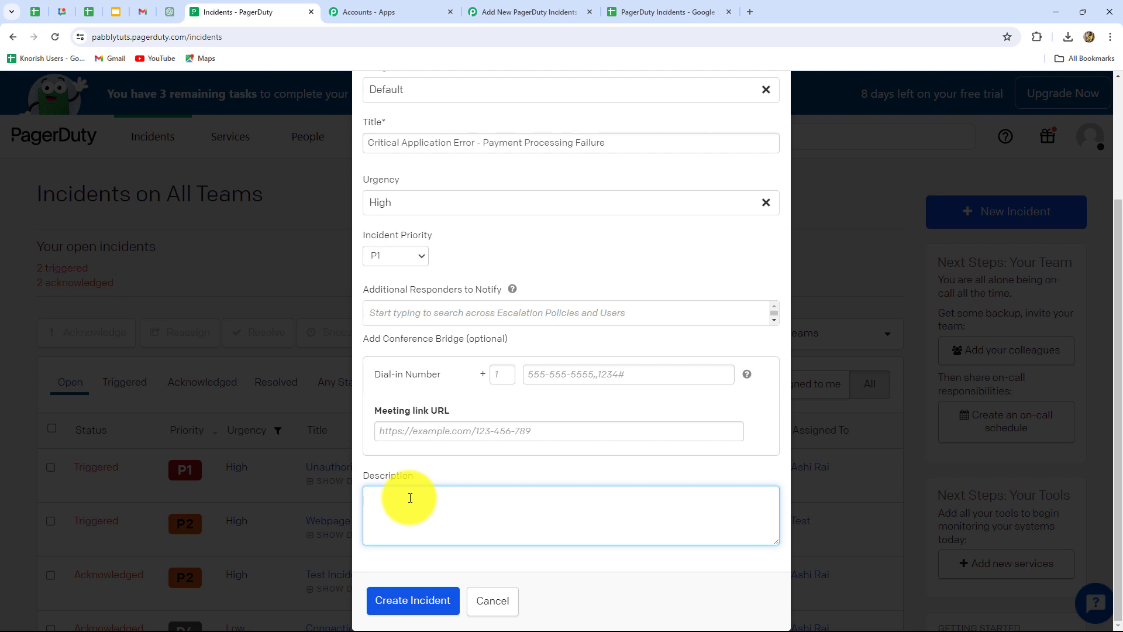
text(Users are experiencing issues while attempting to process payments through the company's e-commerce platform. Upon investigation, it has been identified that the payment processing module of the application is throwing errors, preventing customers from completing transactions successfully.)
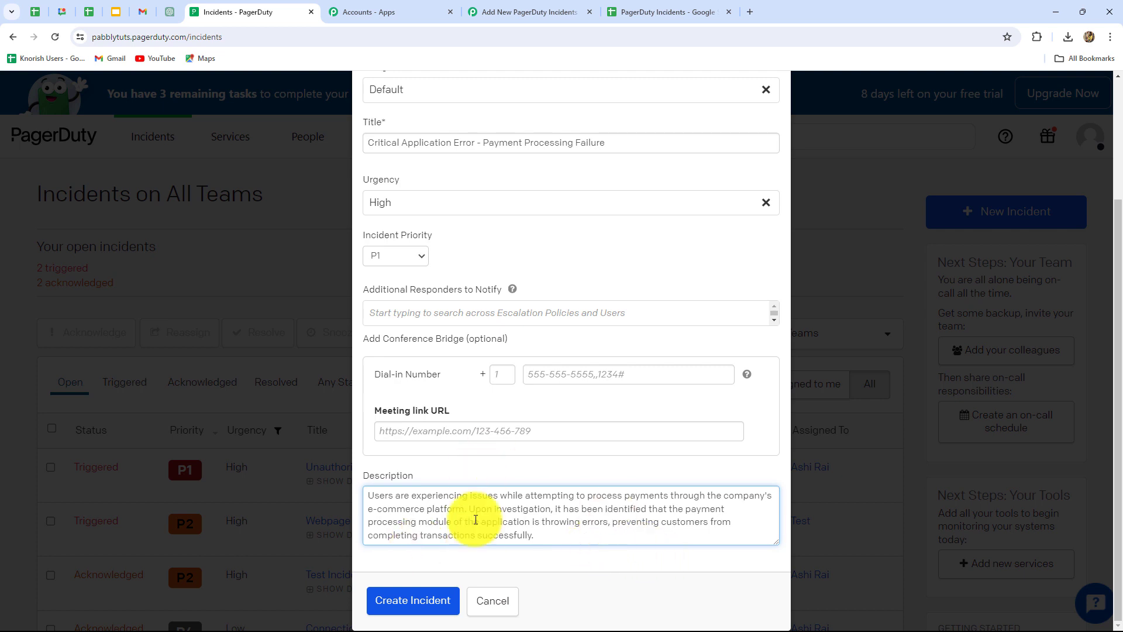
scroll(502, 443, up, 3)
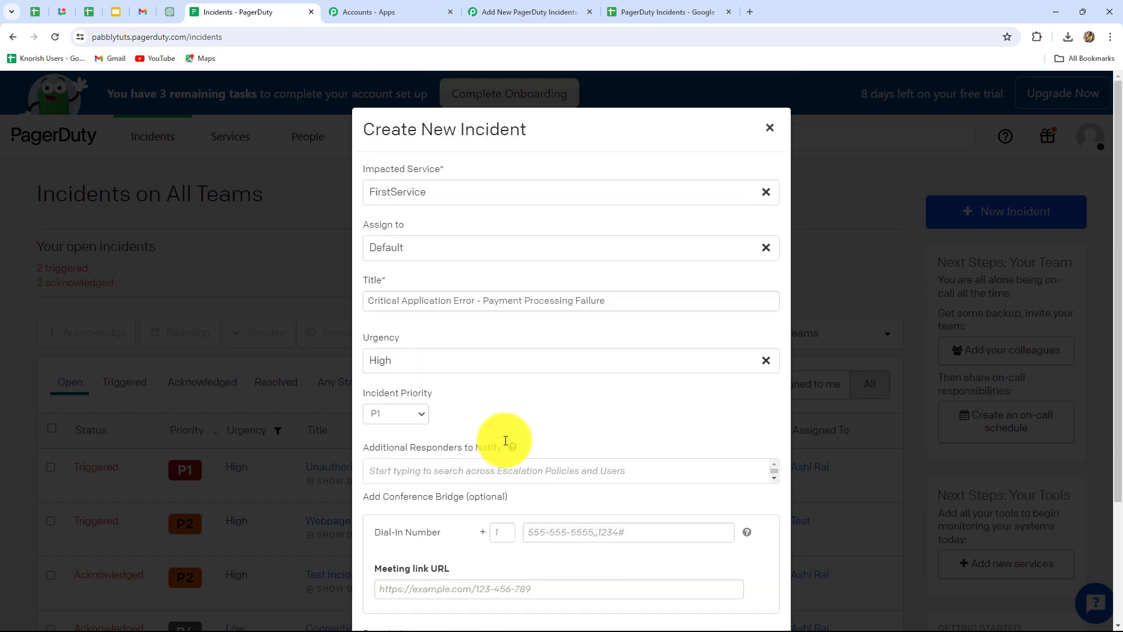
scroll(501, 443, down, 3)
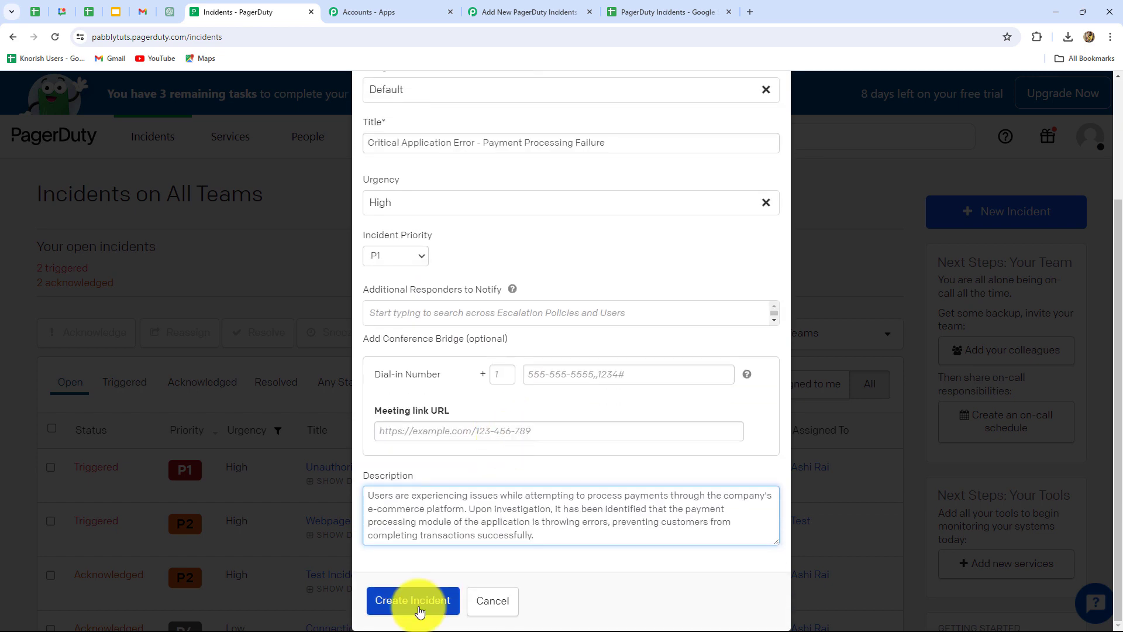
click(413, 601)
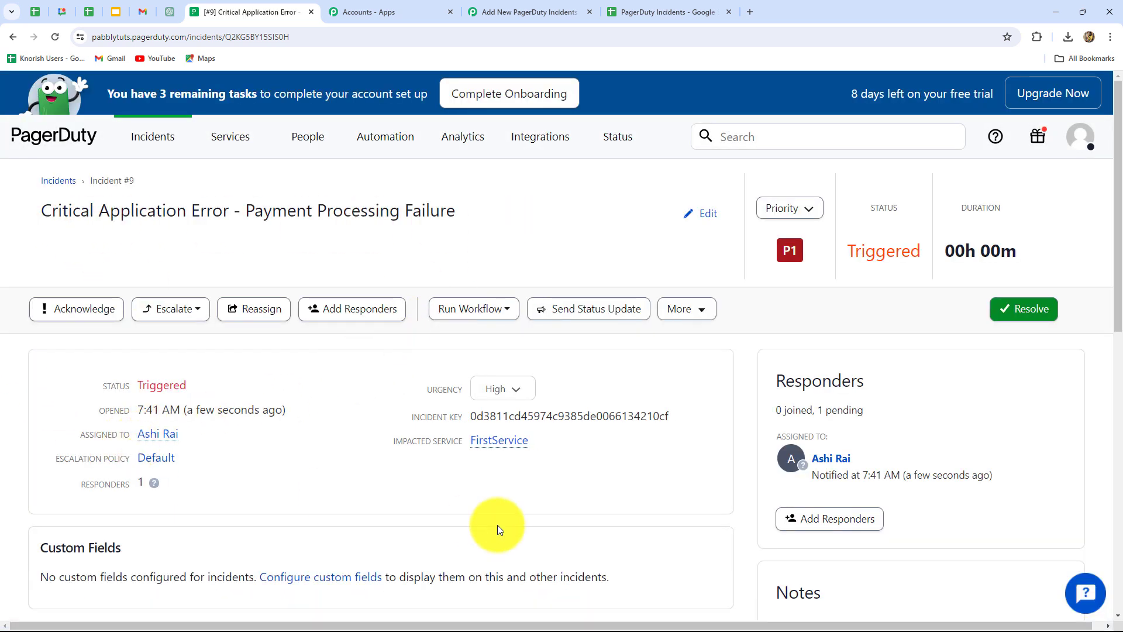
scroll(497, 525, down, 4)
scroll(233, 359, up, 3)
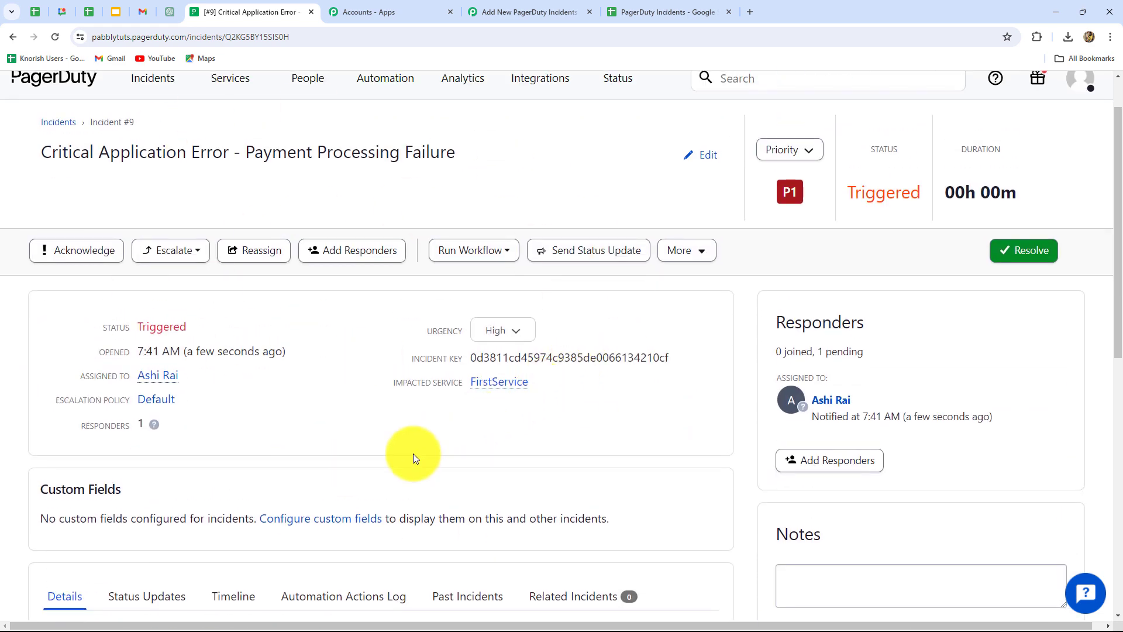
click(555, 9)
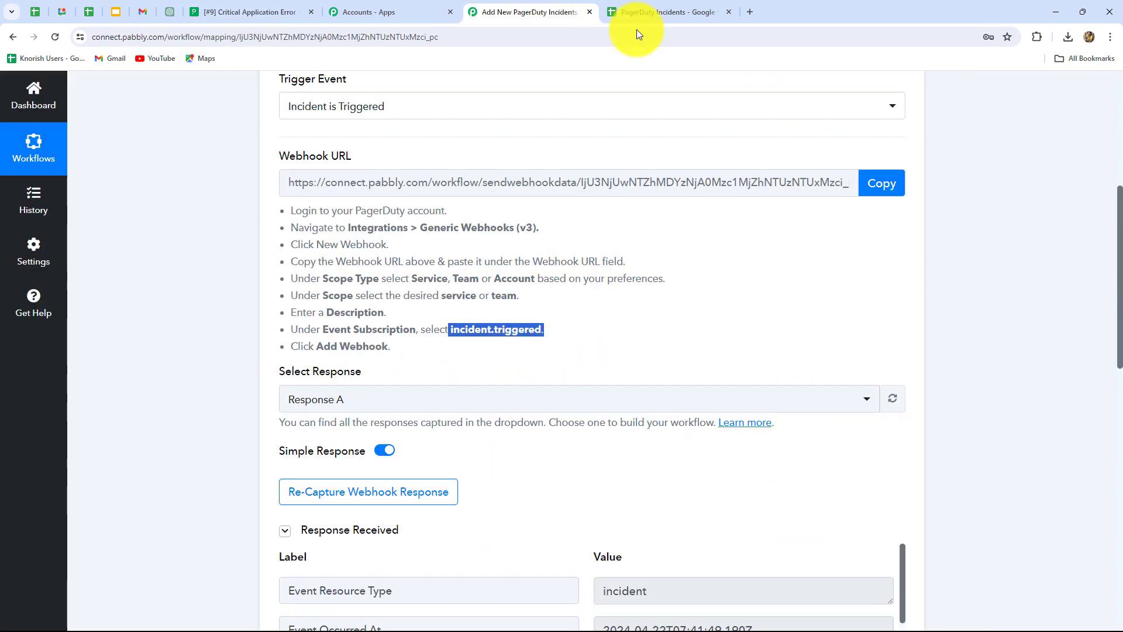
scroll(1111, 325, down, 9)
scroll(1120, 331, up, 3)
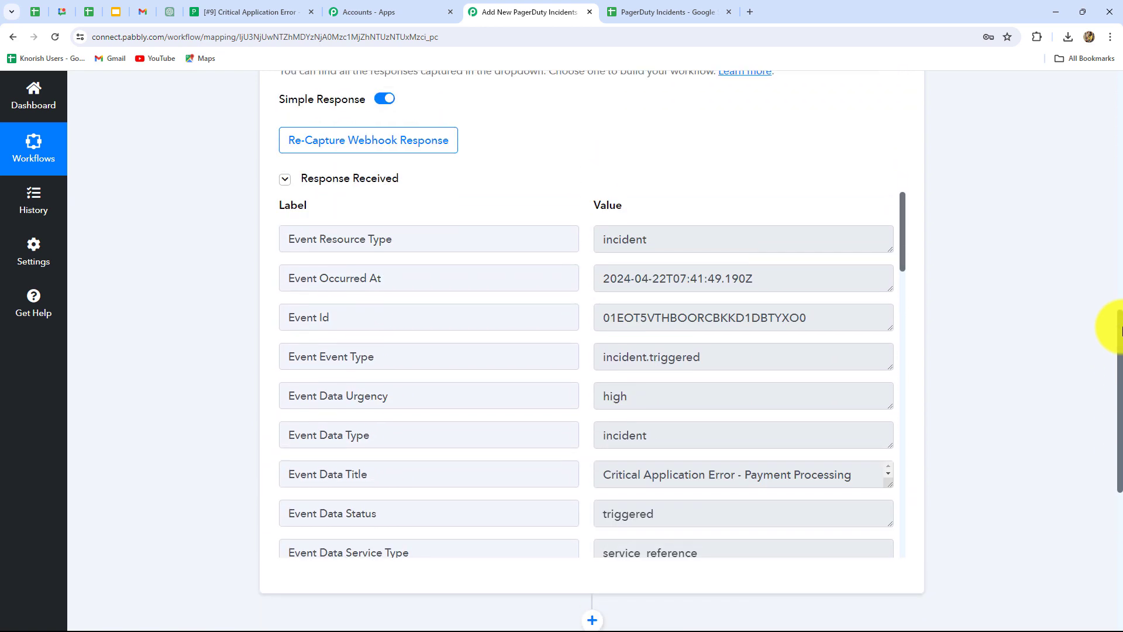
scroll(1120, 330, down, 1)
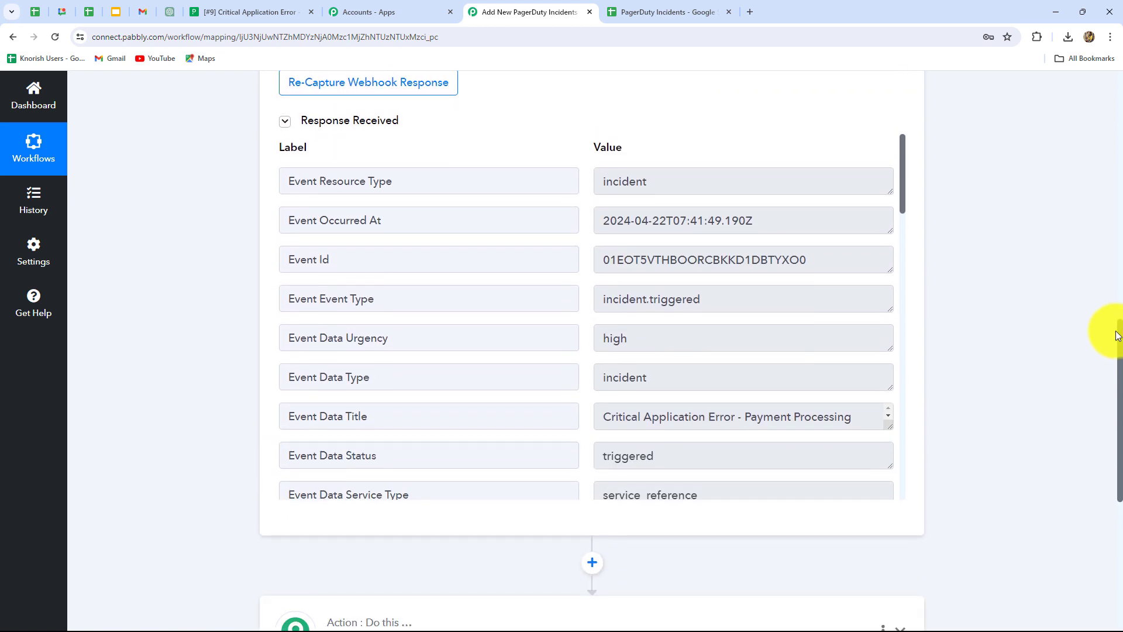
click(671, 188)
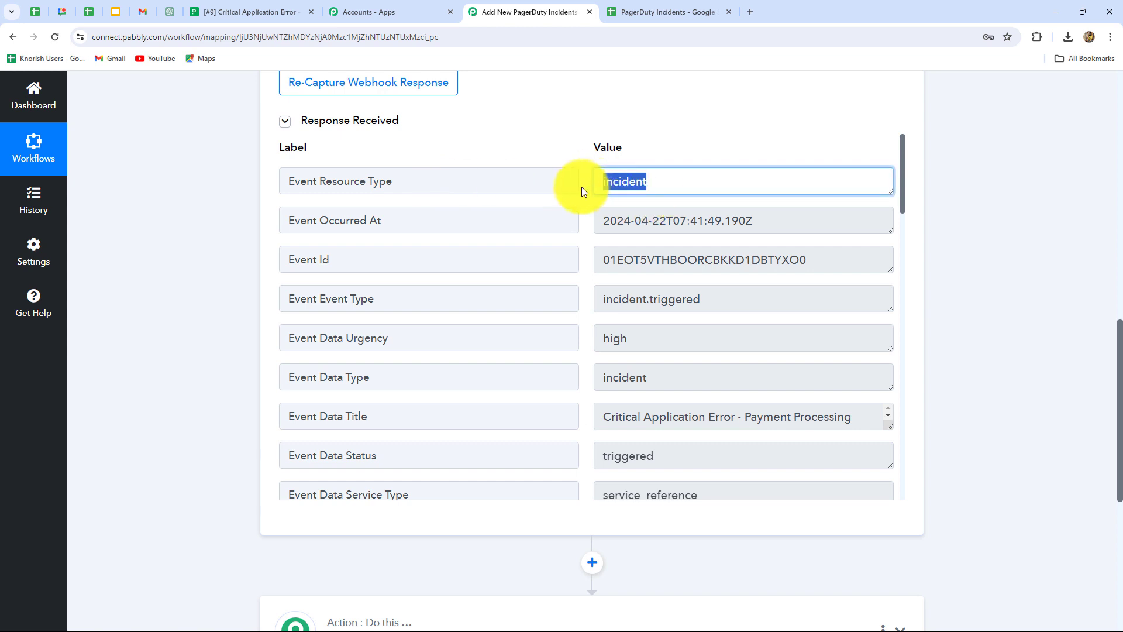
click(637, 232)
click(809, 267)
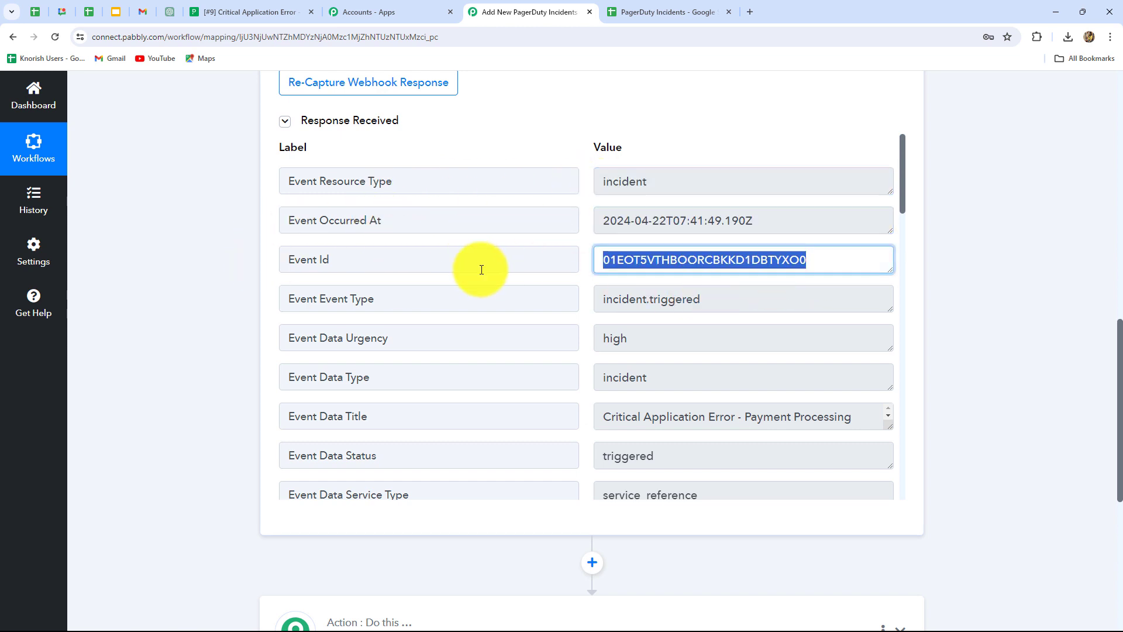
click(714, 301)
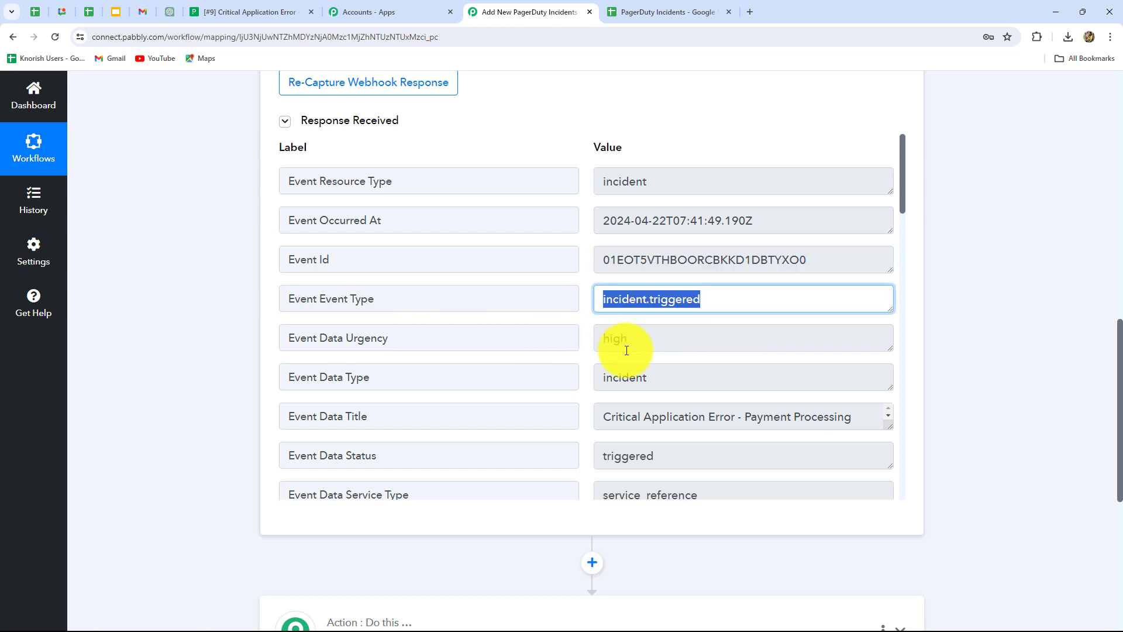
click(626, 350)
scroll(684, 393, down, 2)
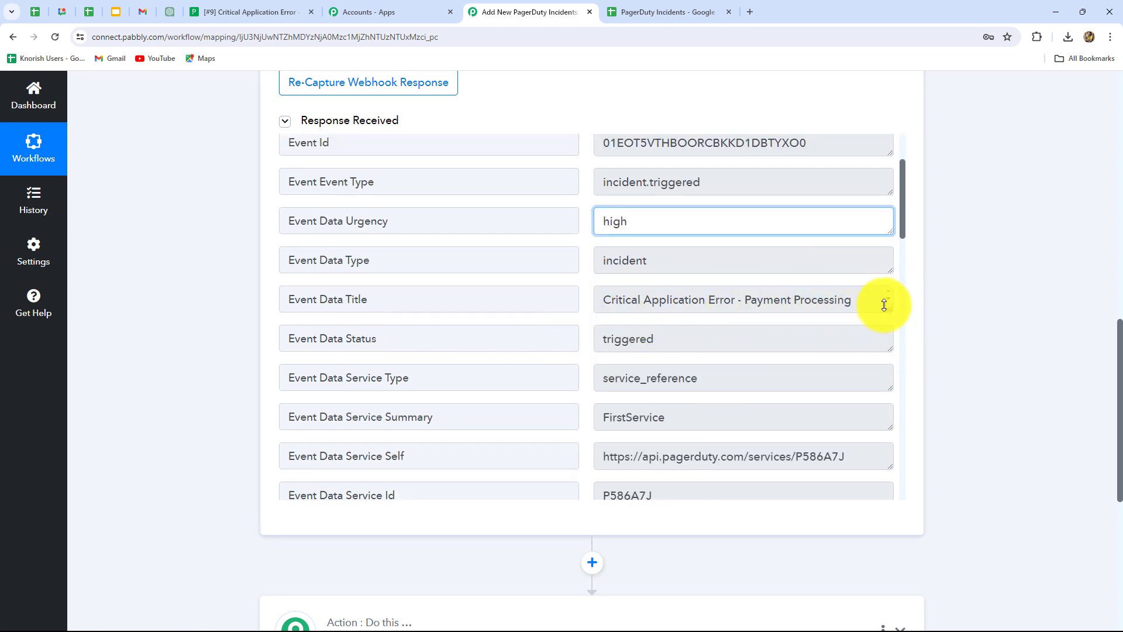
drag(884, 305, 885, 338)
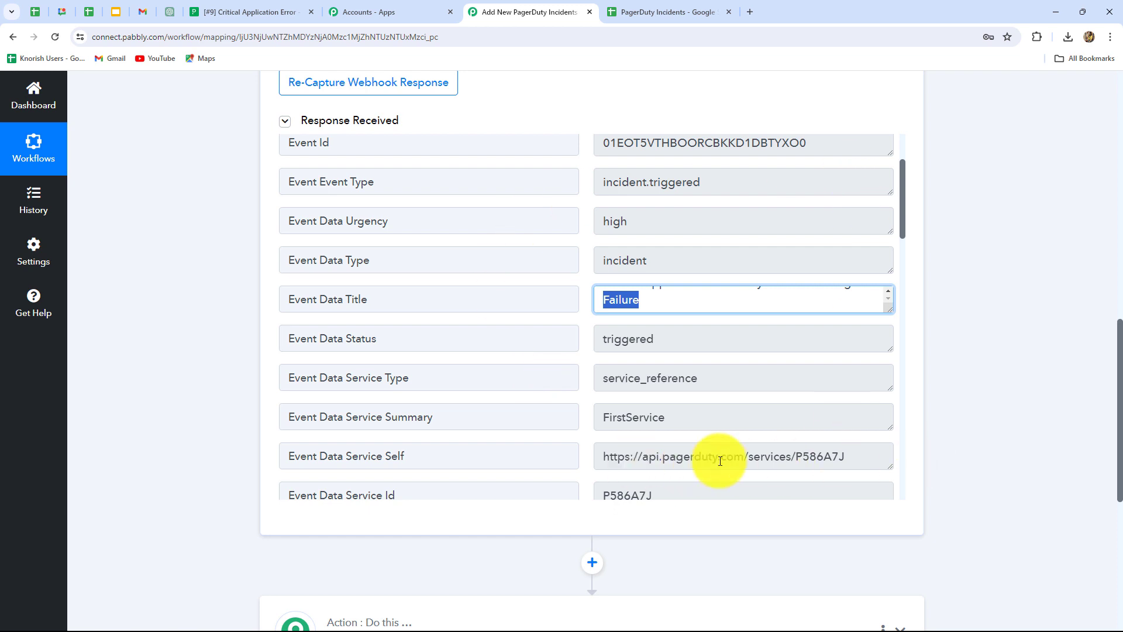
scroll(620, 414, up, 2)
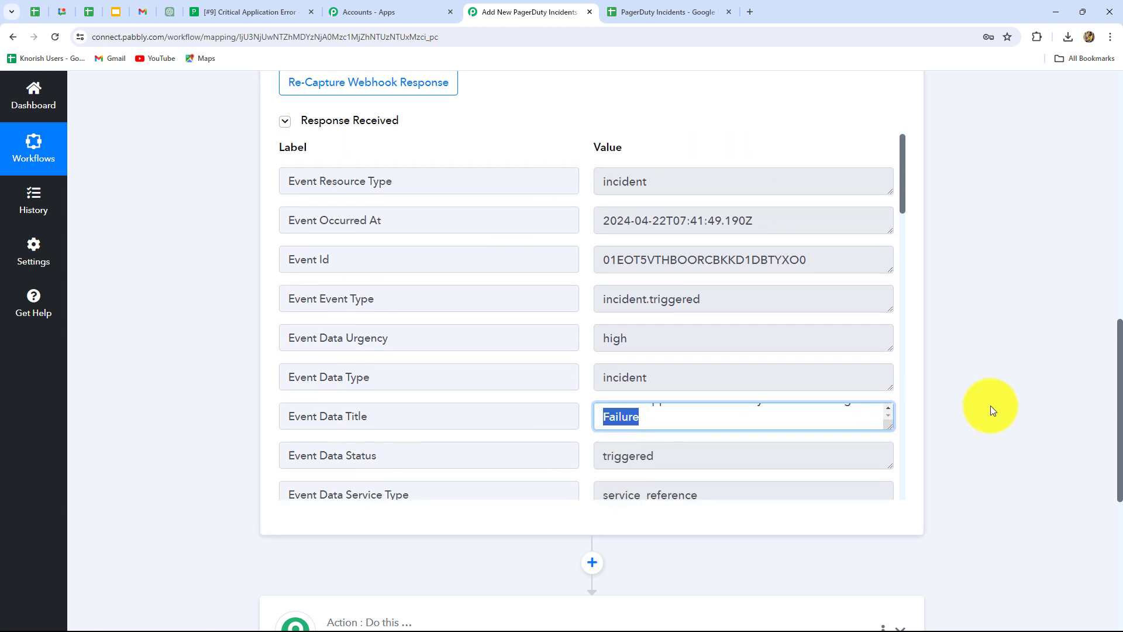
scroll(991, 405, down, 6)
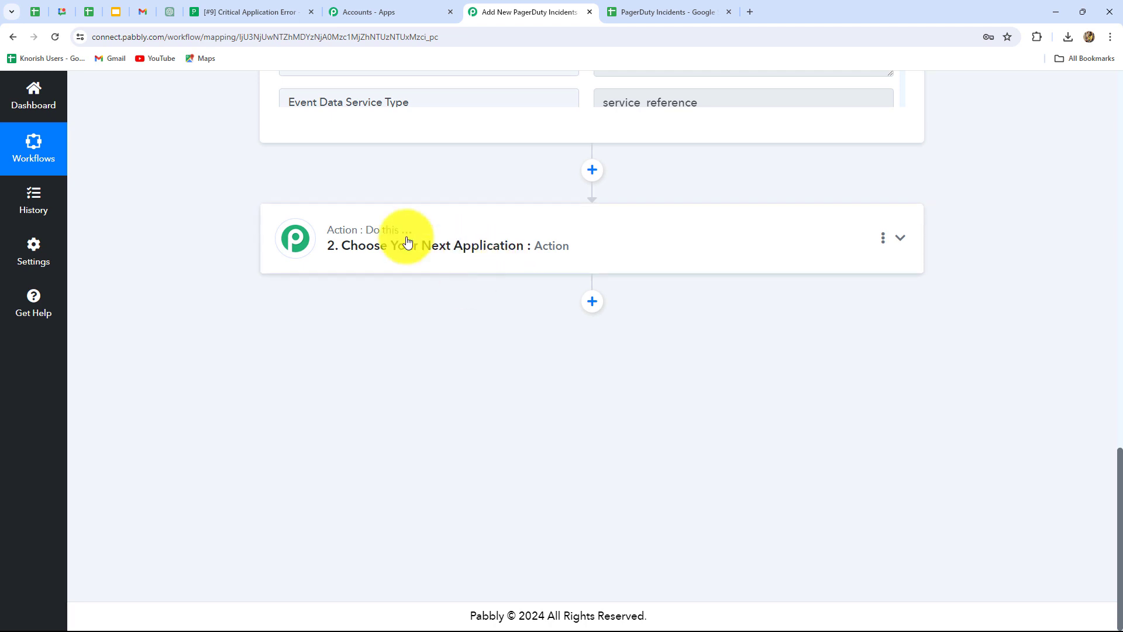
Set the second action step to the Google Sheets app with the Add New Row event
click(514, 268)
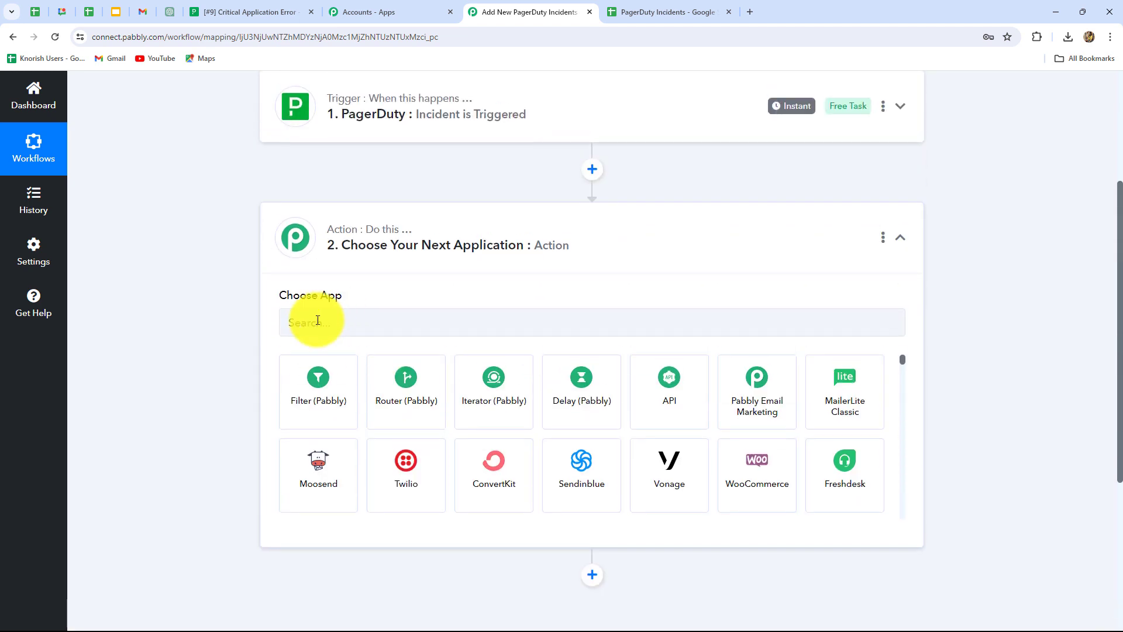
click(318, 320)
text(Googl)
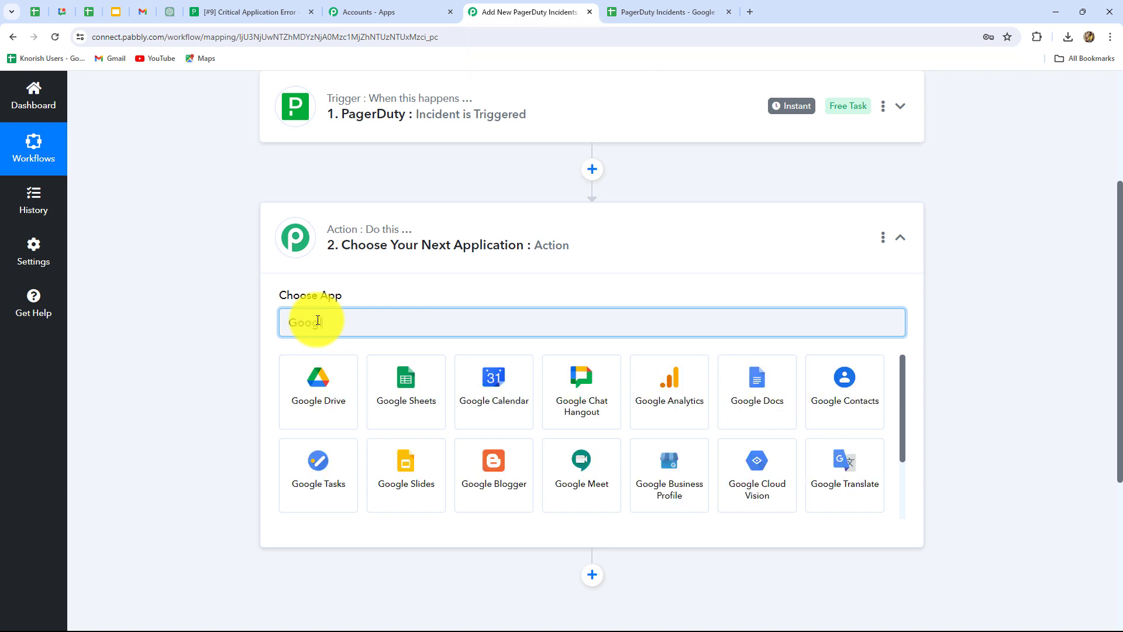
click(427, 383)
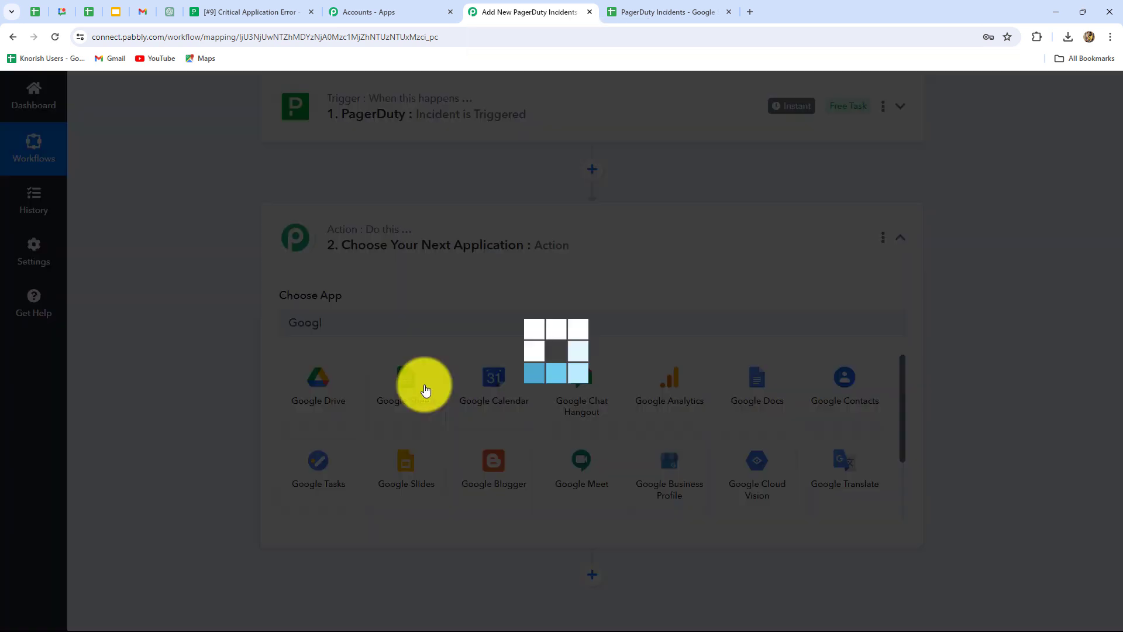
click(295, 385)
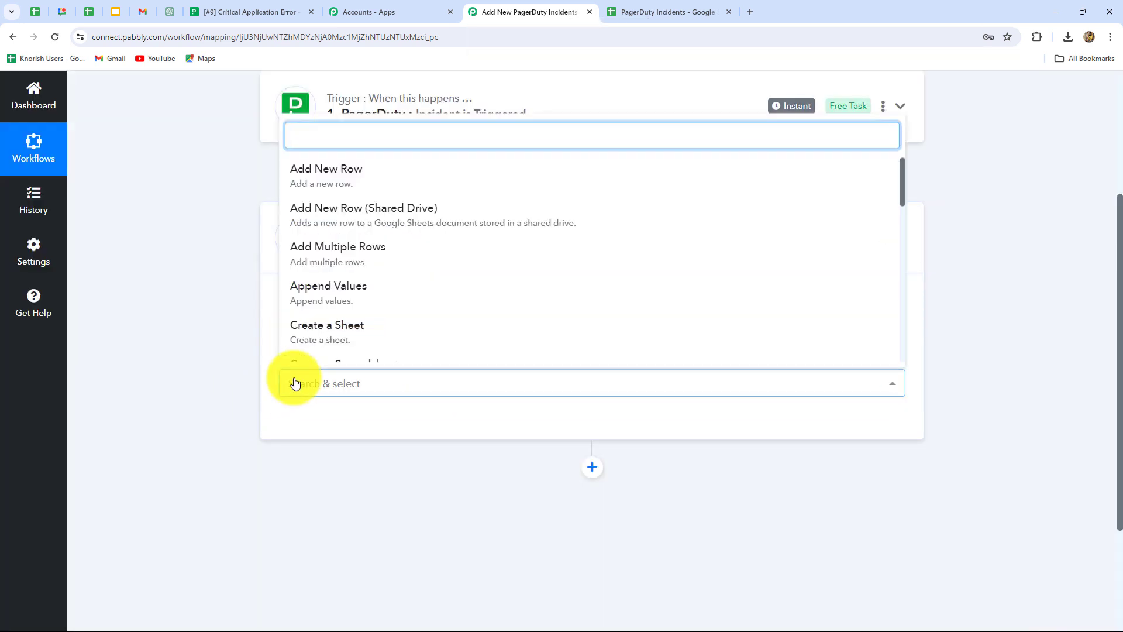
click(322, 181)
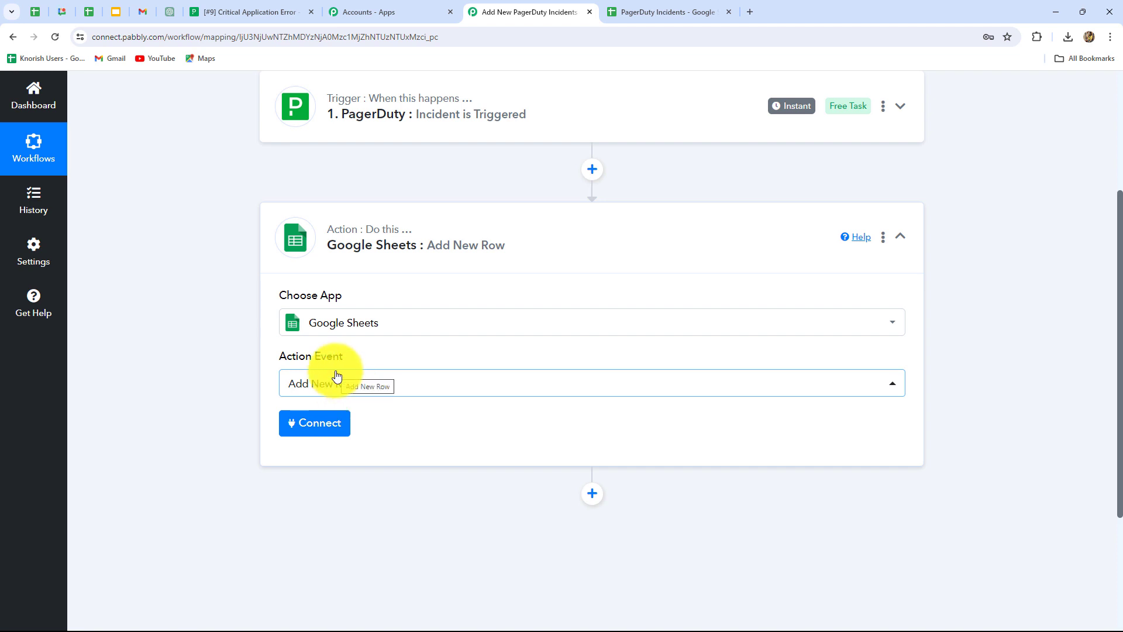
click(323, 421)
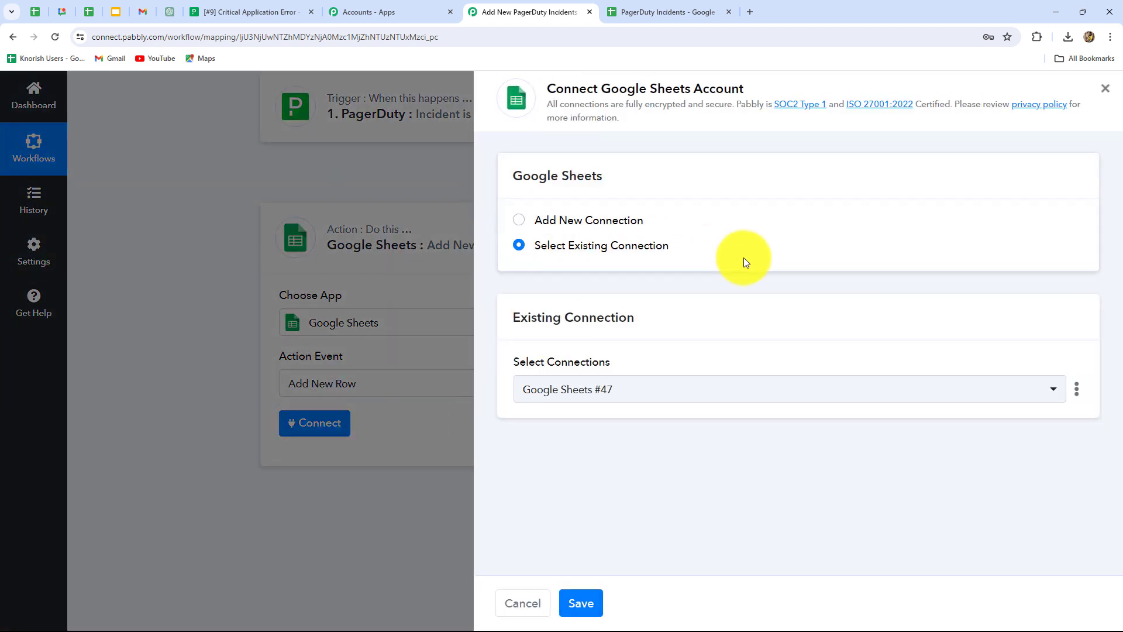
Reuse the existing Google Sheets #47 connection, save it, and check the PagerDuty Incidents Sheet1 fields
drag(602, 87, 745, 89)
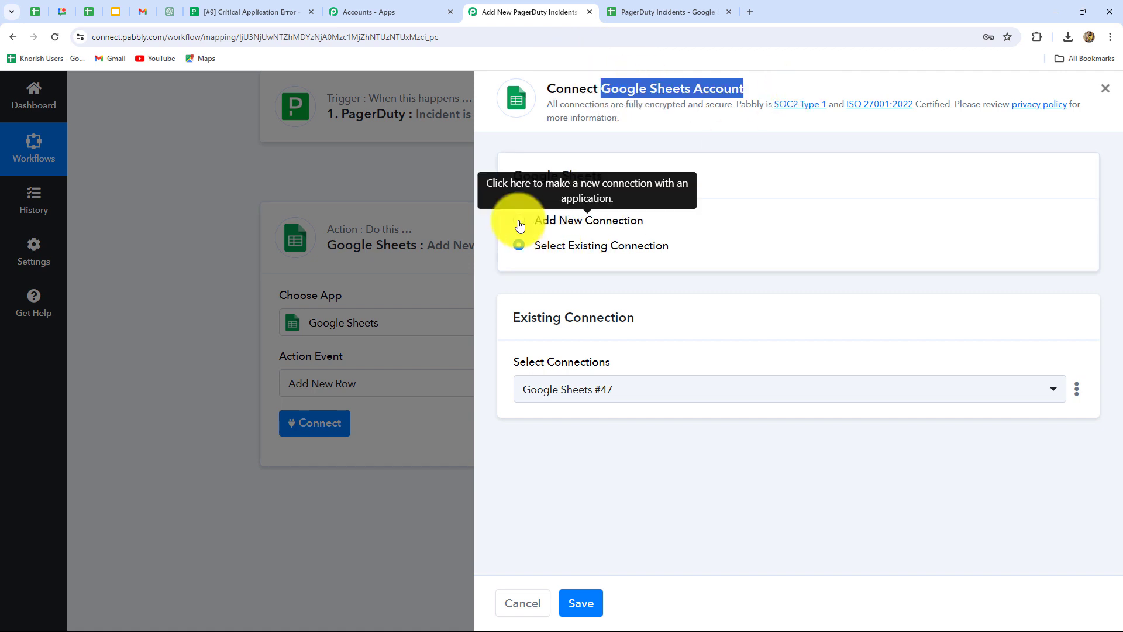
click(519, 226)
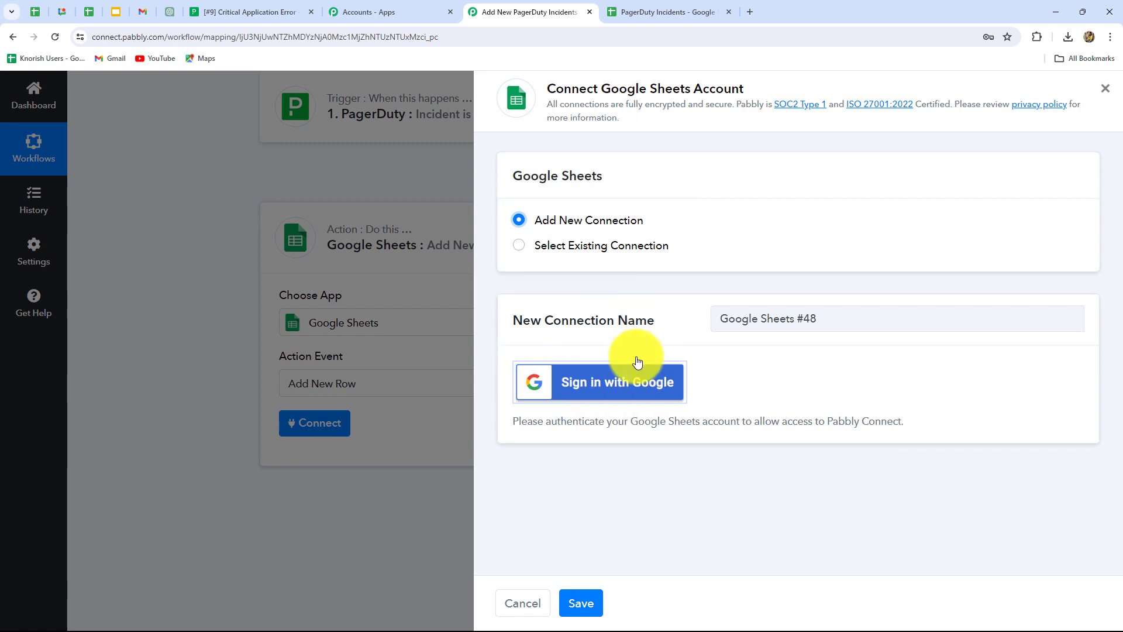
click(519, 245)
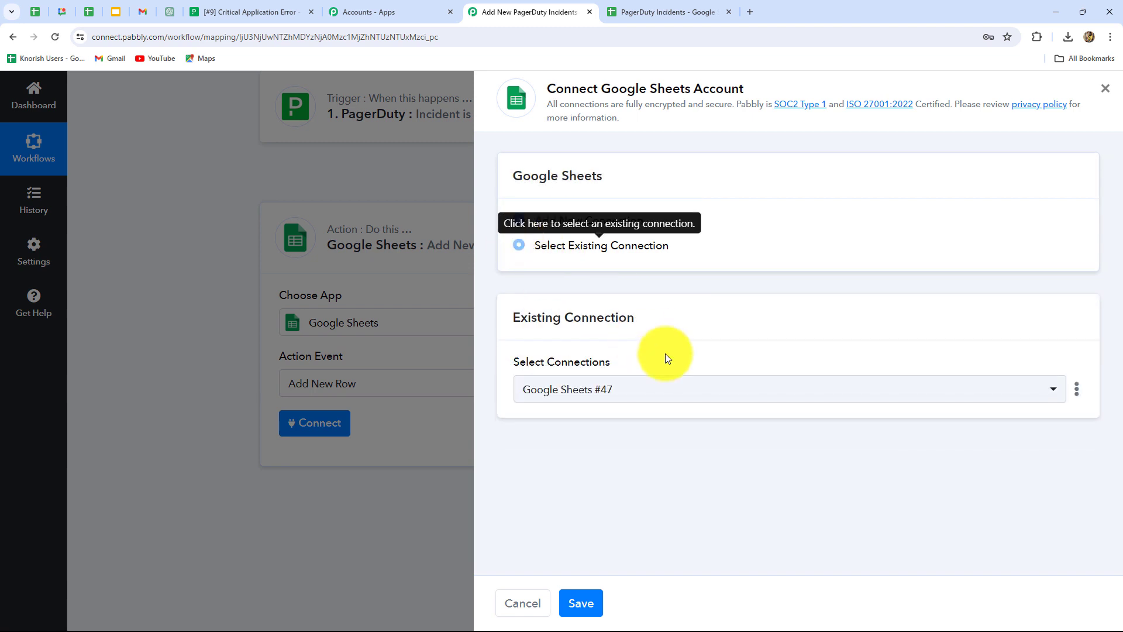
click(595, 606)
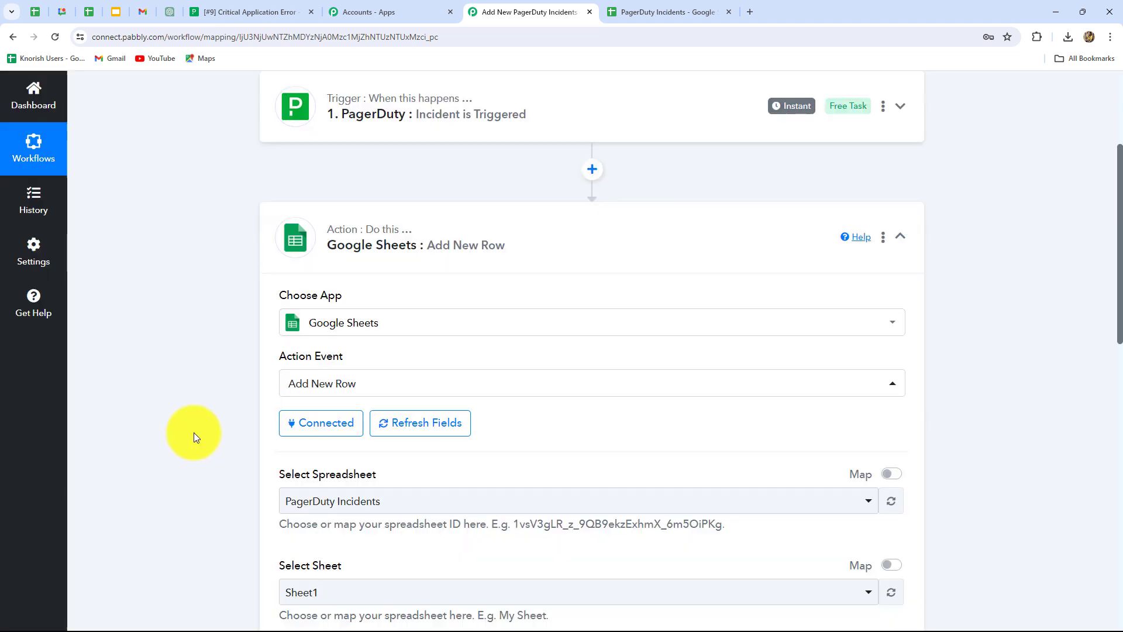
scroll(191, 435, down, 3)
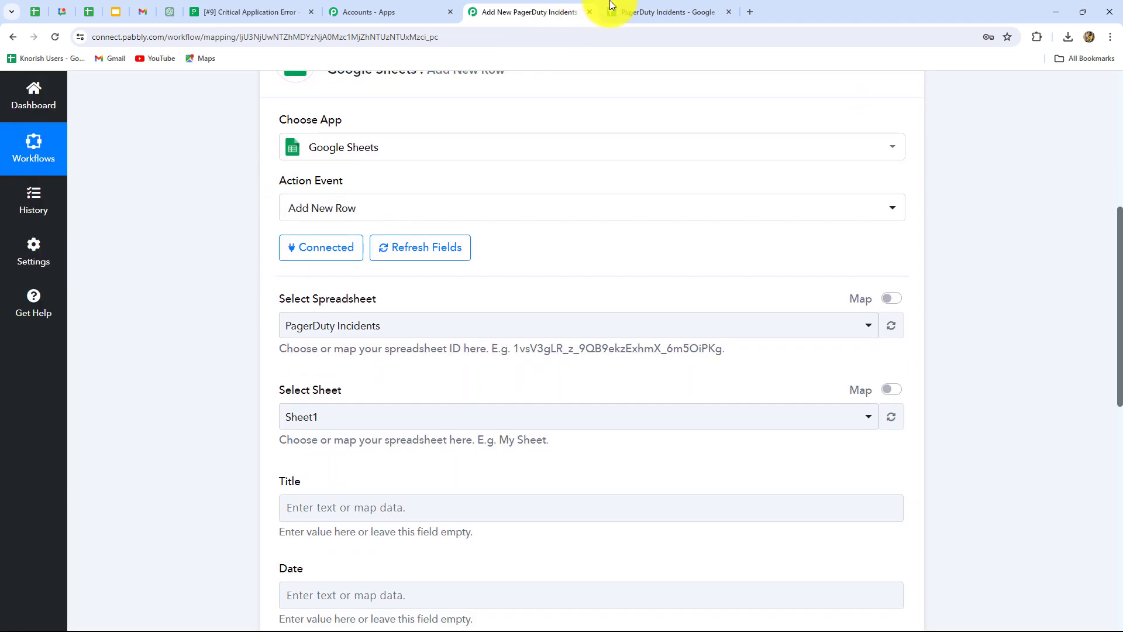
scroll(315, 391, down, 5)
scroll(314, 390, down, 4)
scroll(316, 388, up, 9)
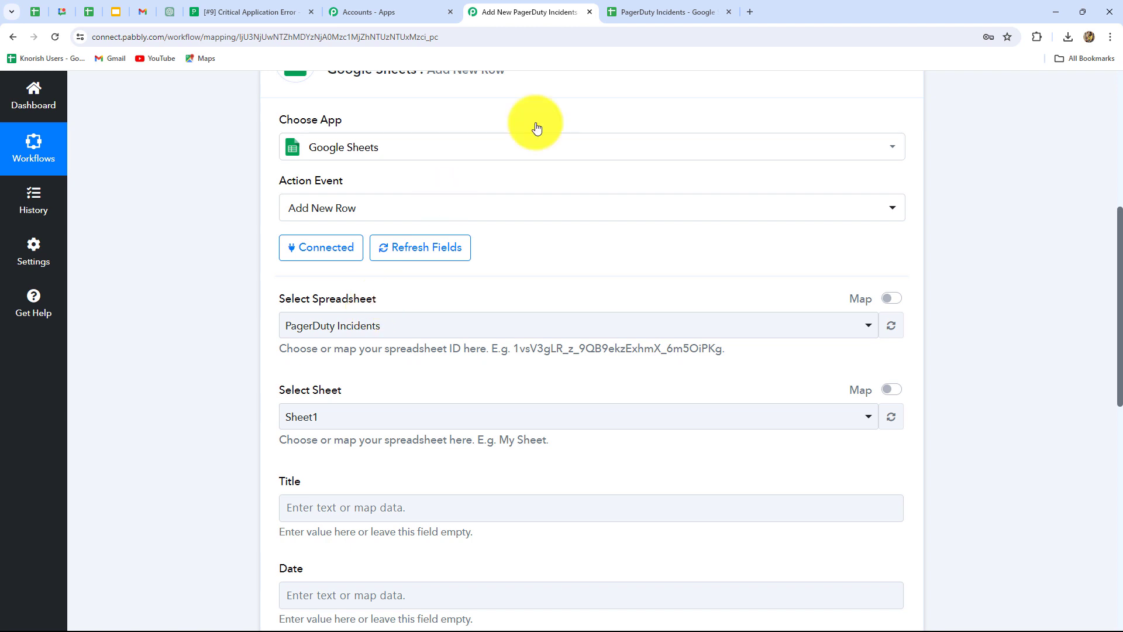
click(637, 13)
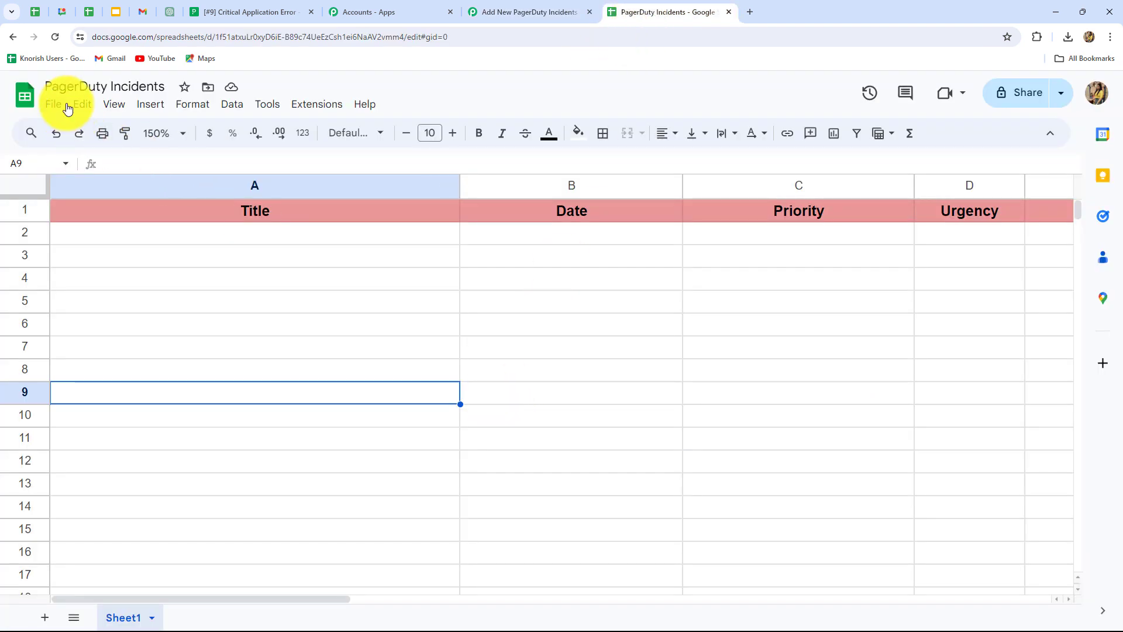
Look over the sheet's Title, Date, Priority and Urgency header columns, then go back to Pabbly
drag(169, 598, 108, 630)
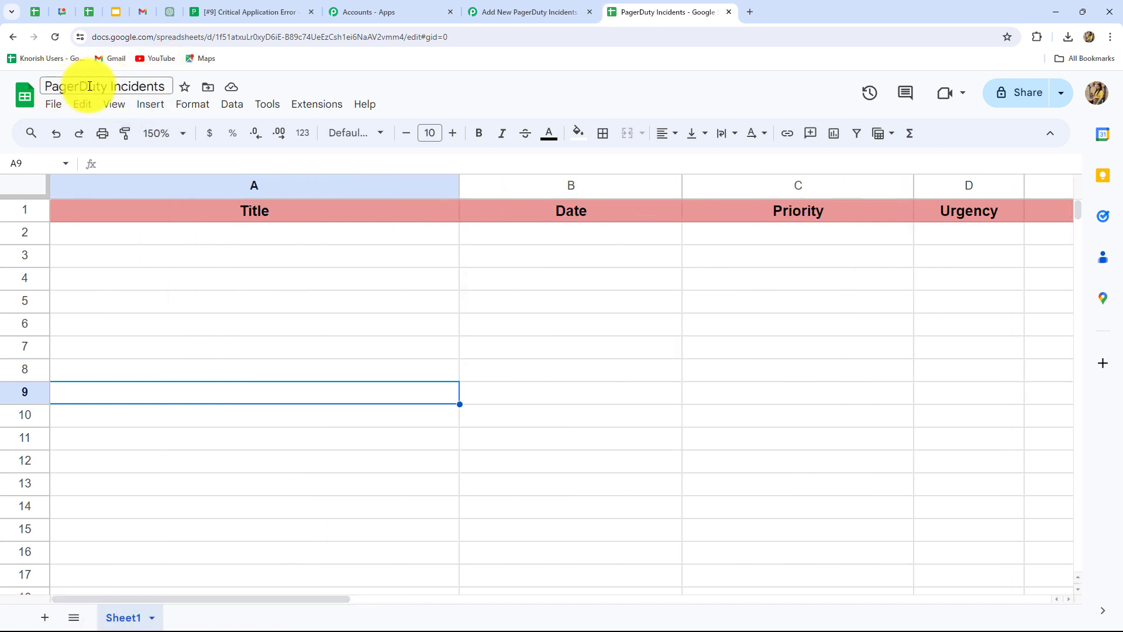
click(523, 11)
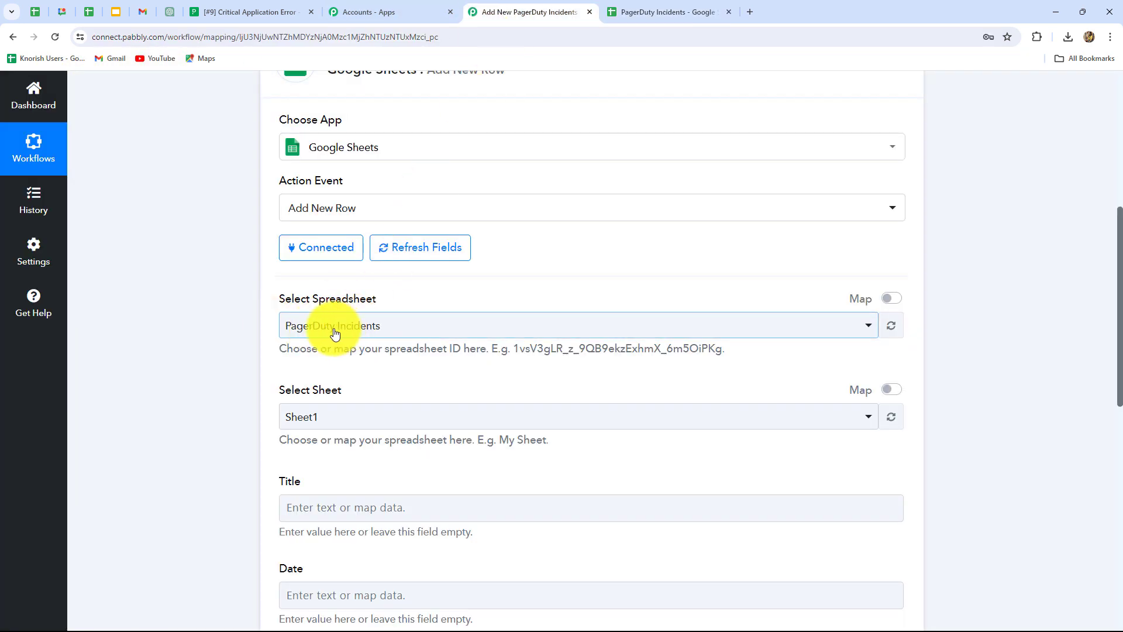
Compare the Add New Row fields with the sheet columns and bring up previous-step data for Title
scroll(367, 334, down, 2)
scroll(367, 334, down, 1)
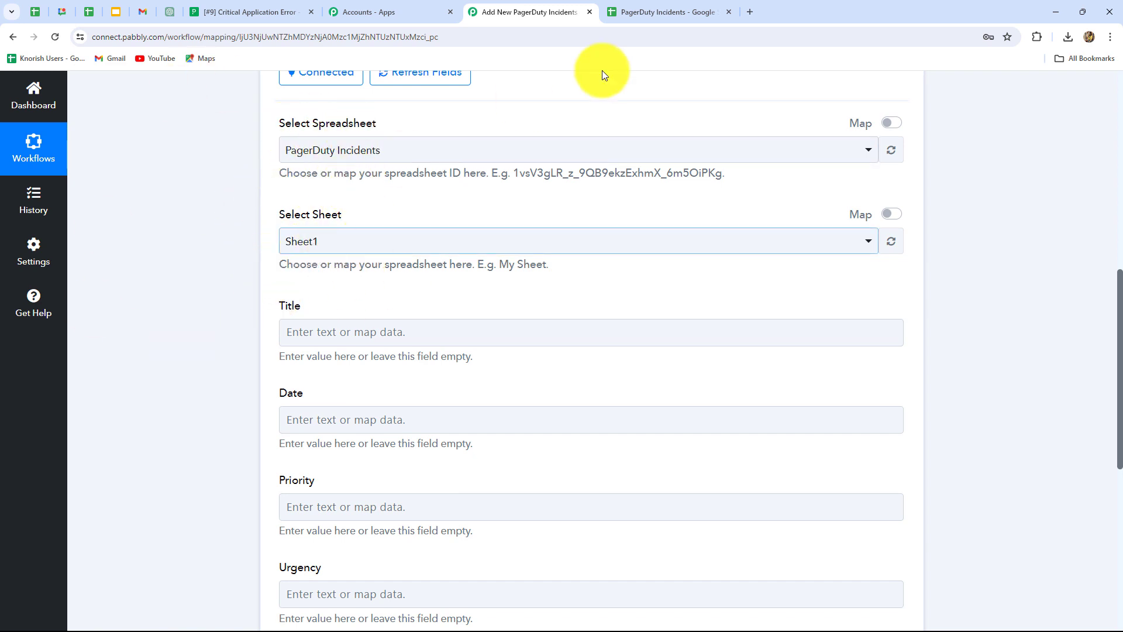
click(644, 11)
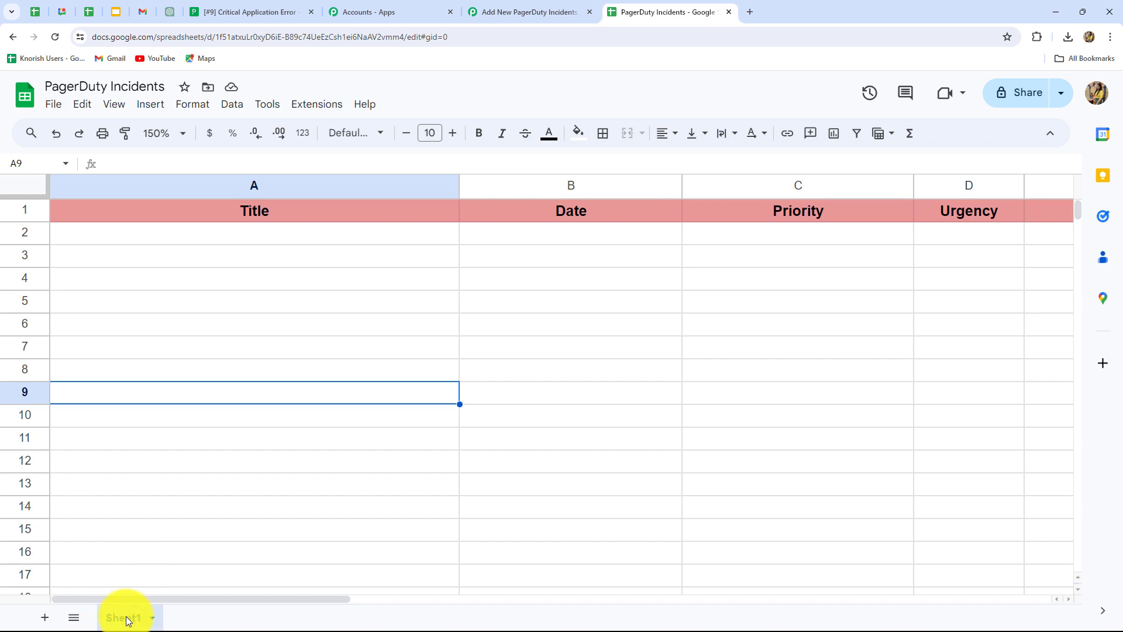
click(503, 9)
scroll(426, 226, down, 4)
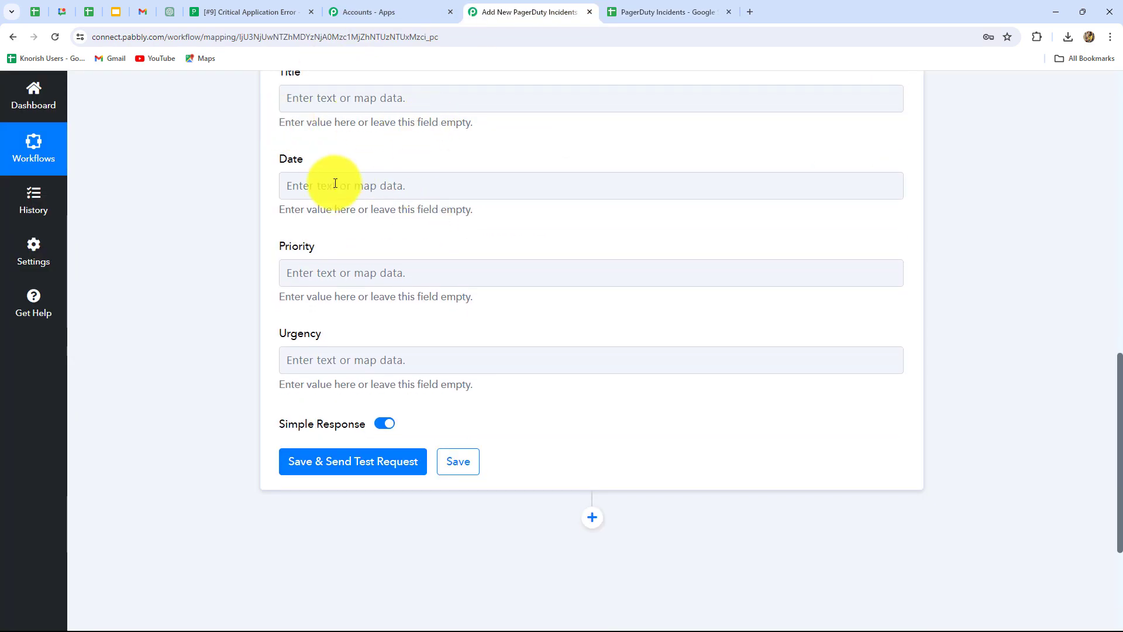
scroll(432, 358, up, 3)
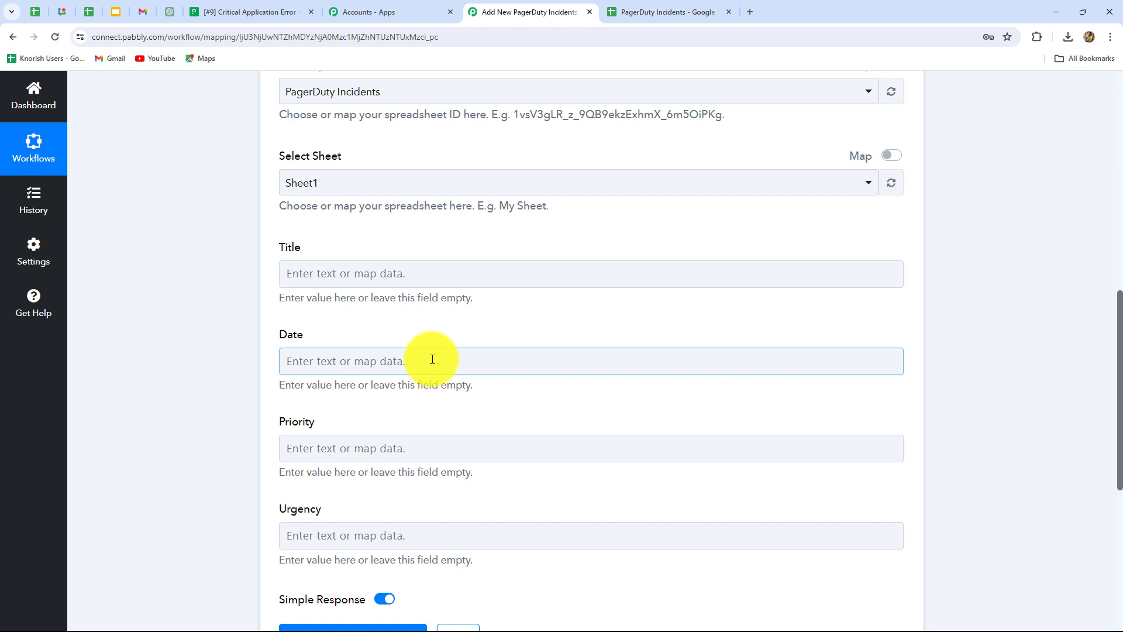
scroll(432, 359, down, 1)
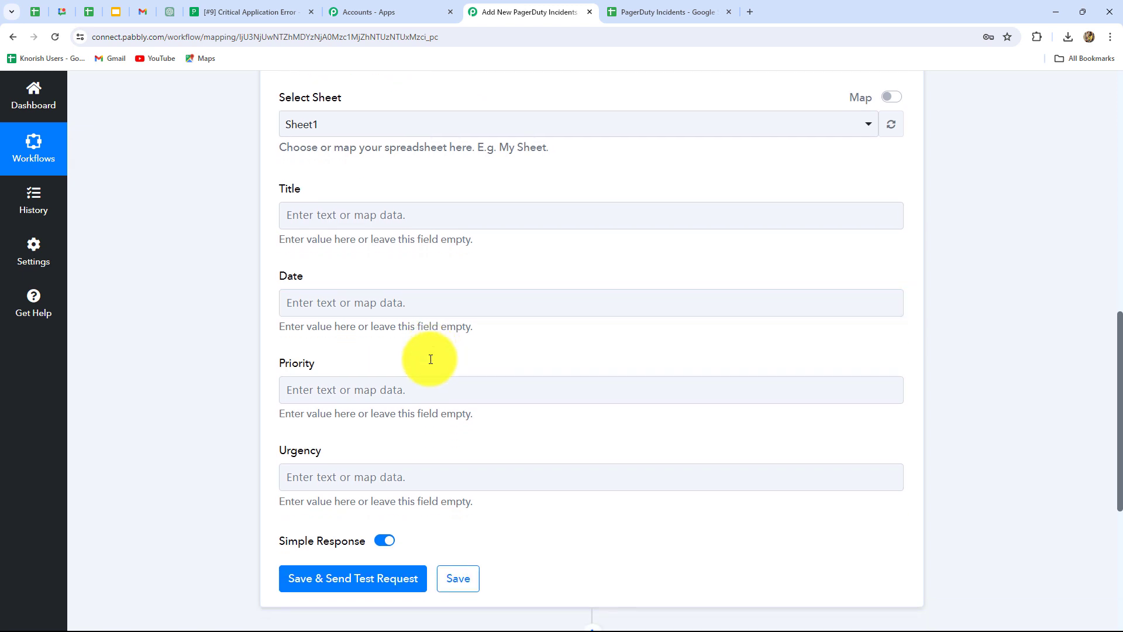
click(393, 211)
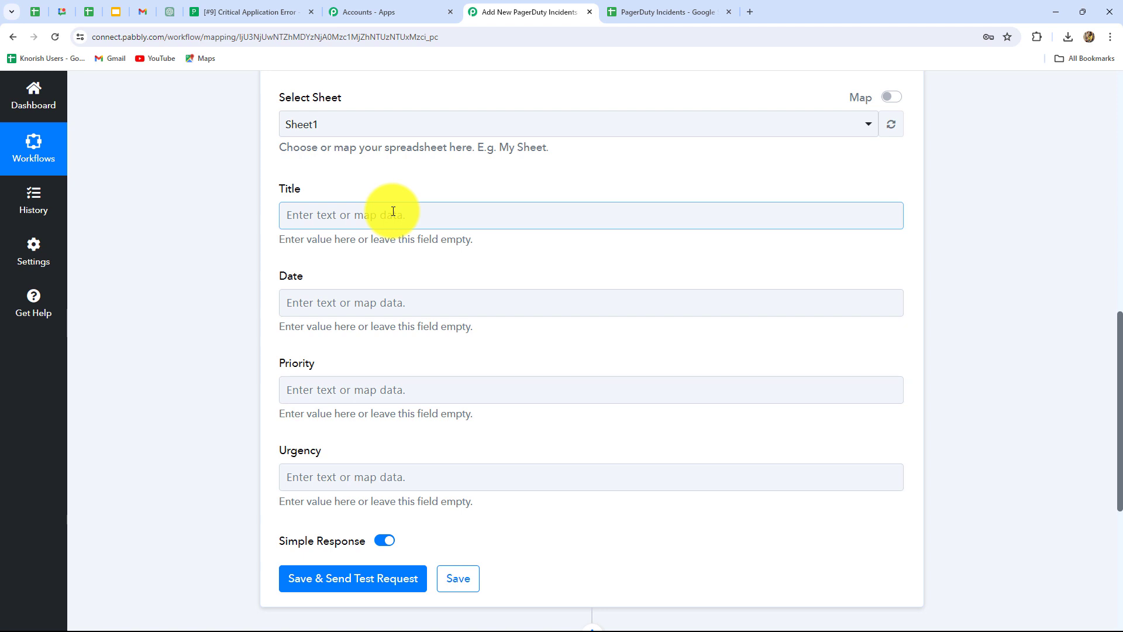
click(393, 211)
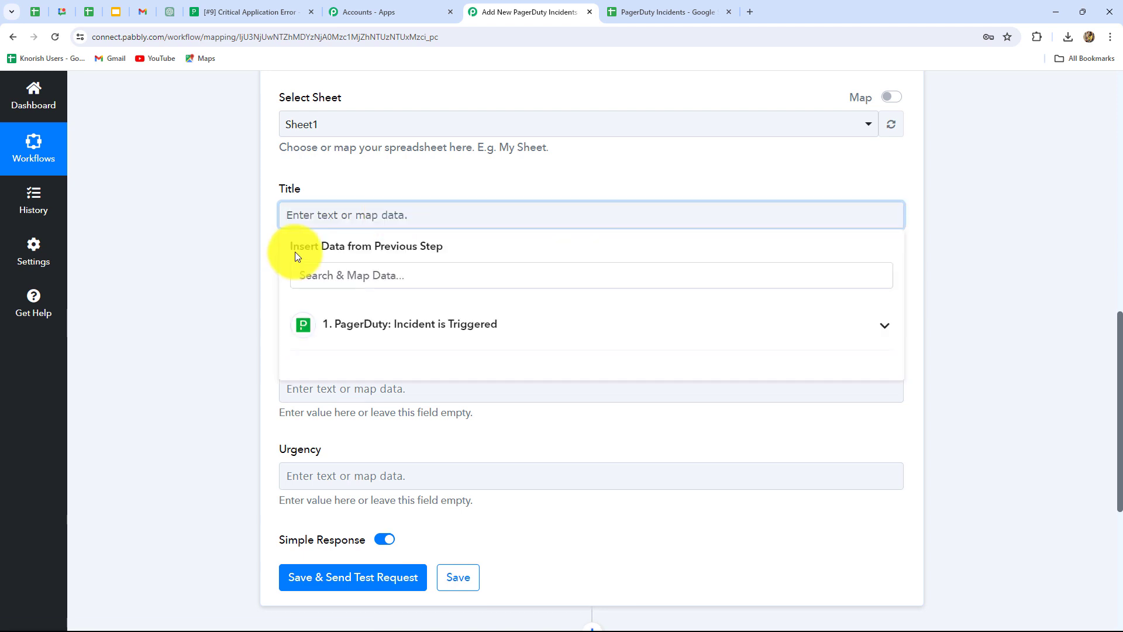
Insert the PagerDuty trigger's Event Data Title (Critical Application Error - Payment Processing Failure) into Title
click(450, 325)
scroll(450, 433, down, 3)
scroll(450, 439, down, 3)
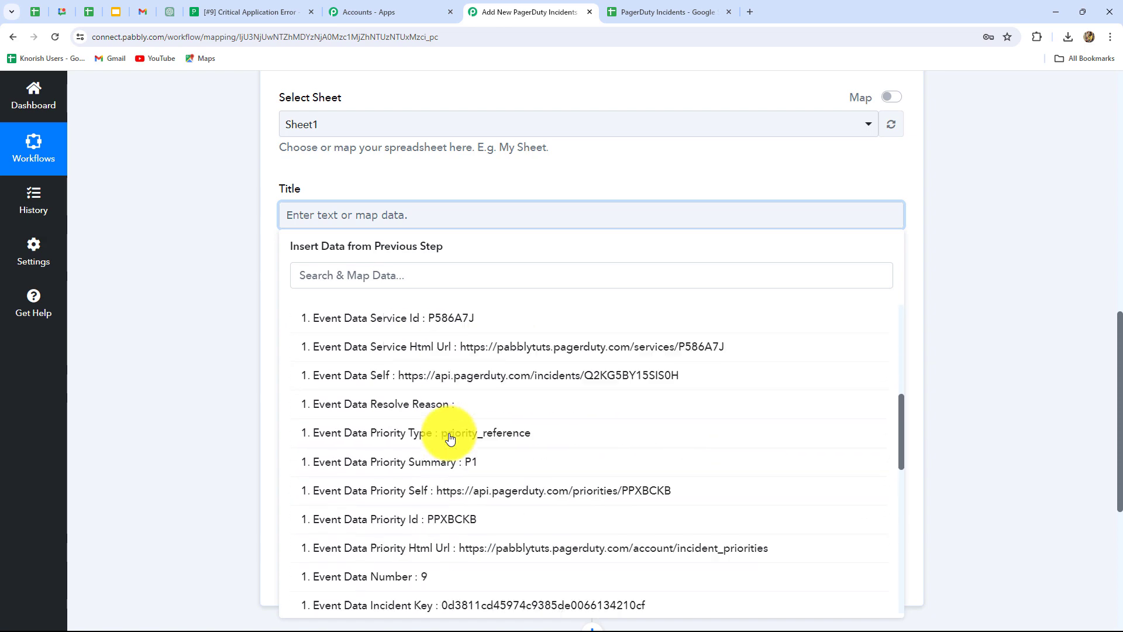
scroll(439, 401, up, 6)
scroll(501, 503, down, 2)
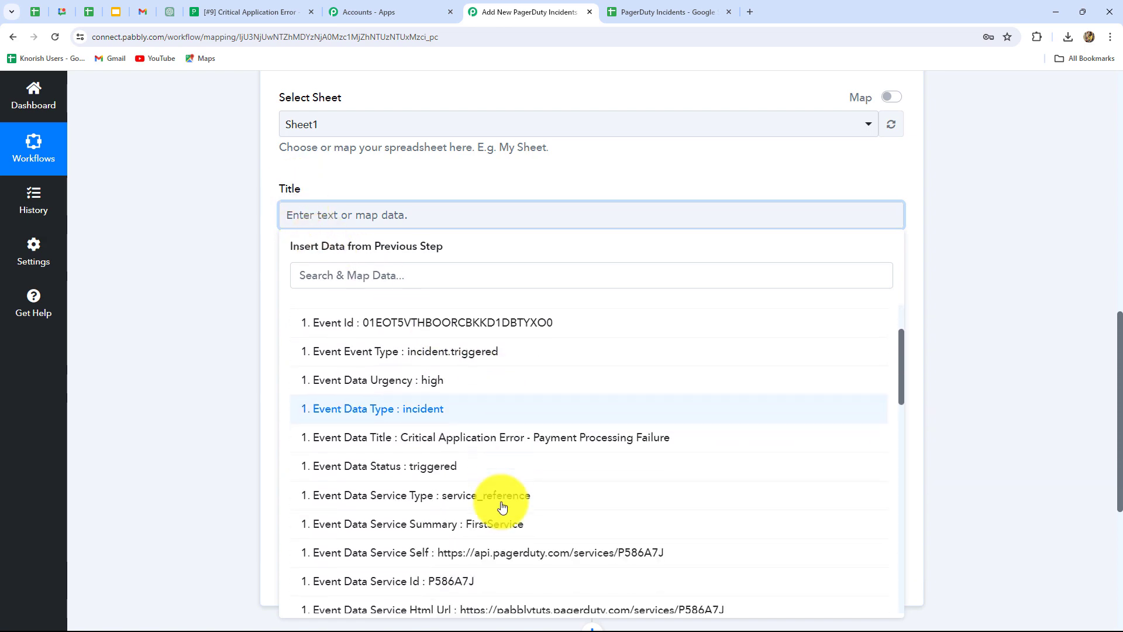
click(579, 419)
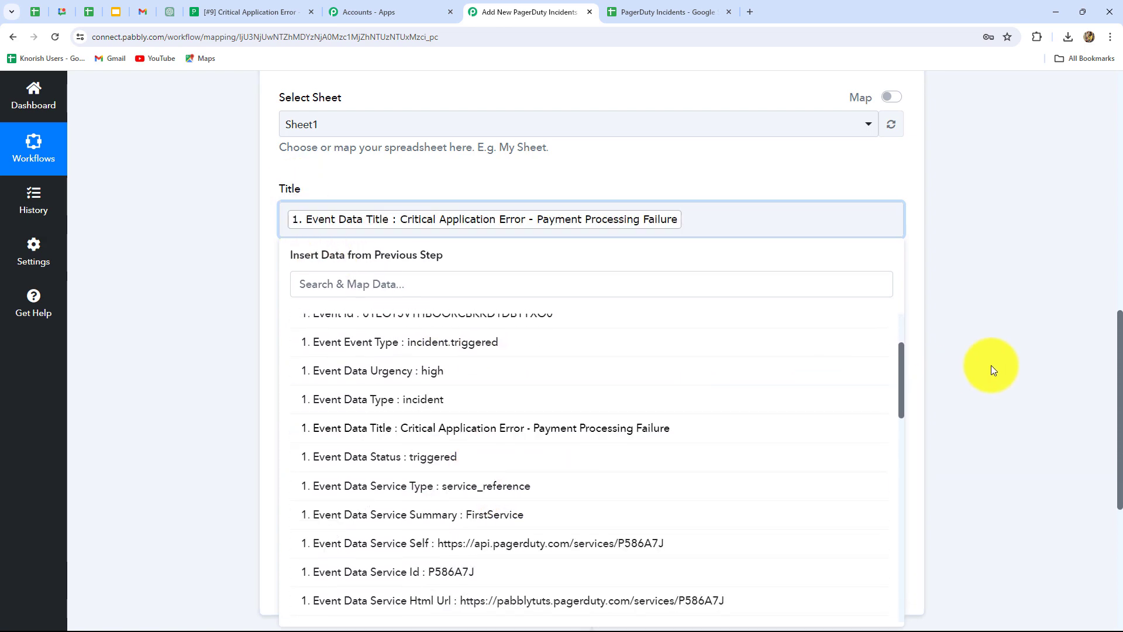
click(992, 368)
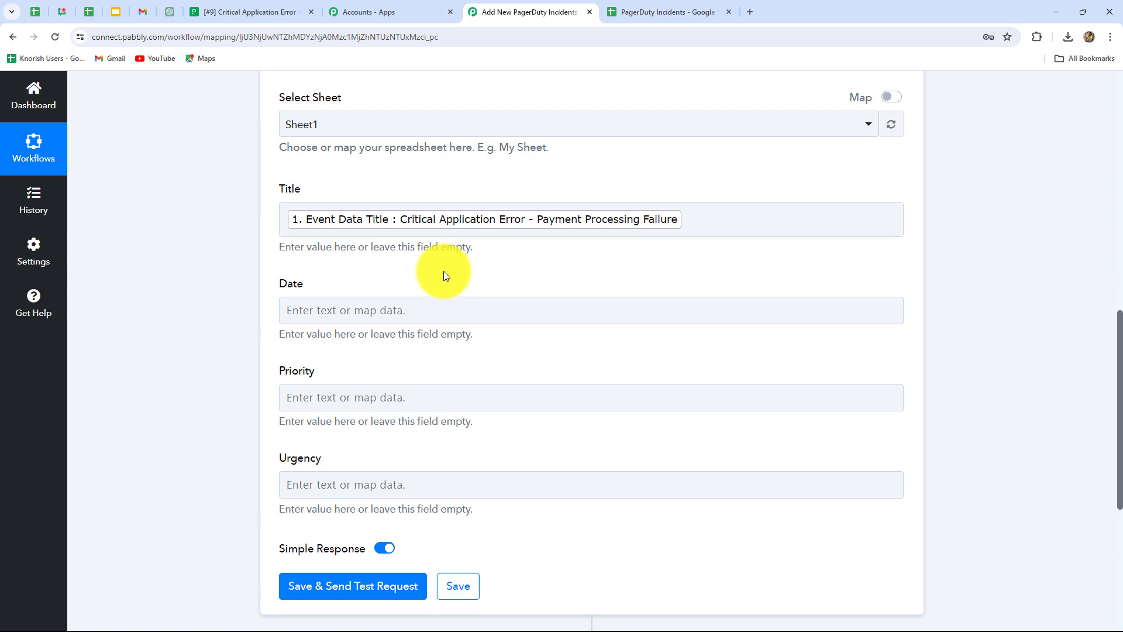
click(377, 316)
scroll(370, 317, down, 1)
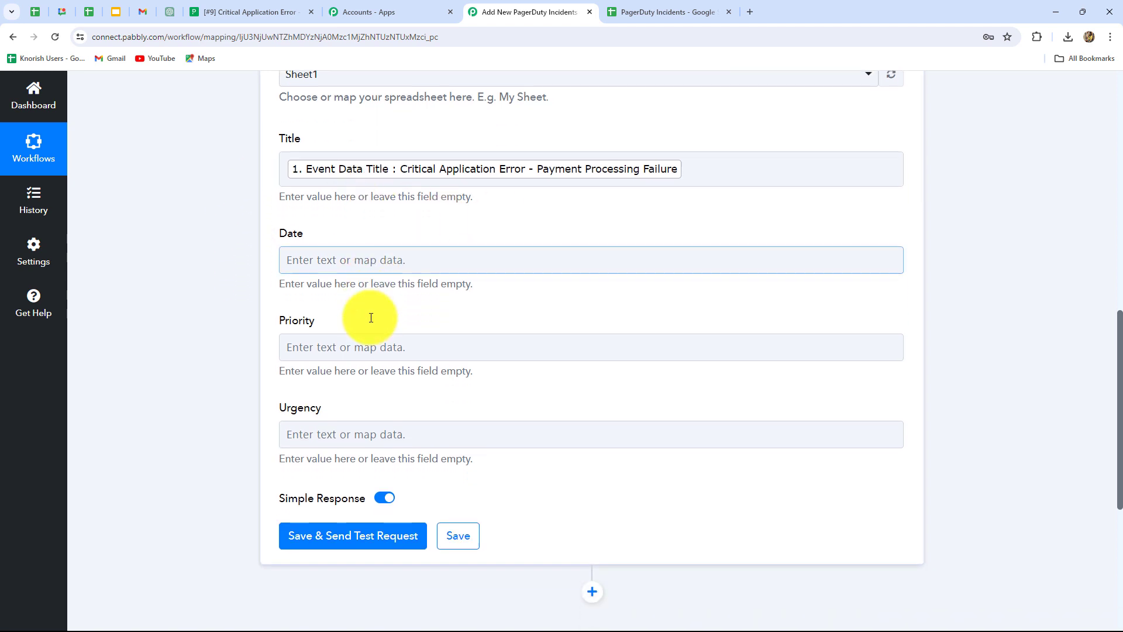
scroll(371, 318, down, 1)
click(366, 195)
click(371, 306)
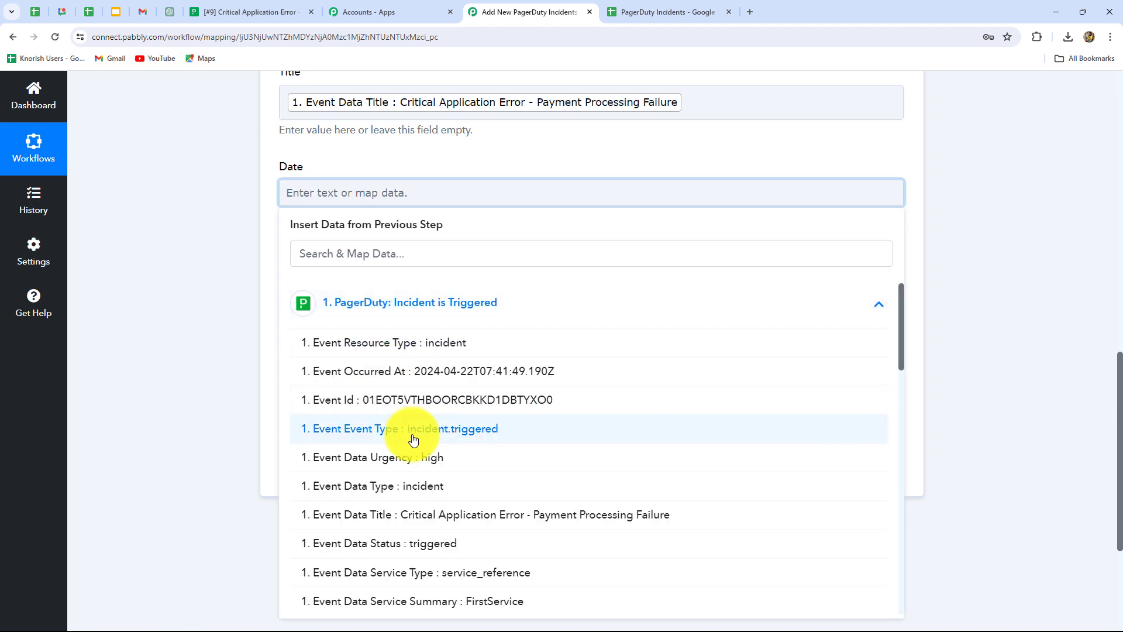
scroll(375, 351, down, 1)
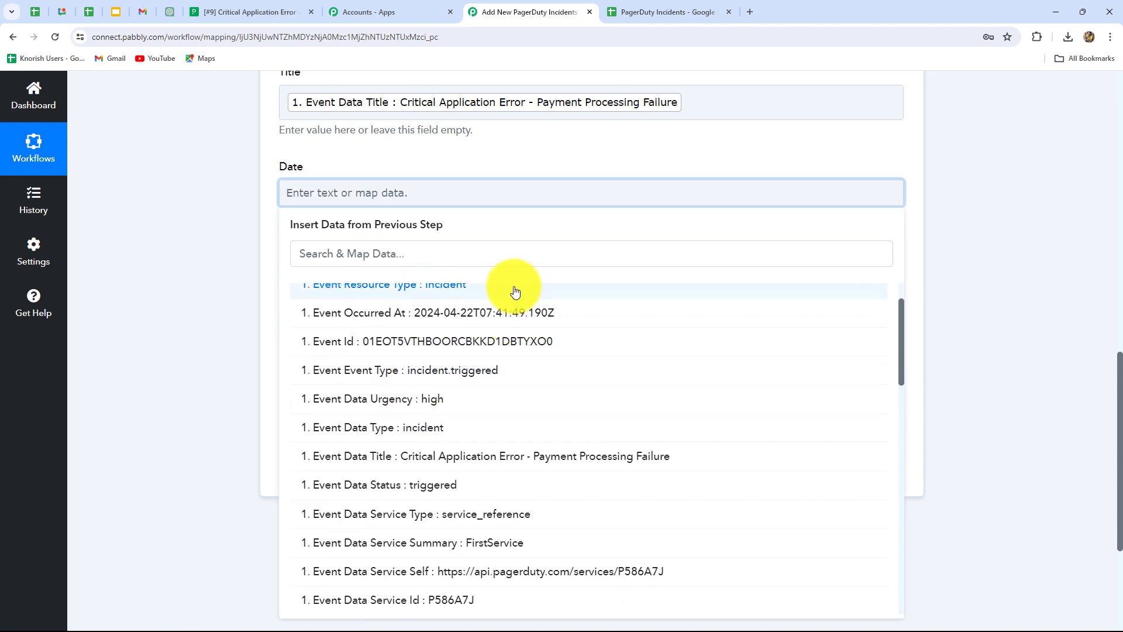
scroll(594, 481, down, 5)
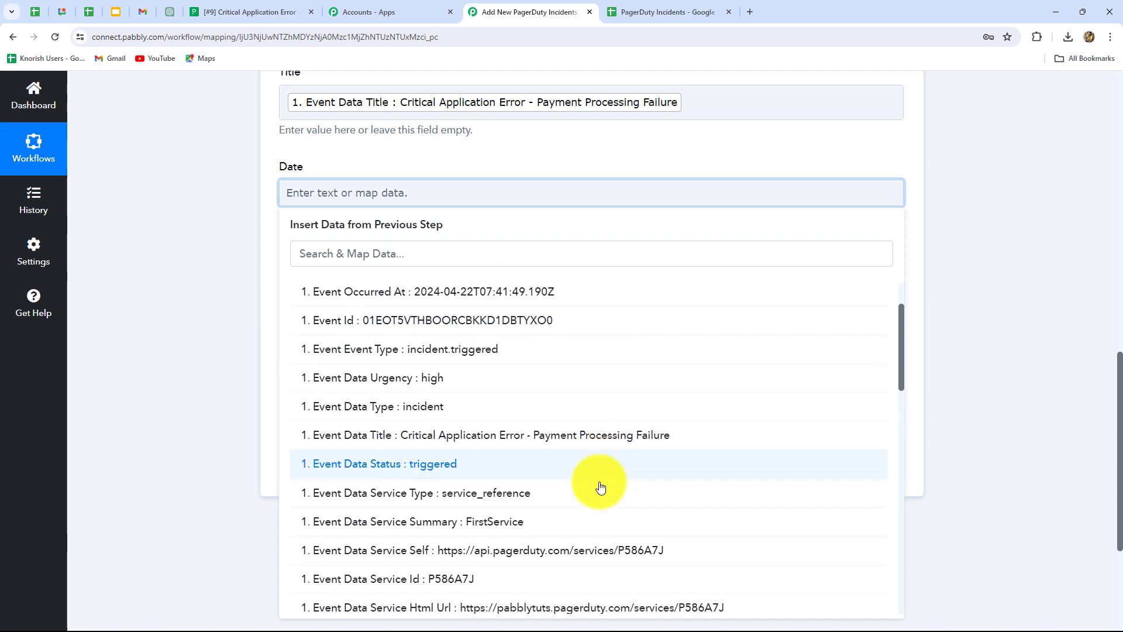
scroll(591, 488, up, 3)
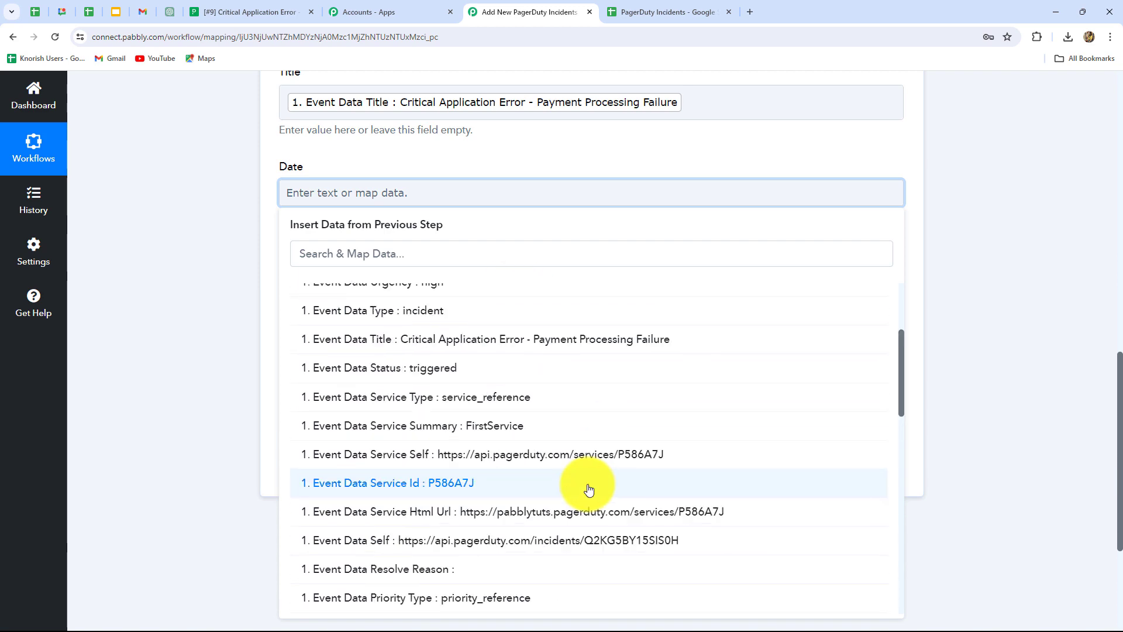
scroll(588, 489, up, 5)
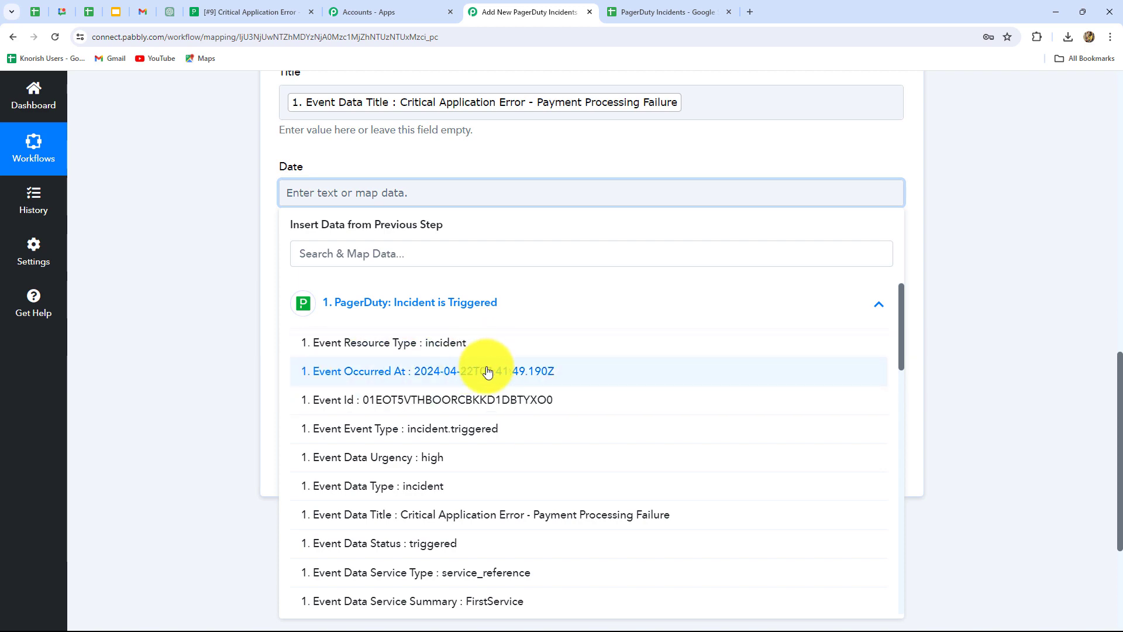
scroll(901, 381, up, 15)
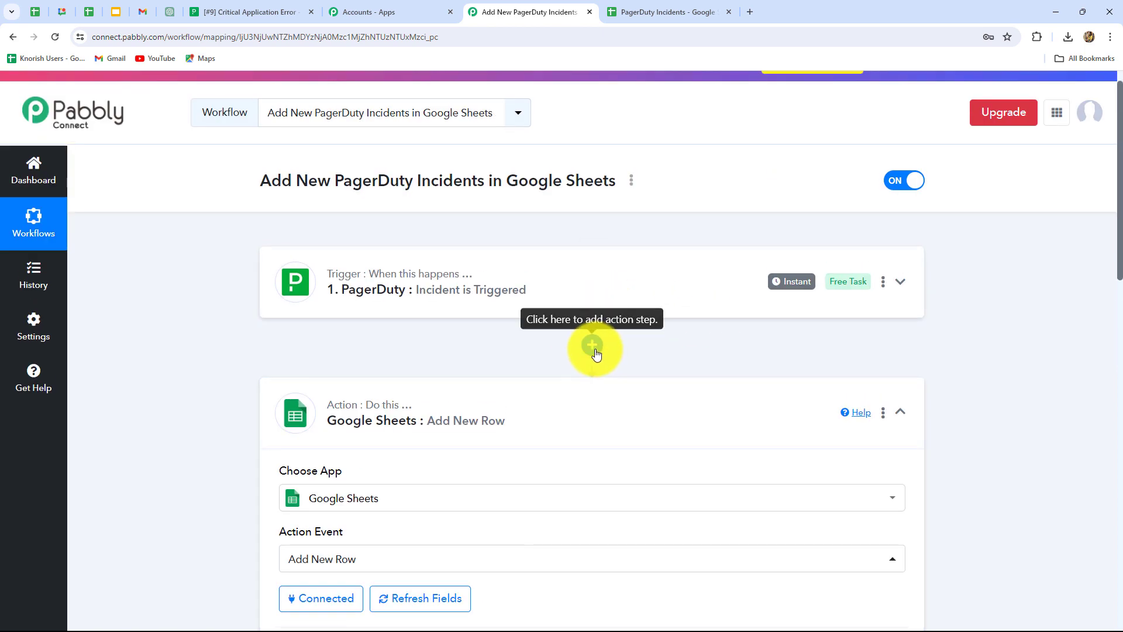
Add a Date/Time Formatter step after the trigger using Format Date Only, and connect it
click(591, 348)
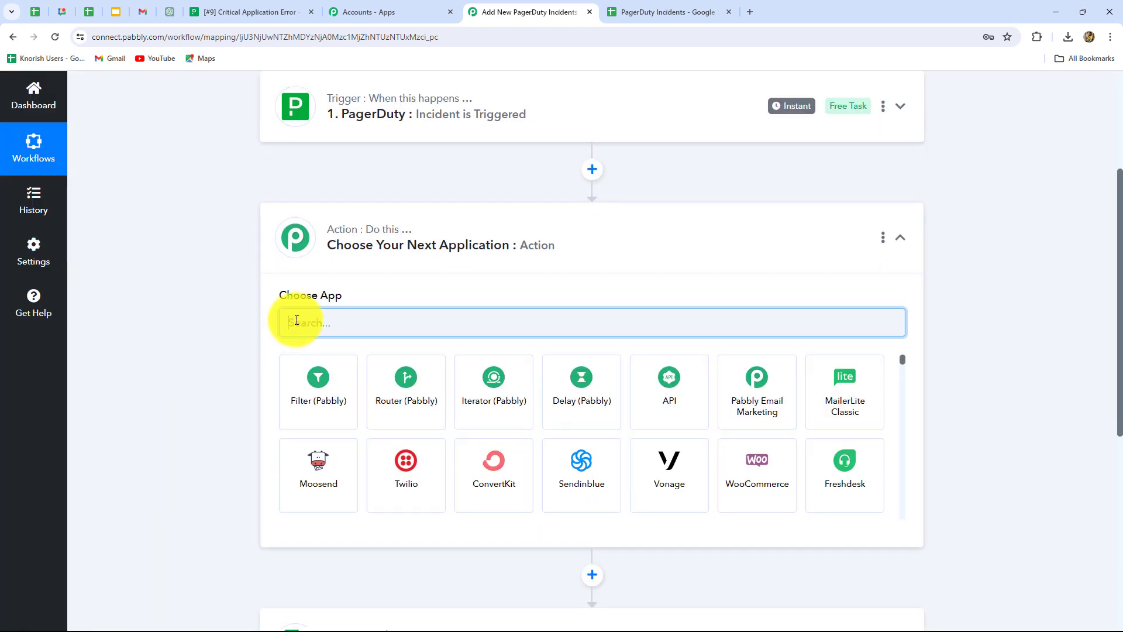
text(Date)
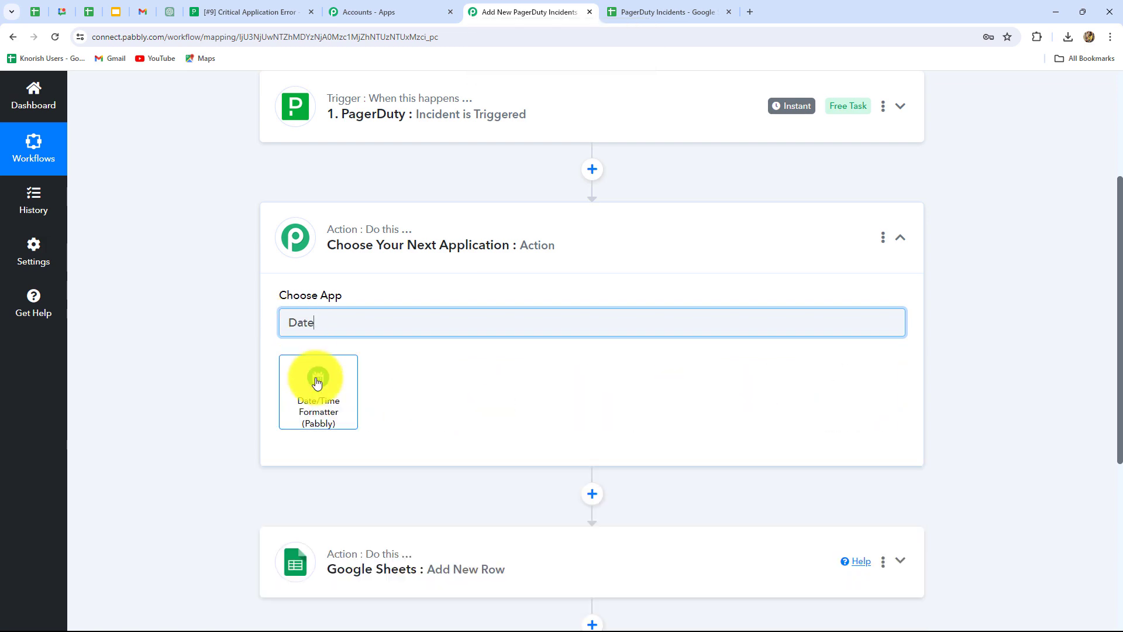
click(317, 382)
click(318, 384)
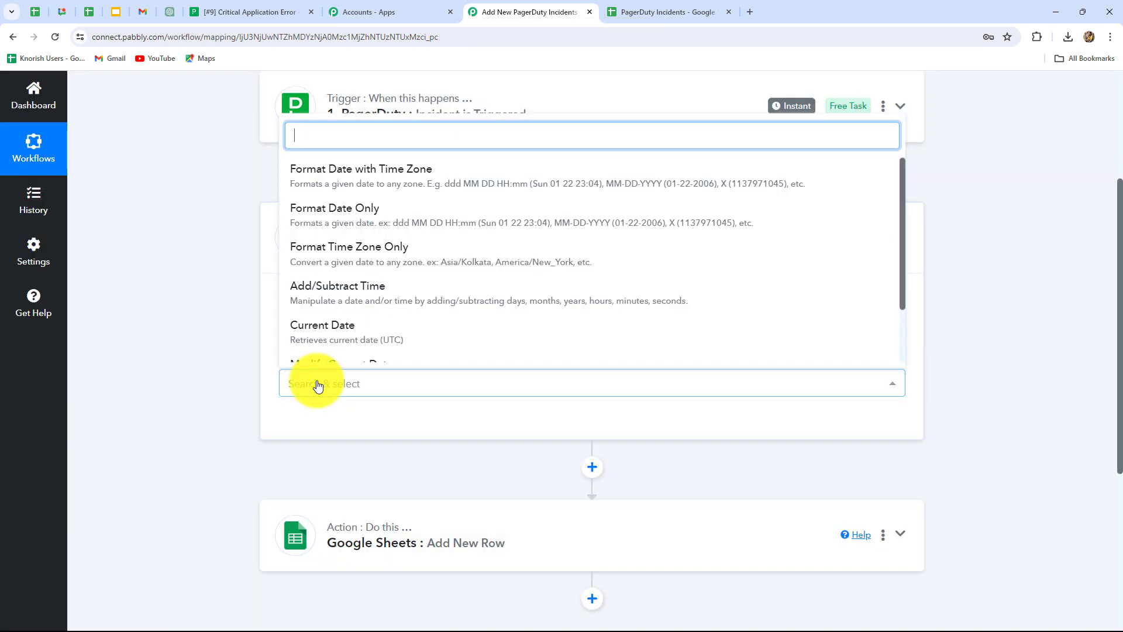
click(342, 216)
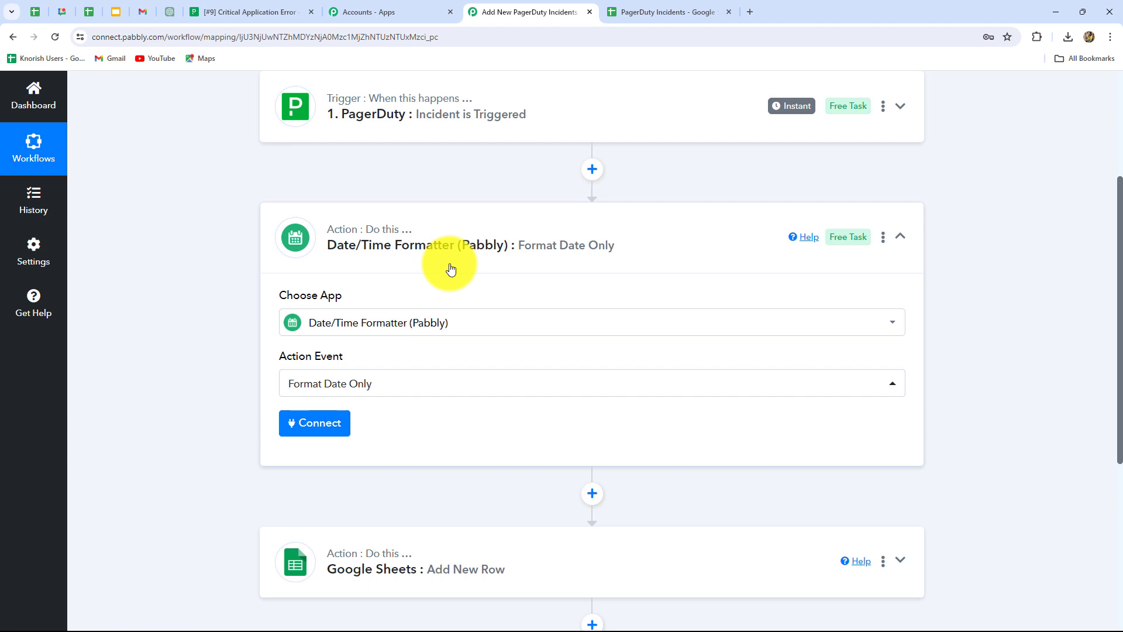
click(331, 425)
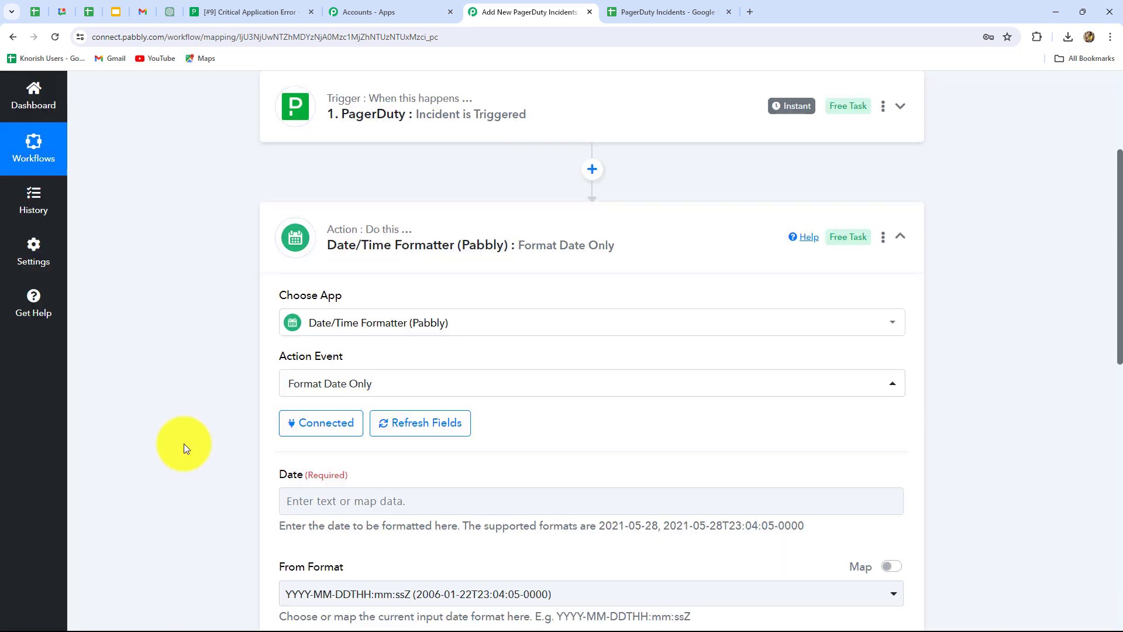
Map the incident's Event Occurred At into the formatter's date input
scroll(184, 445, down, 1)
click(409, 477)
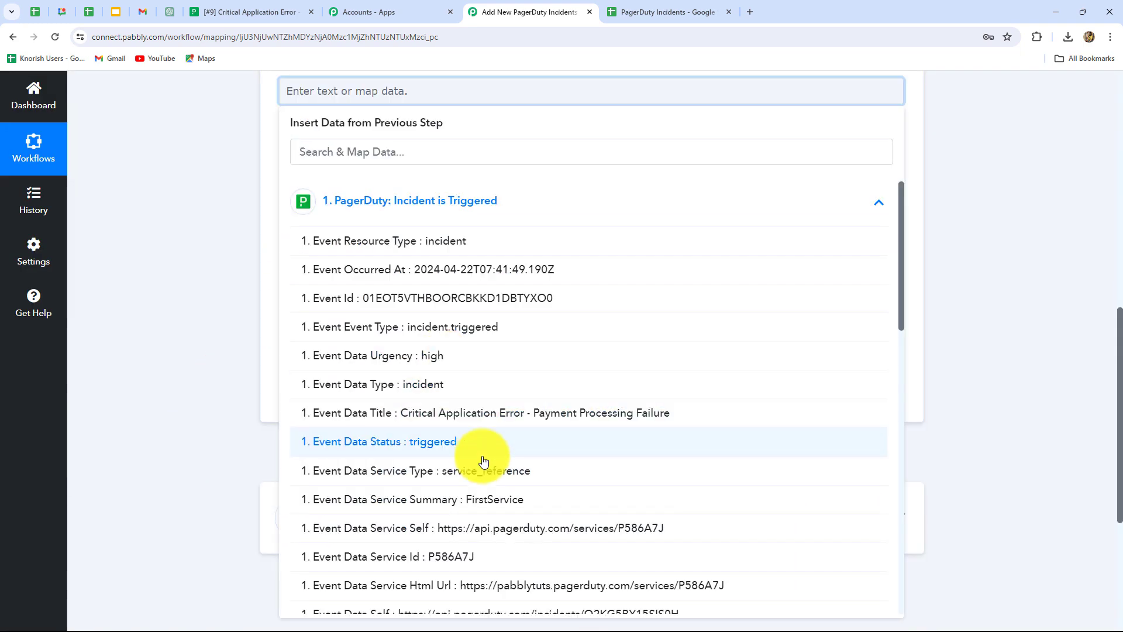
scroll(500, 498, down, 4)
scroll(500, 495, up, 4)
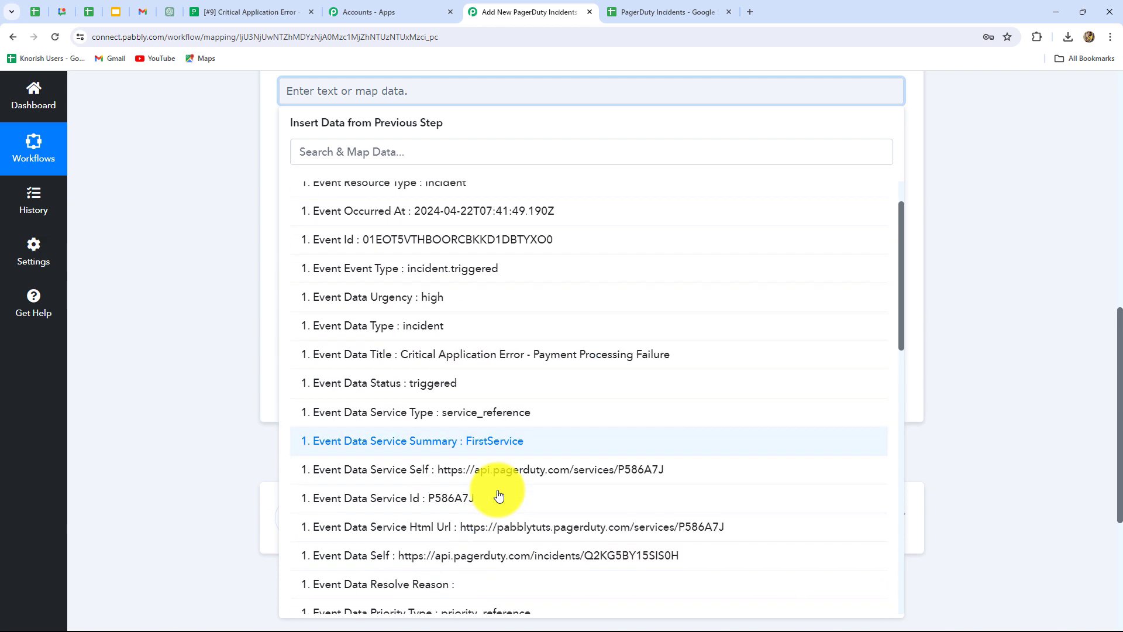
click(474, 269)
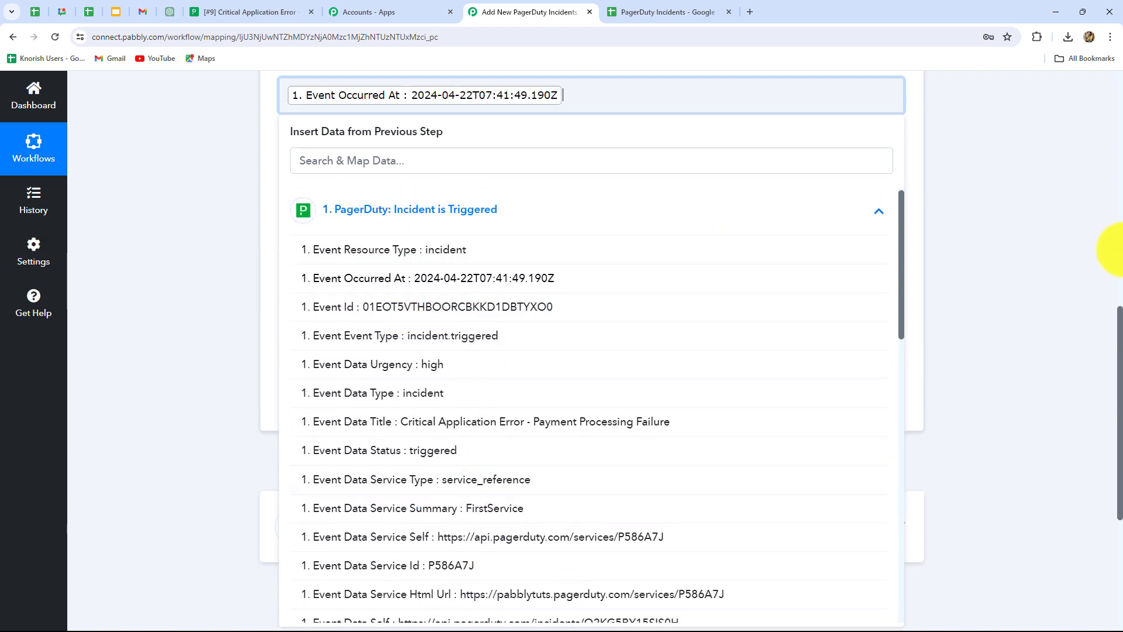
click(1094, 248)
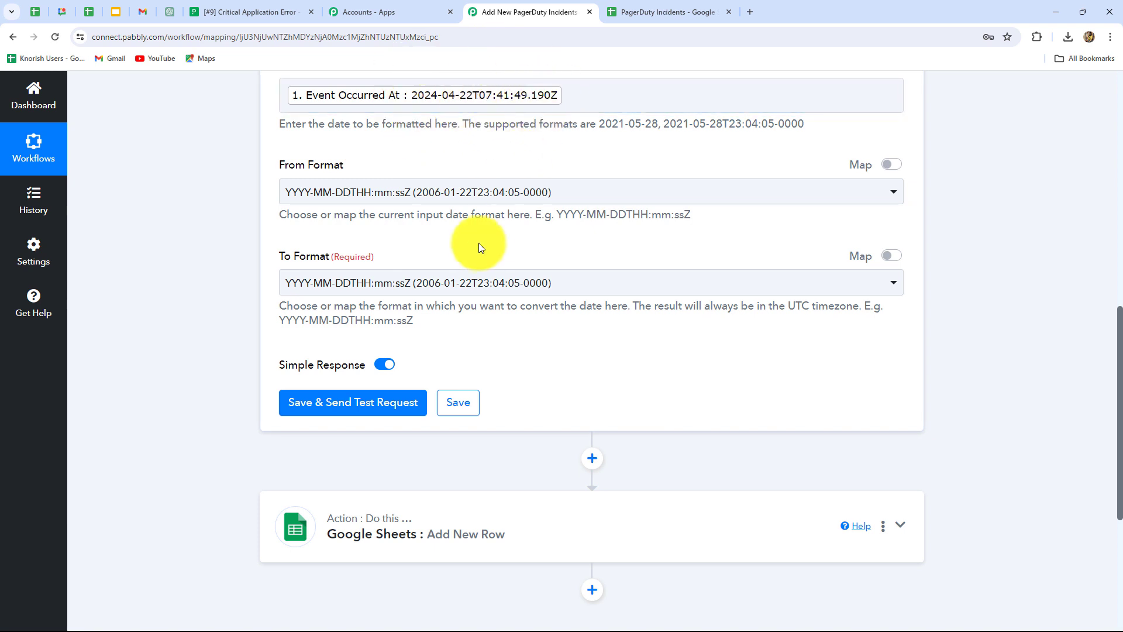
Keep the input format, set output to DD-MM-YYYY, and test it, getting 22-04-2024
click(468, 199)
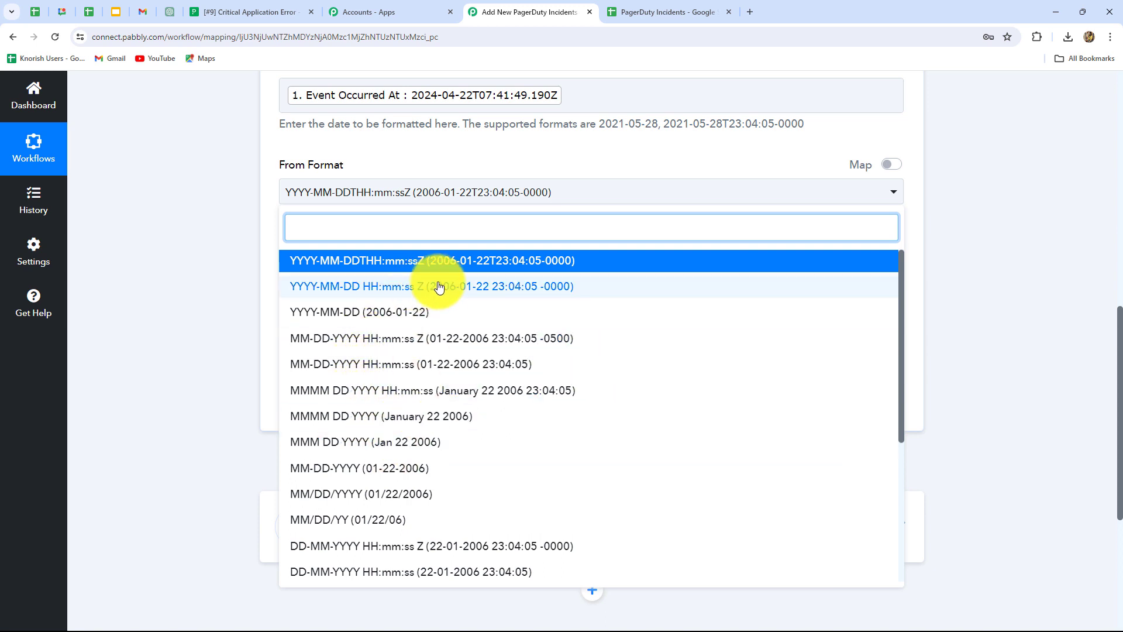
click(393, 261)
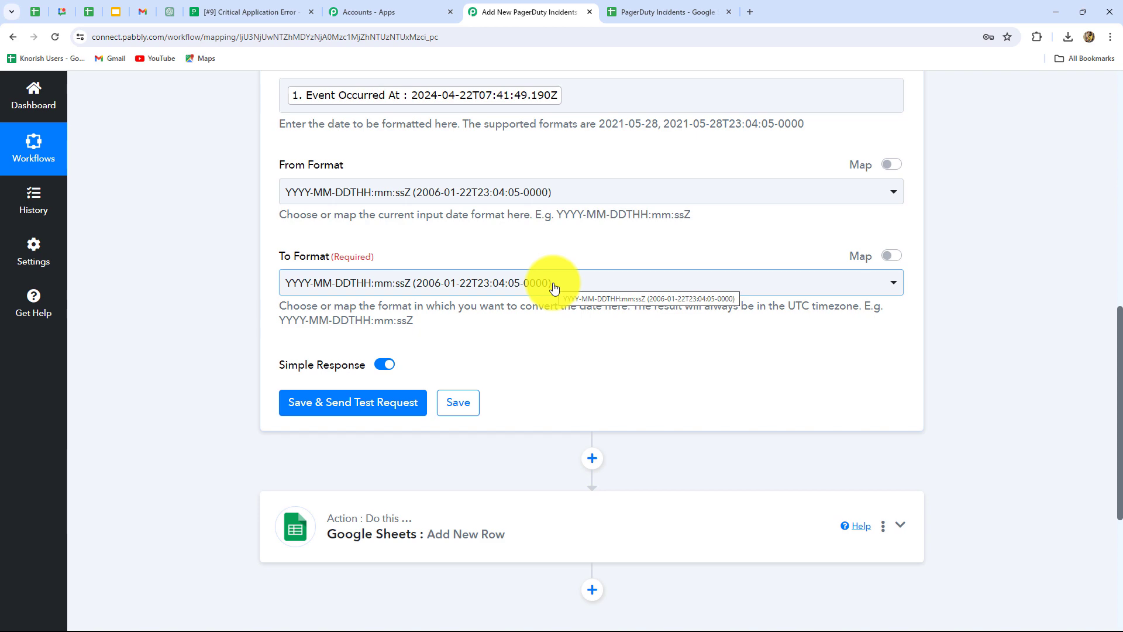
scroll(554, 287, down, 3)
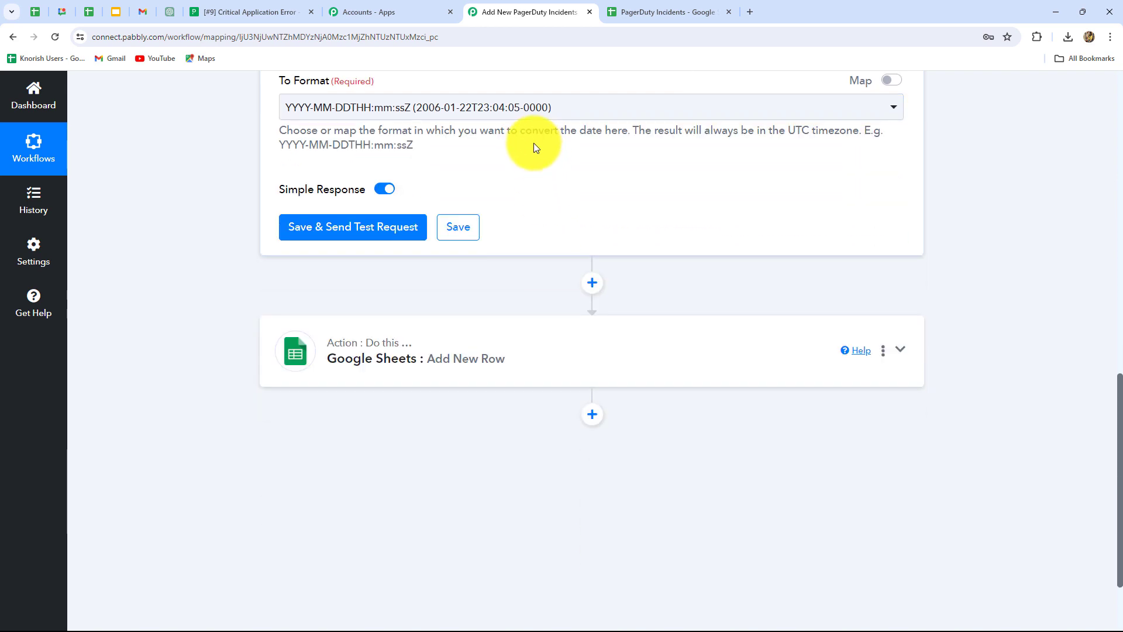
scroll(532, 146, up, 2)
click(520, 224)
scroll(491, 388, down, 5)
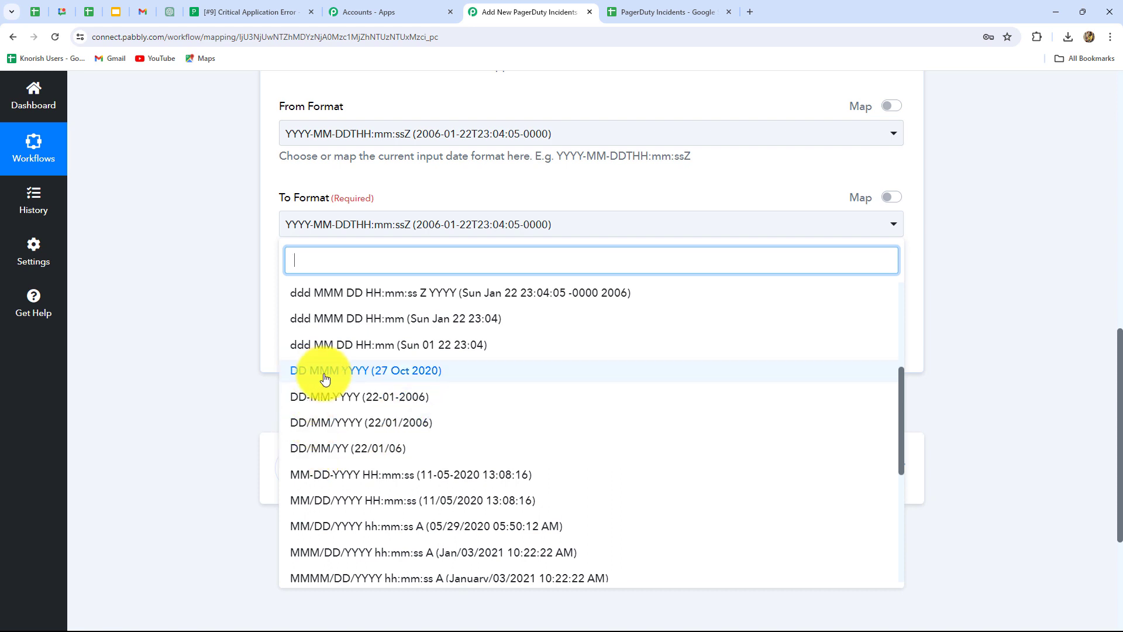
click(325, 397)
click(357, 342)
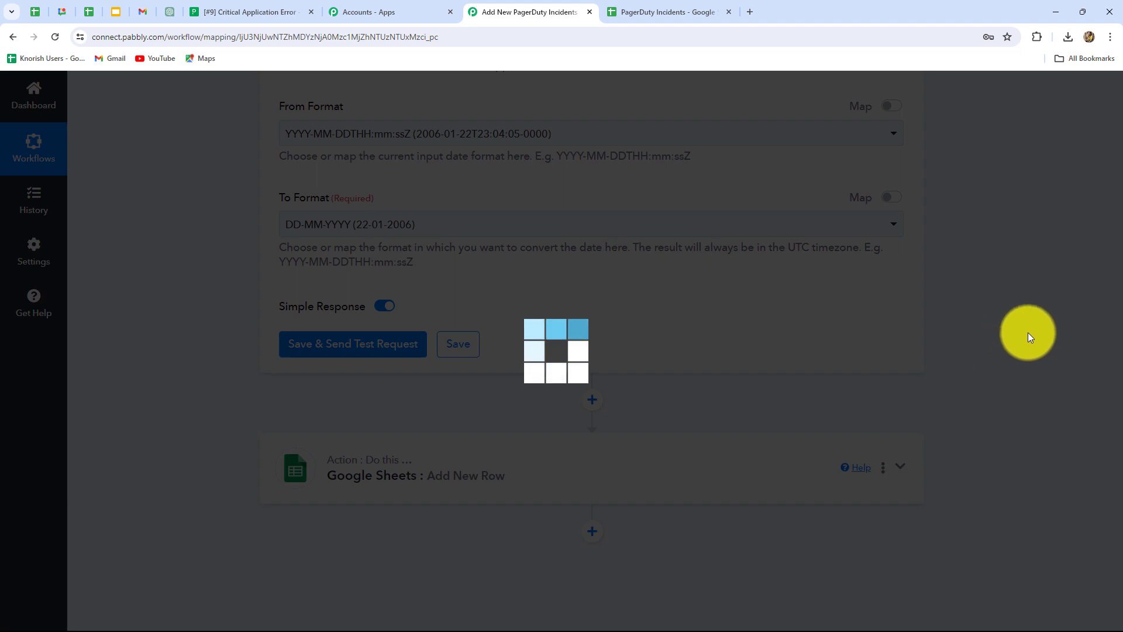
scroll(1035, 332, down, 3)
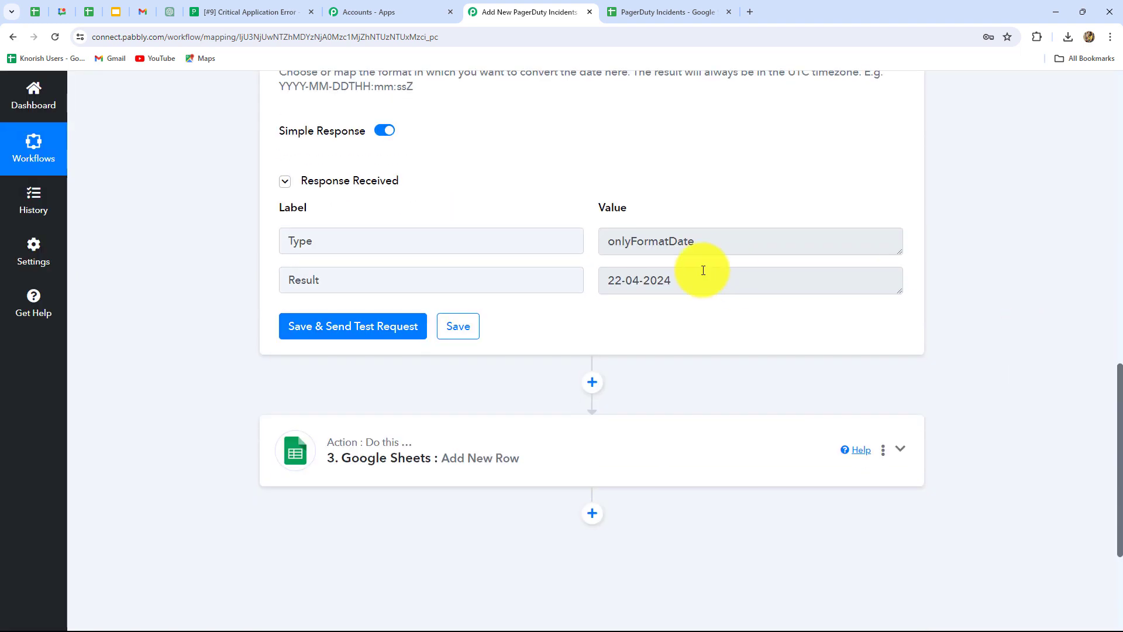
drag(703, 270, 571, 283)
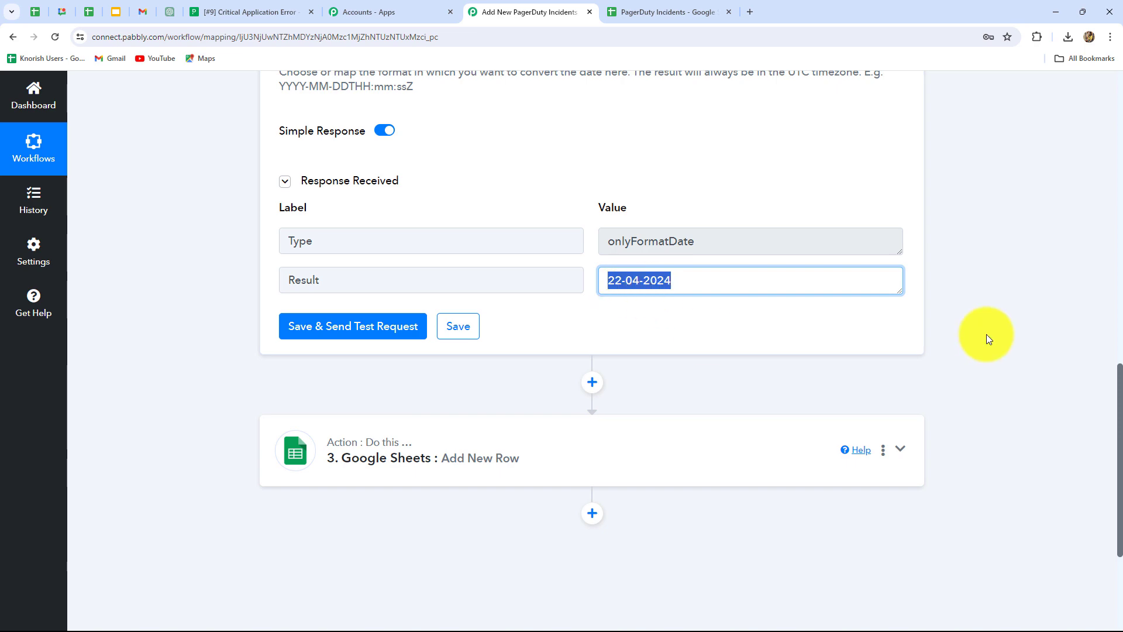
scroll(986, 335, down, 4)
Map the Date/Time Formatter's Result (22-04-2024) into the Google Sheets Date field
click(634, 271)
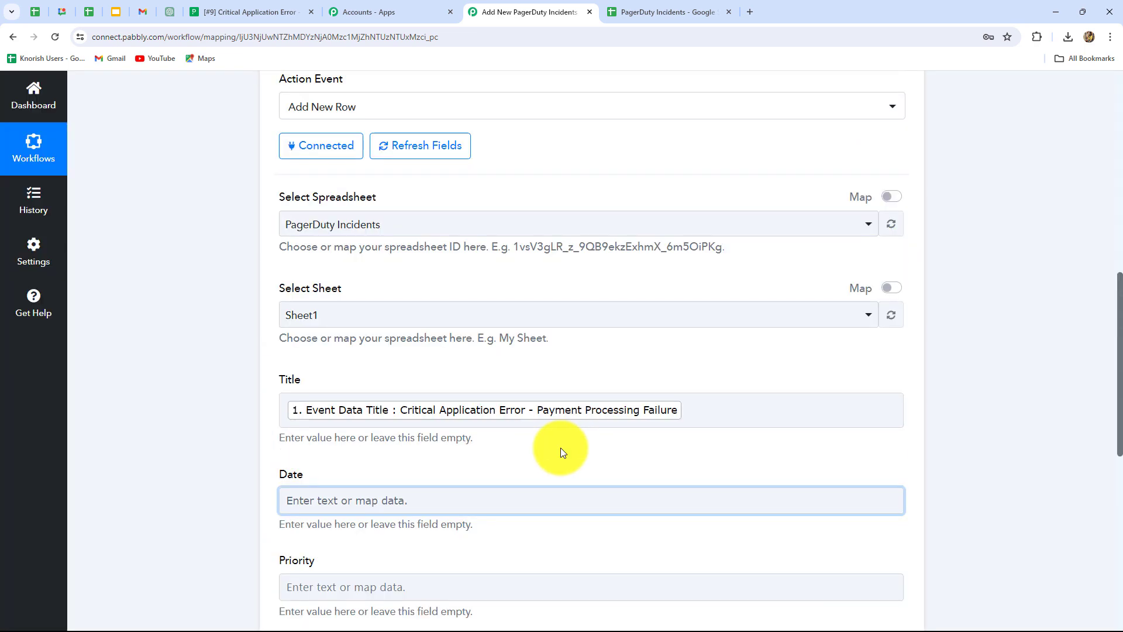
scroll(560, 447, down, 6)
scroll(560, 448, down, 4)
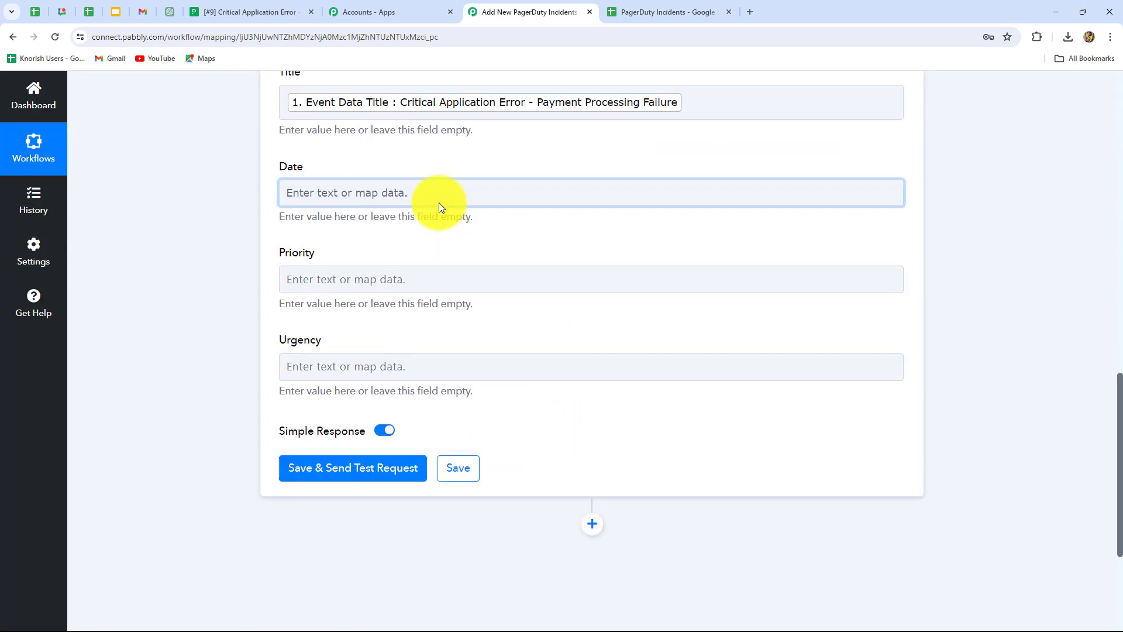
click(439, 202)
click(456, 348)
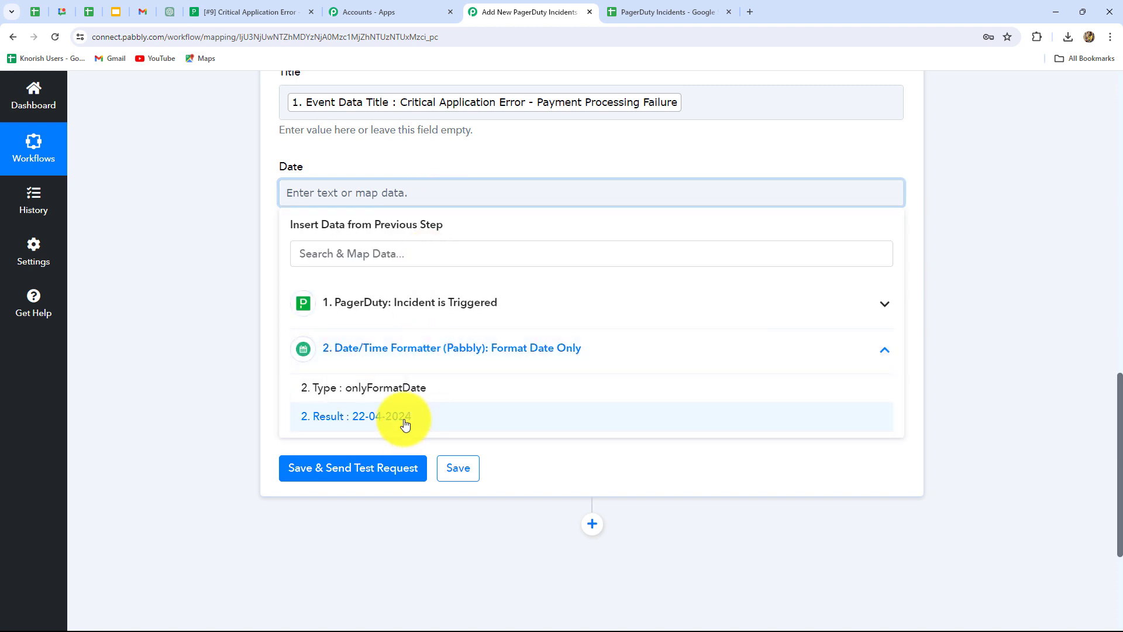
click(405, 424)
scroll(396, 293, down, 3)
Map Event Data Priority Summary (P1) into the Priority field
click(379, 121)
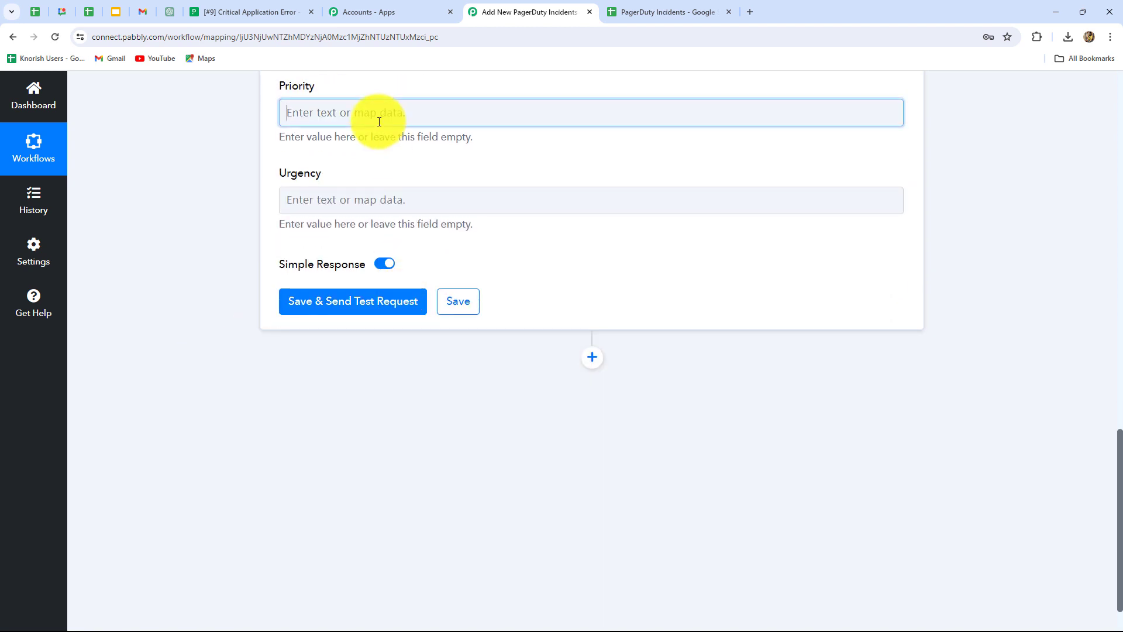
click(376, 240)
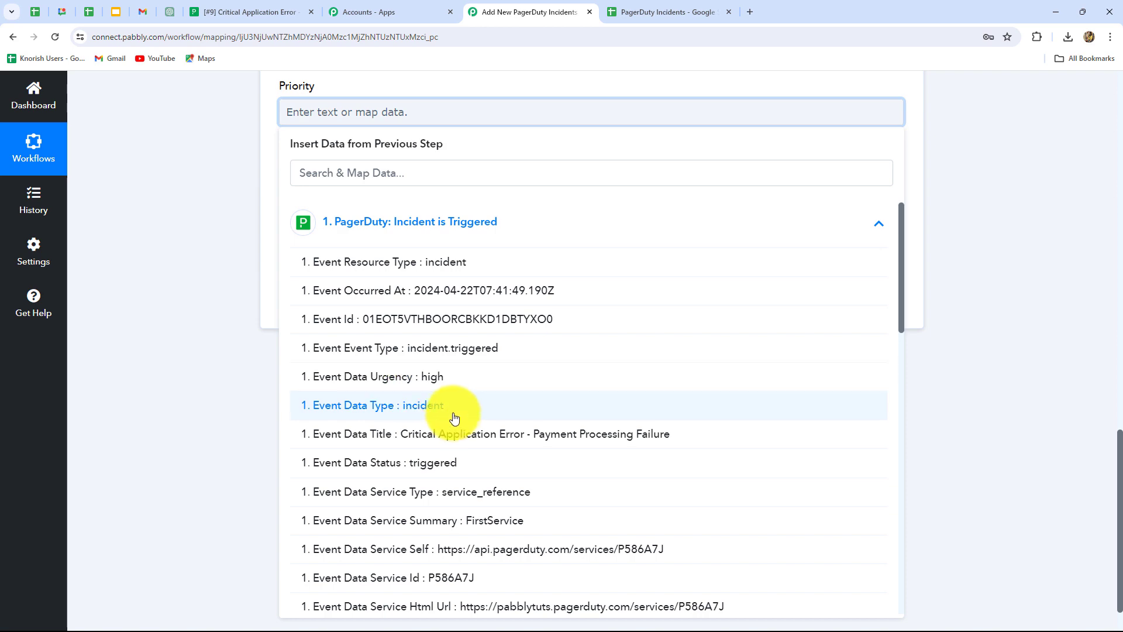
scroll(463, 469, down, 5)
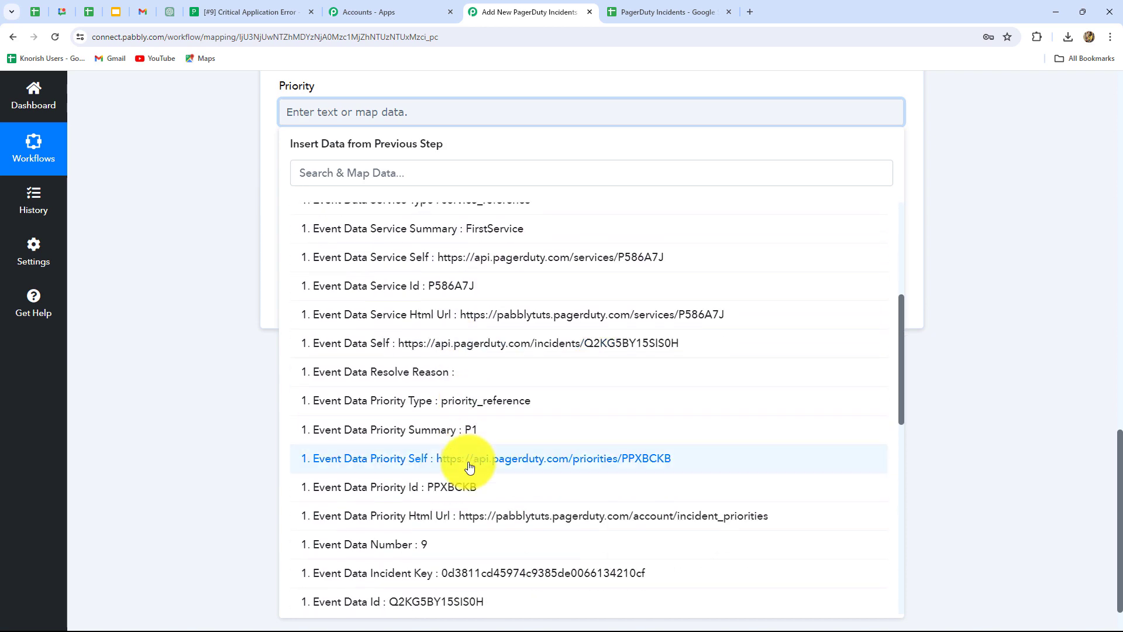
click(469, 429)
click(990, 350)
Map Event Data Urgency (high) into the Urgency field
click(433, 208)
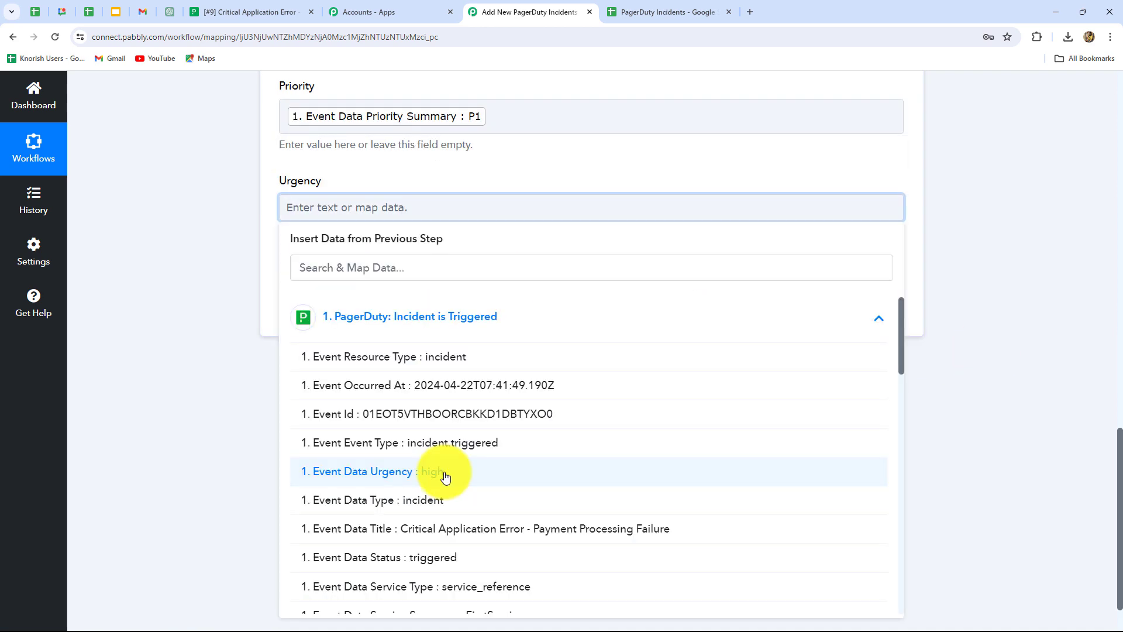
click(507, 462)
click(963, 396)
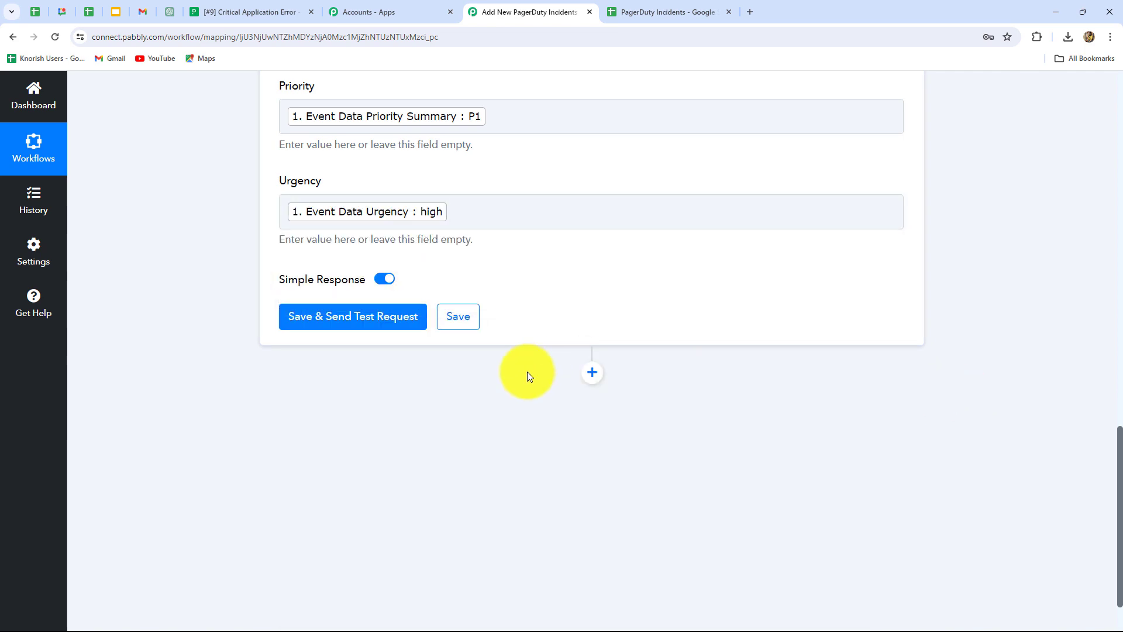
scroll(484, 412, up, 8)
scroll(485, 412, down, 11)
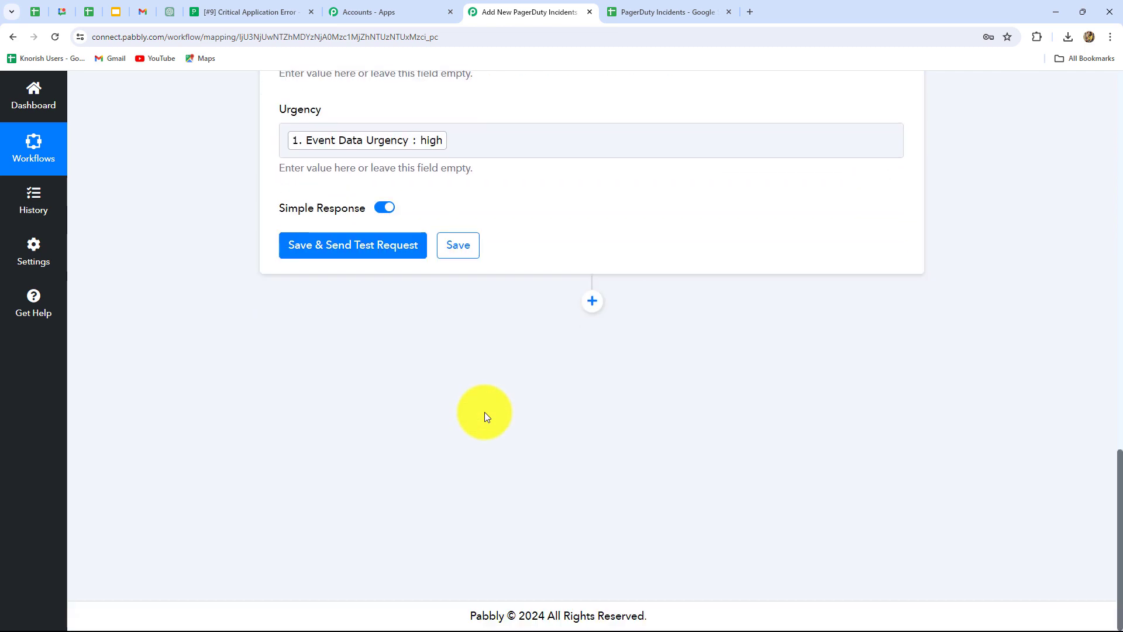
scroll(484, 412, up, 5)
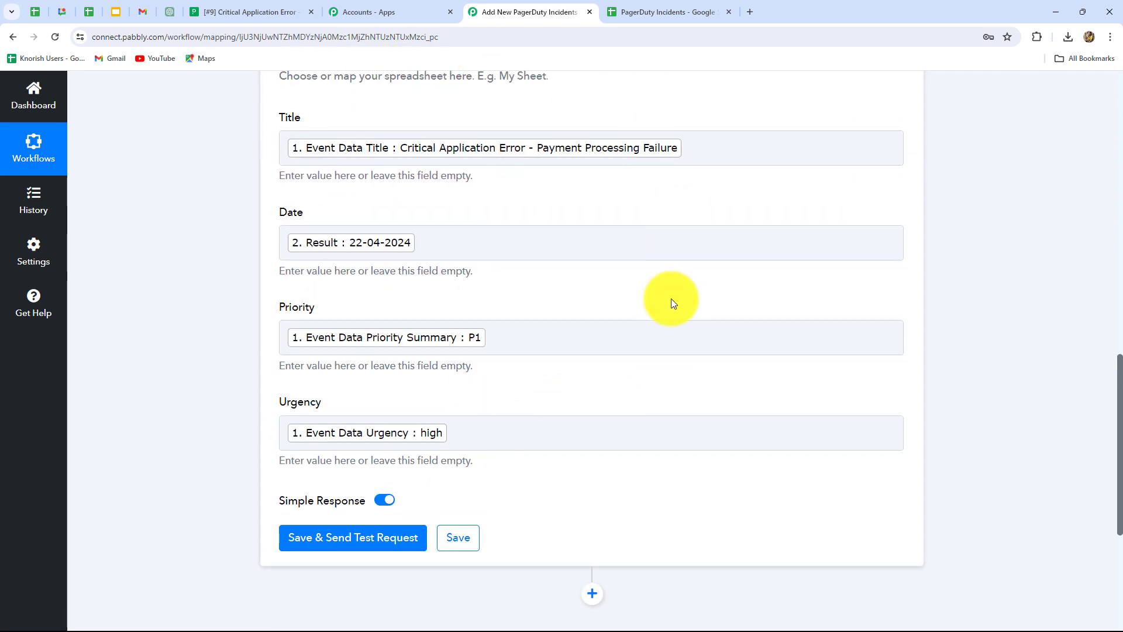
scroll(686, 266, down, 5)
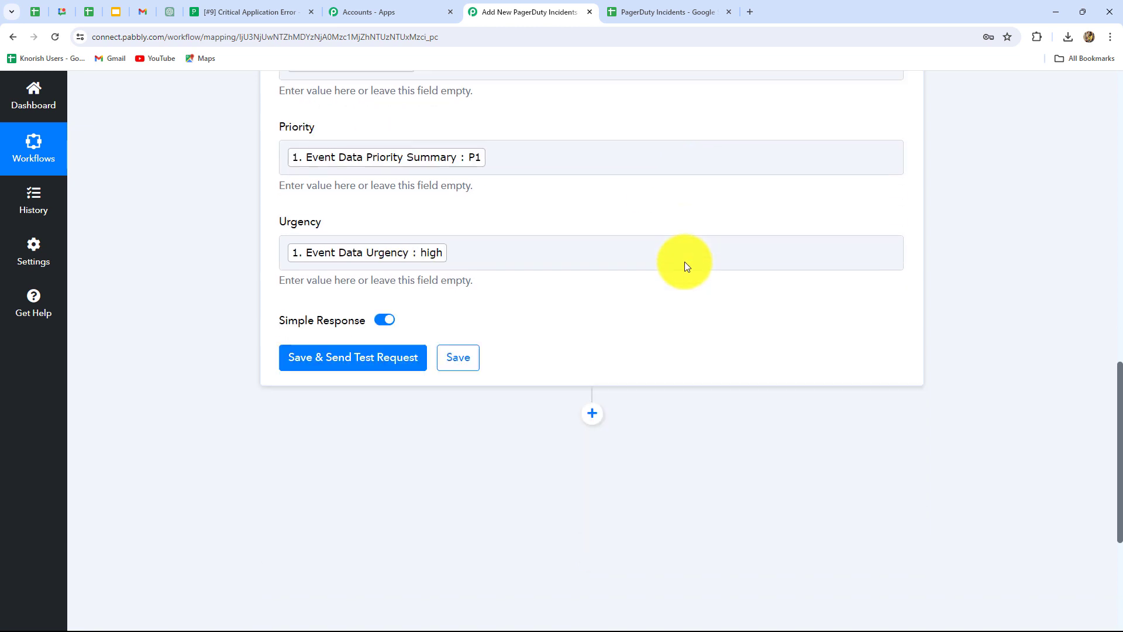
Send a test row and confirm the sheet shows the incident title, 22-04-2024, P1 and high
click(346, 248)
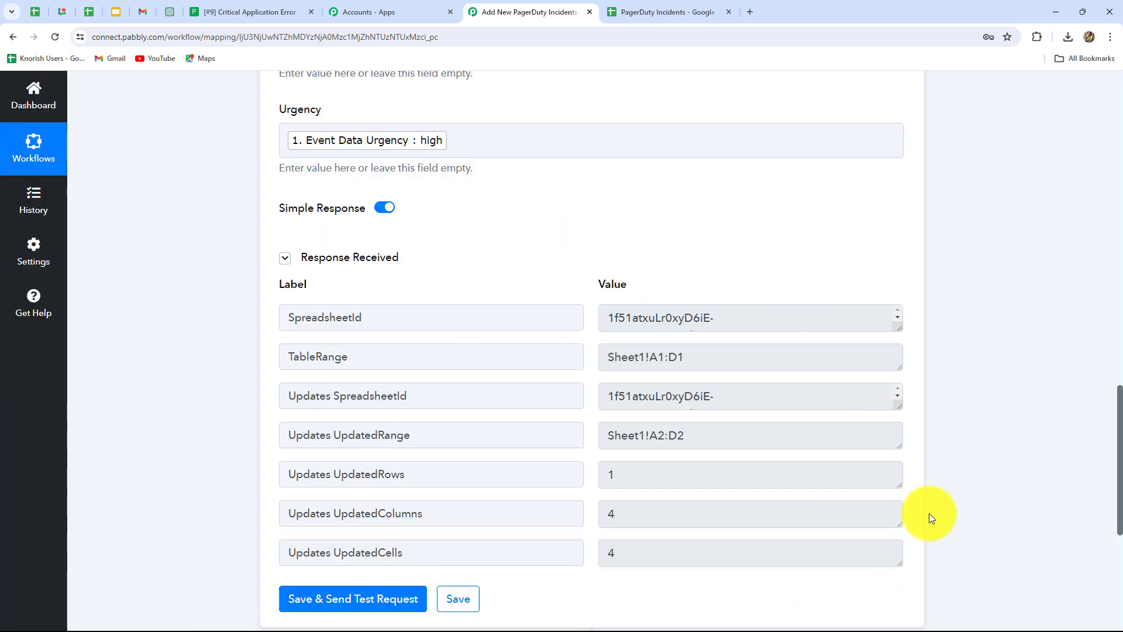
click(666, 12)
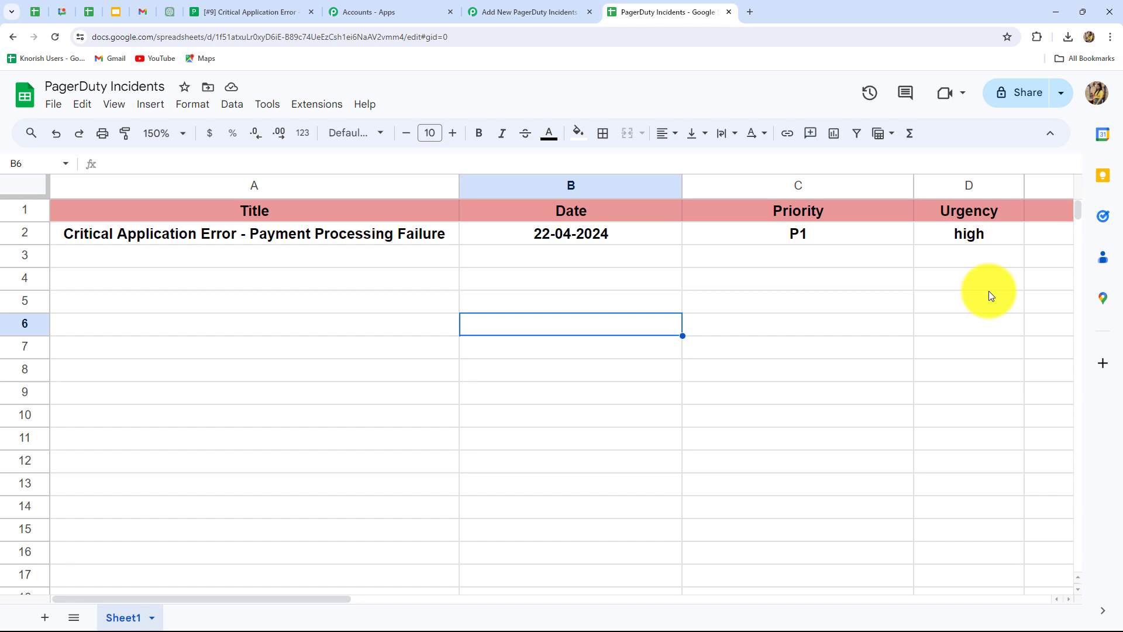
Go back to PagerDuty's incident #9 page and open the Incidents list
click(237, 11)
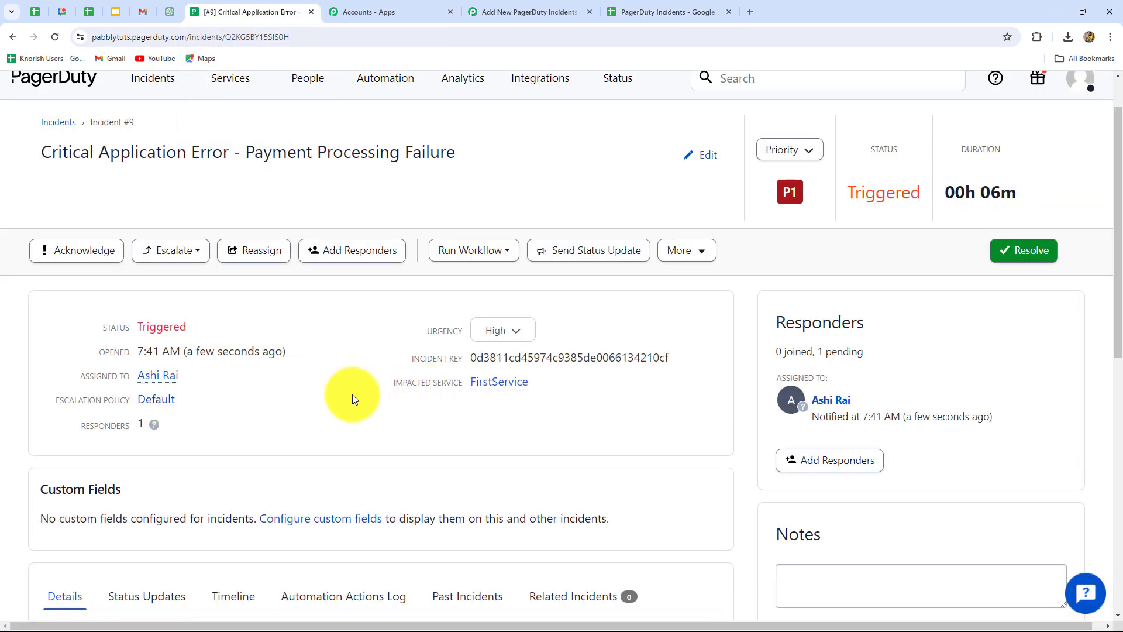
scroll(352, 394, up, 1)
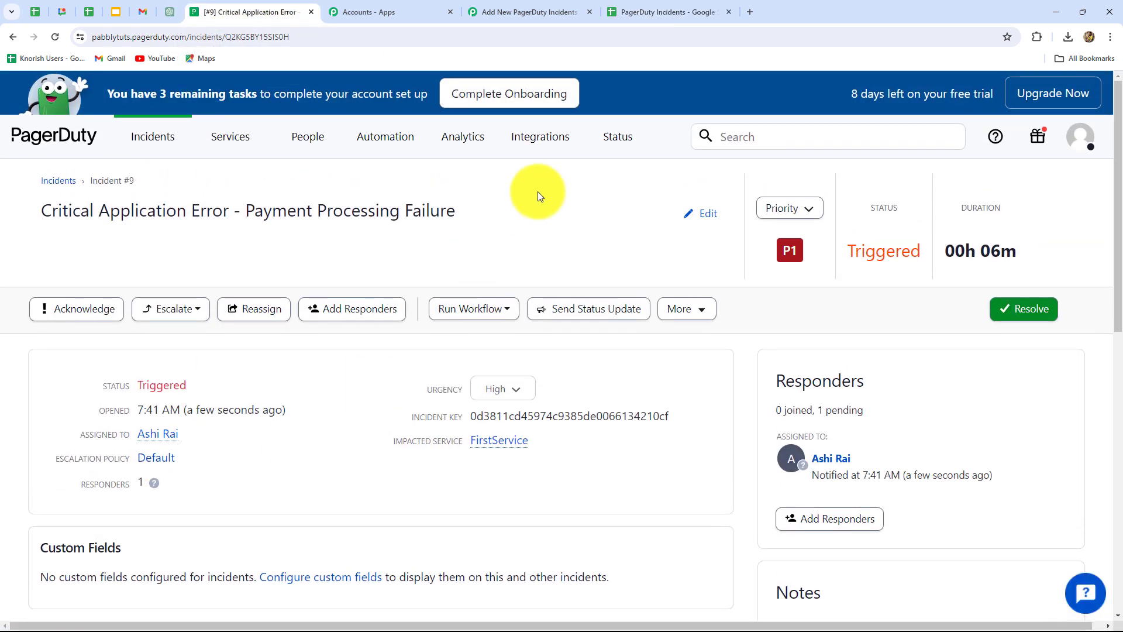
click(151, 143)
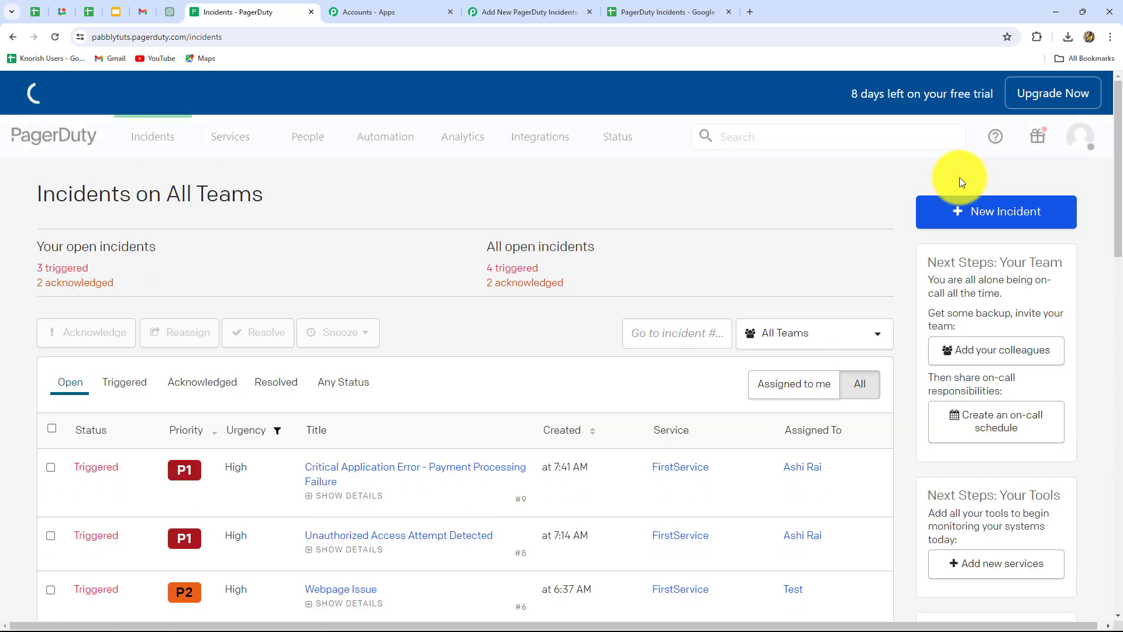
Start a new incident on FirstService with Default assignee and paste in the title 'Data Breach - Unauthorized Access to Personal Information'
click(1026, 222)
click(421, 192)
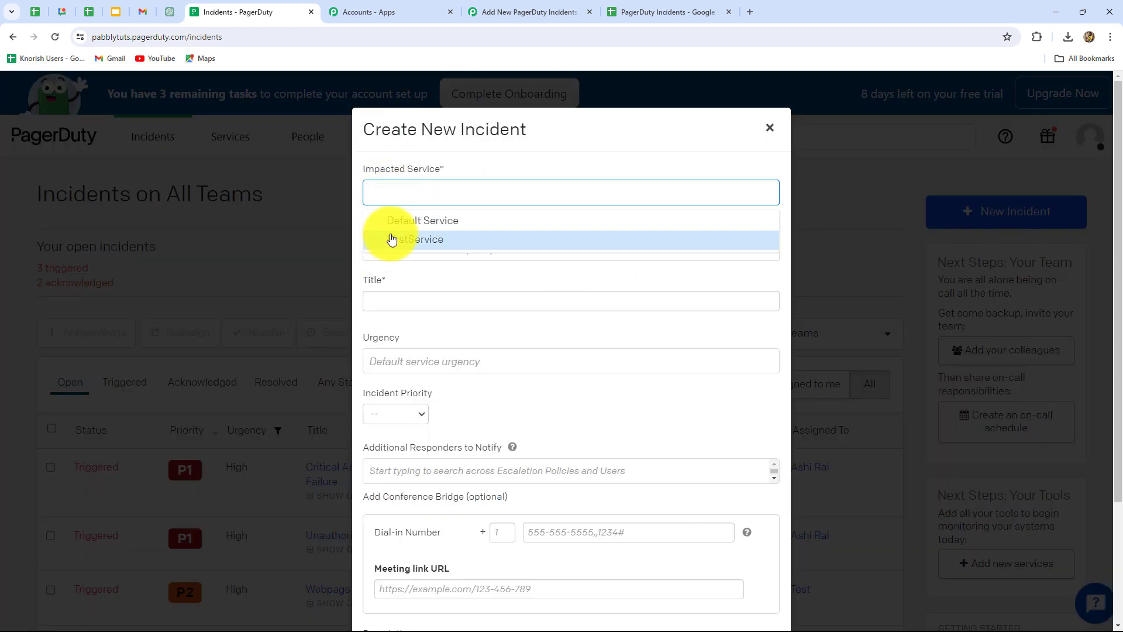
click(392, 240)
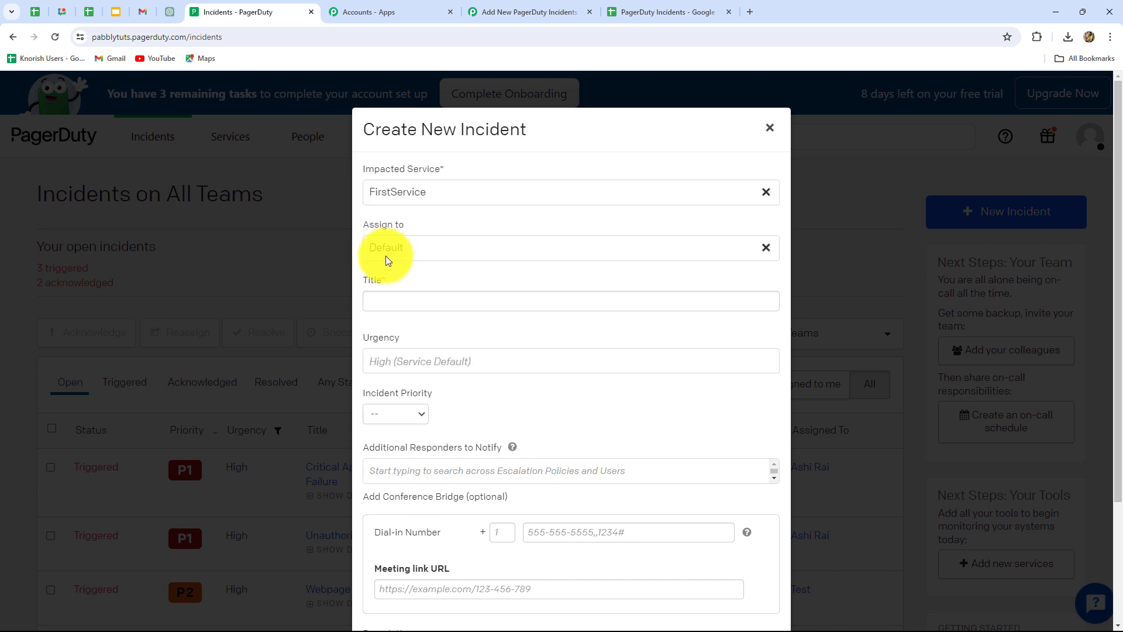
click(376, 246)
click(467, 250)
click(386, 303)
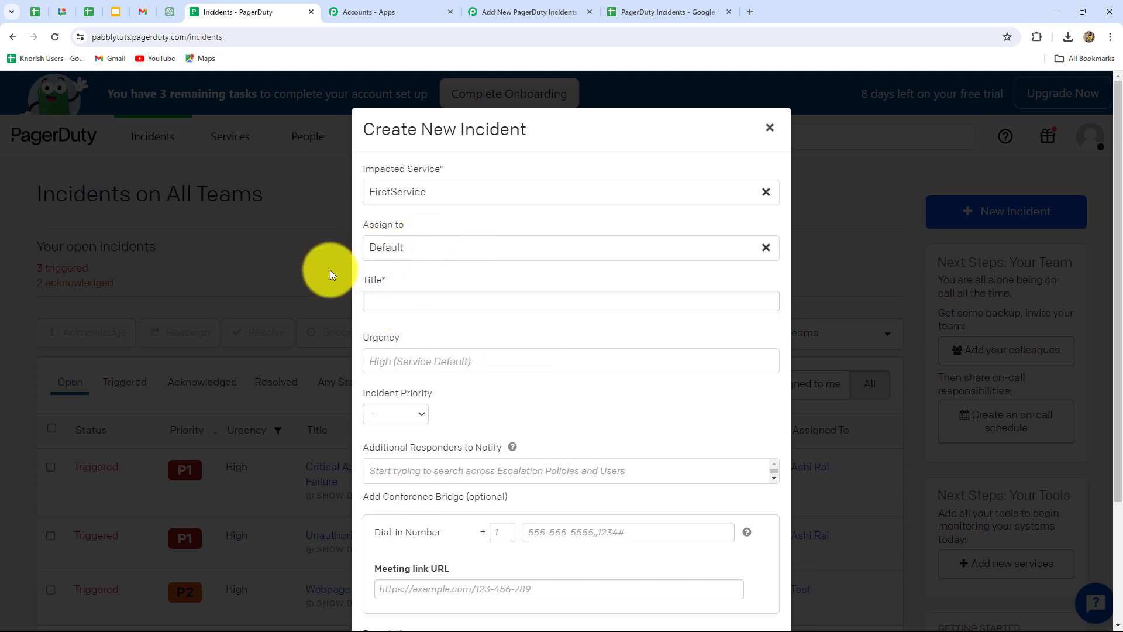
text(Data Breach - Unauthorized Access to Personal Information)
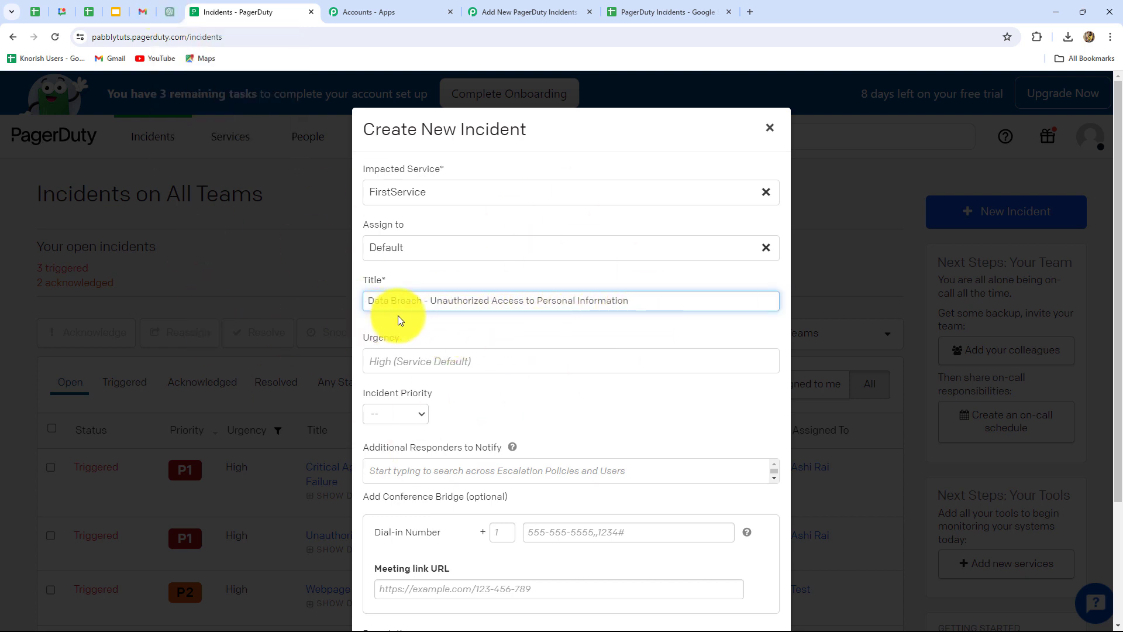
Set the incident's urgency to High and priority to P1
scroll(421, 421, down, 2)
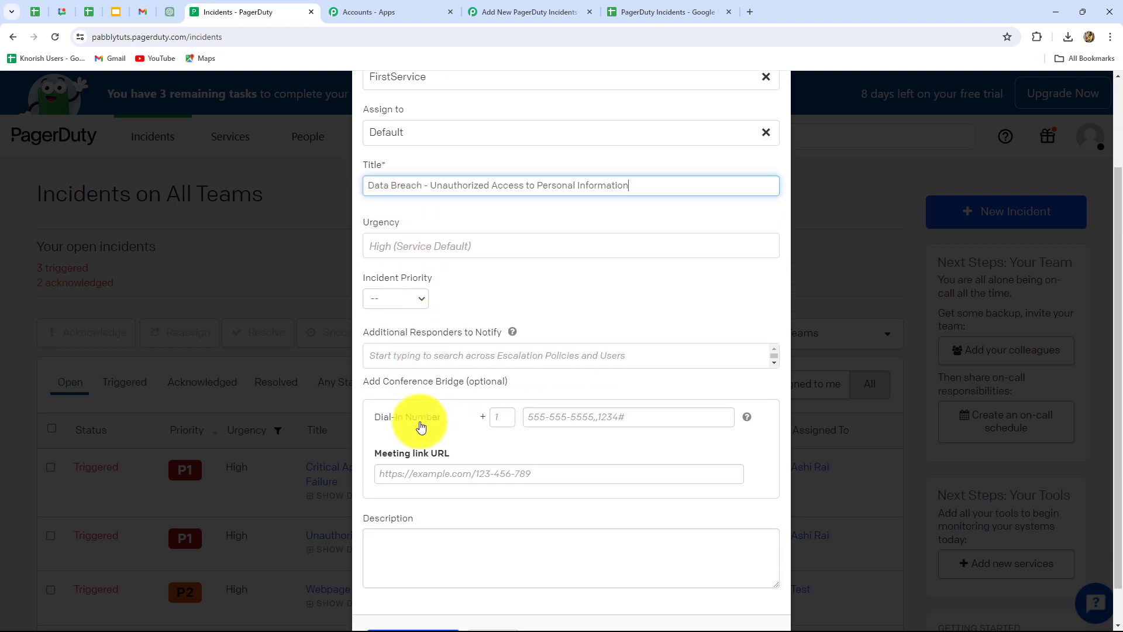
click(440, 242)
click(397, 271)
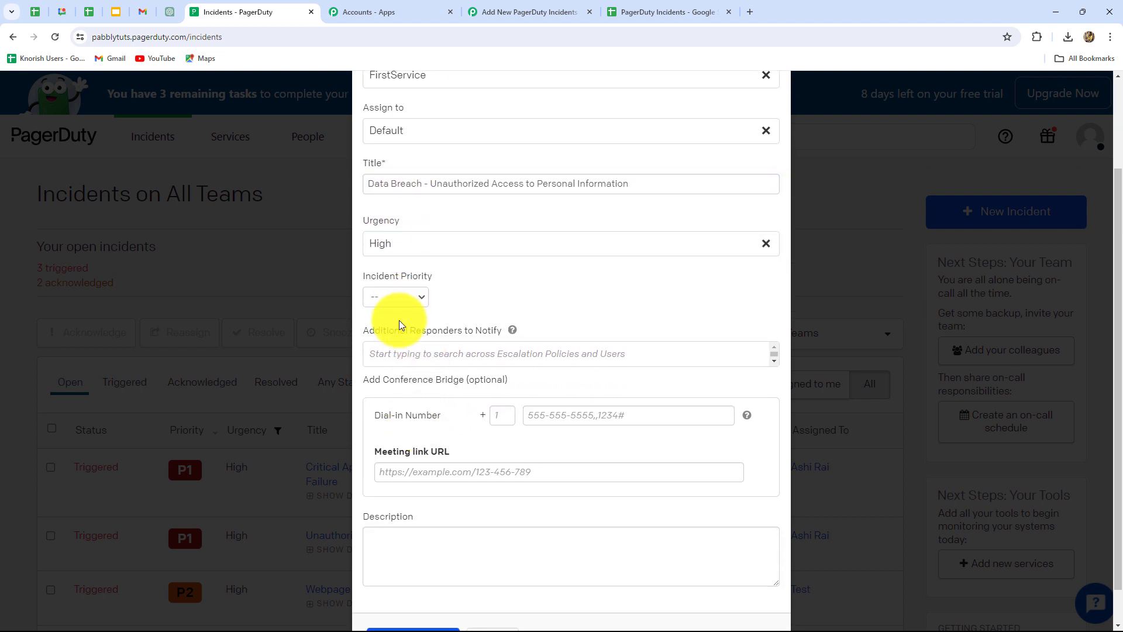
click(396, 298)
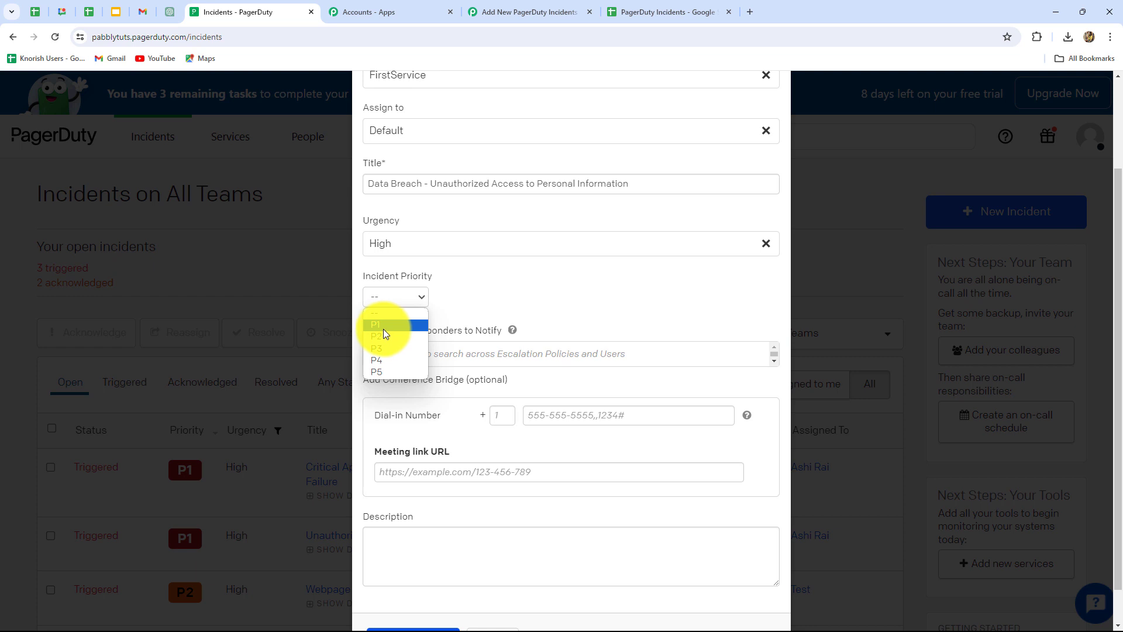
click(383, 326)
Paste in the incident description and create the incident
scroll(409, 421, down, 1)
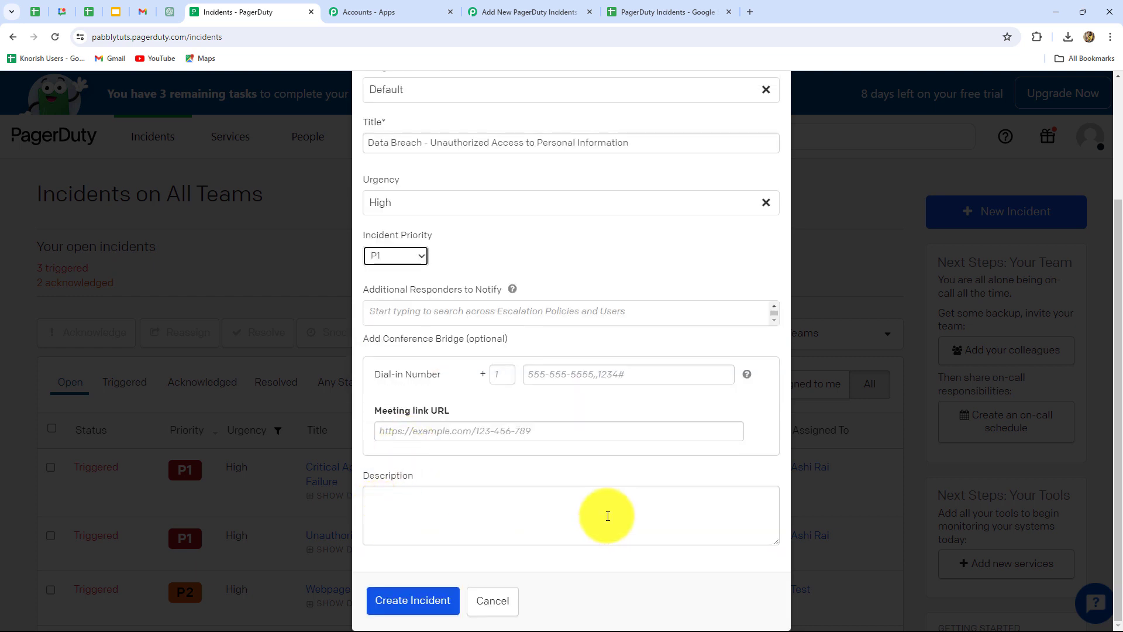
click(436, 502)
text(The company's security monitoring system has detected unauthorized access to a database containing sensitive personal information, including customer names, addresses, and payment card details.)
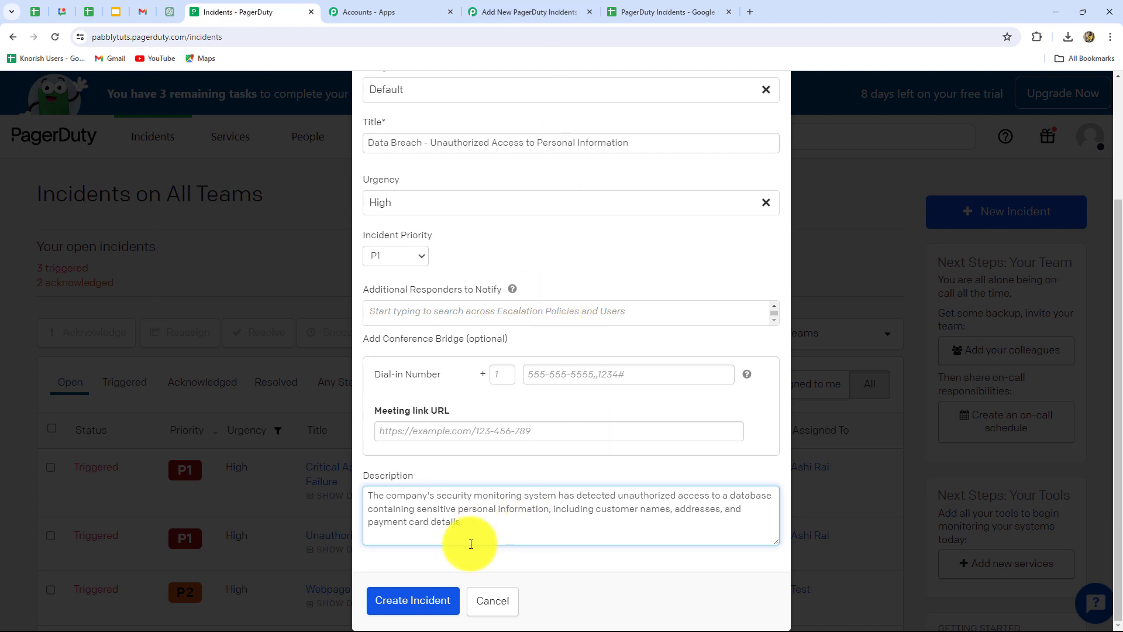
click(429, 601)
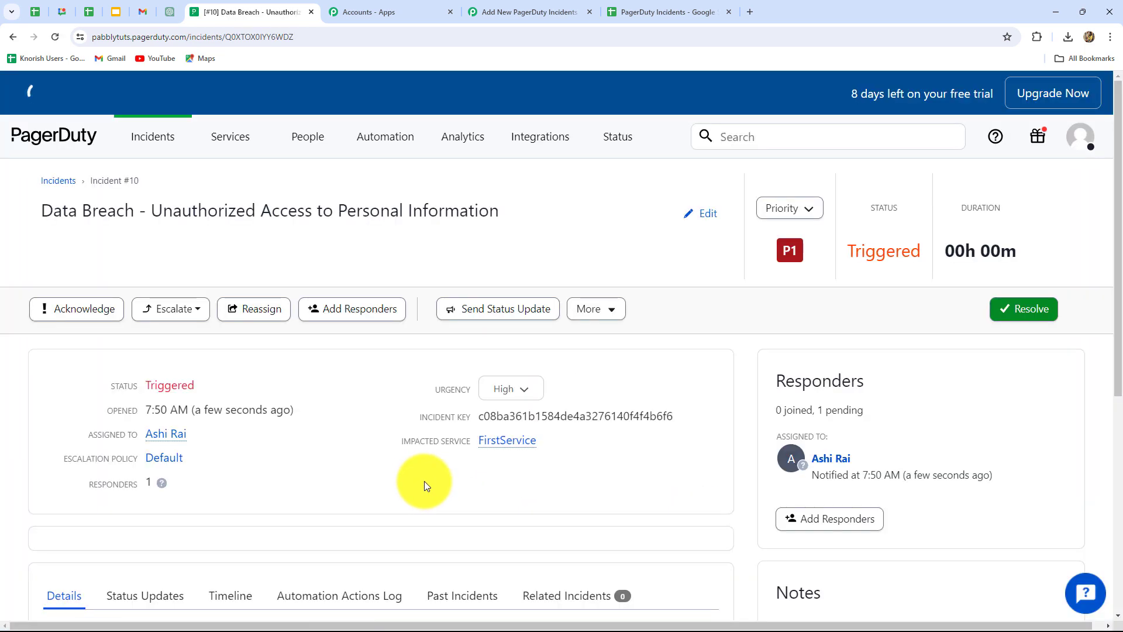
scroll(428, 480, down, 7)
scroll(428, 480, up, 6)
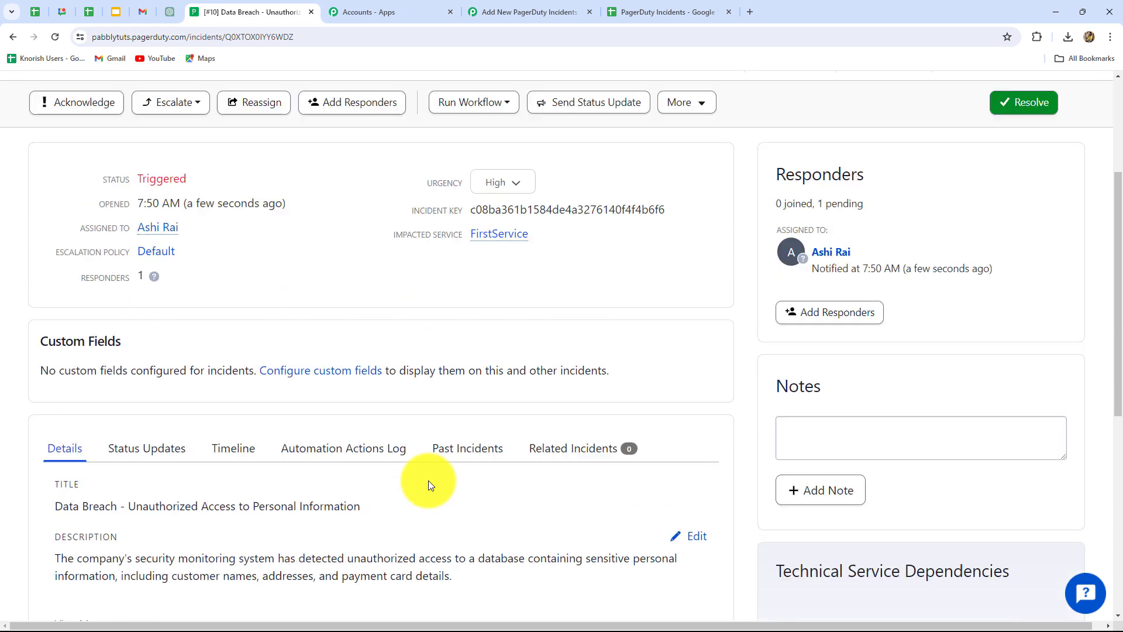
Widen column A in the incidents sheet so the Data Breach title fits, then return to Pabbly
click(661, 13)
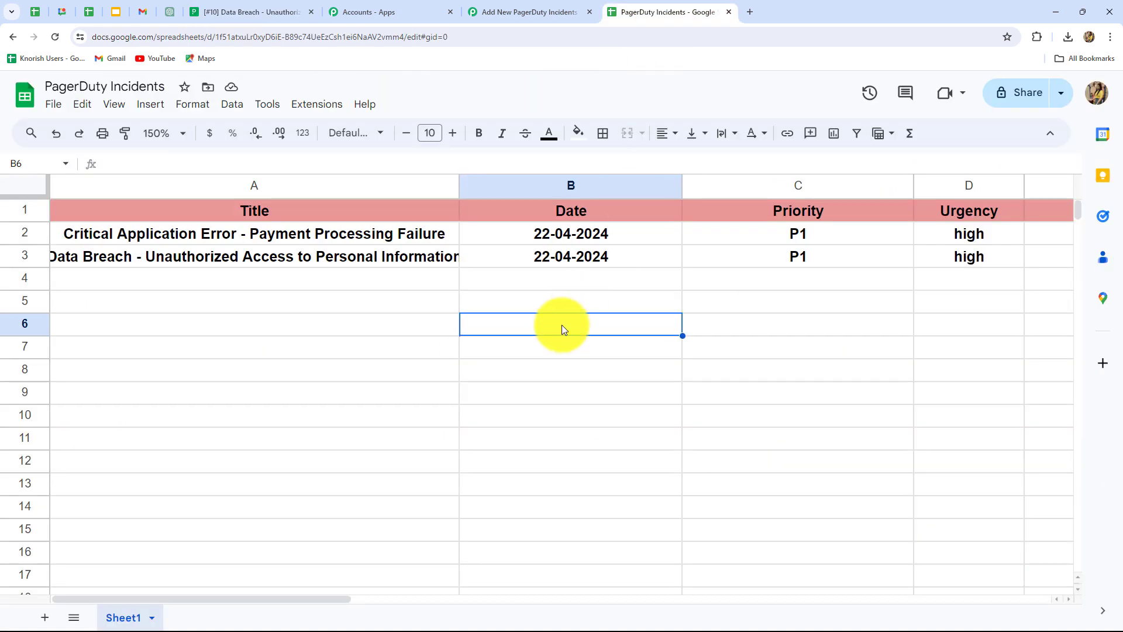
drag(459, 186, 494, 186)
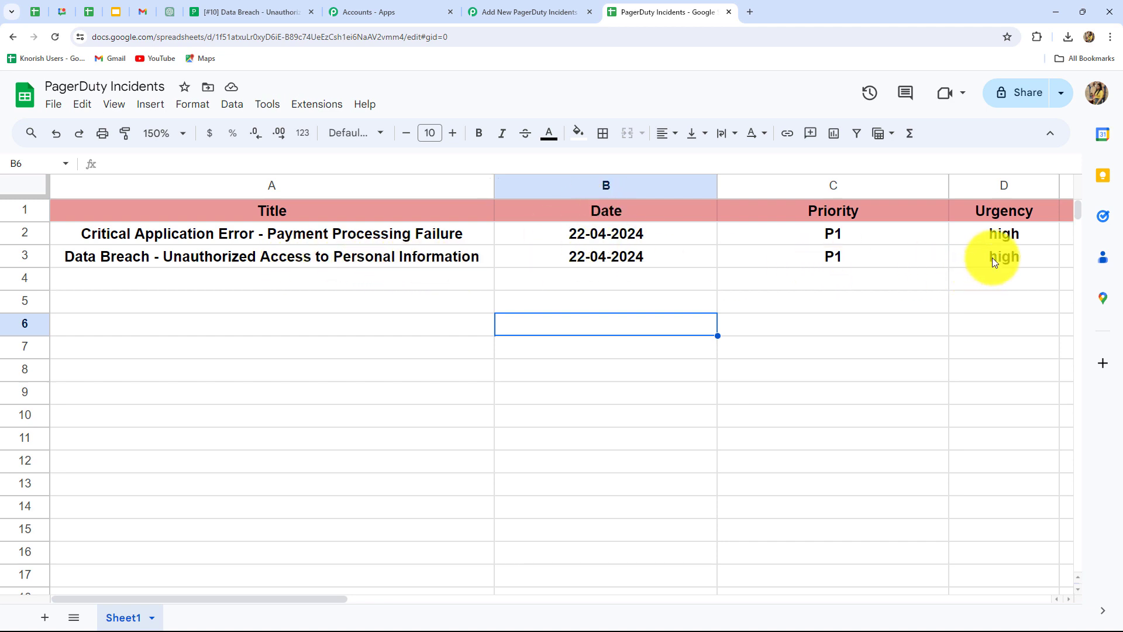
click(492, 5)
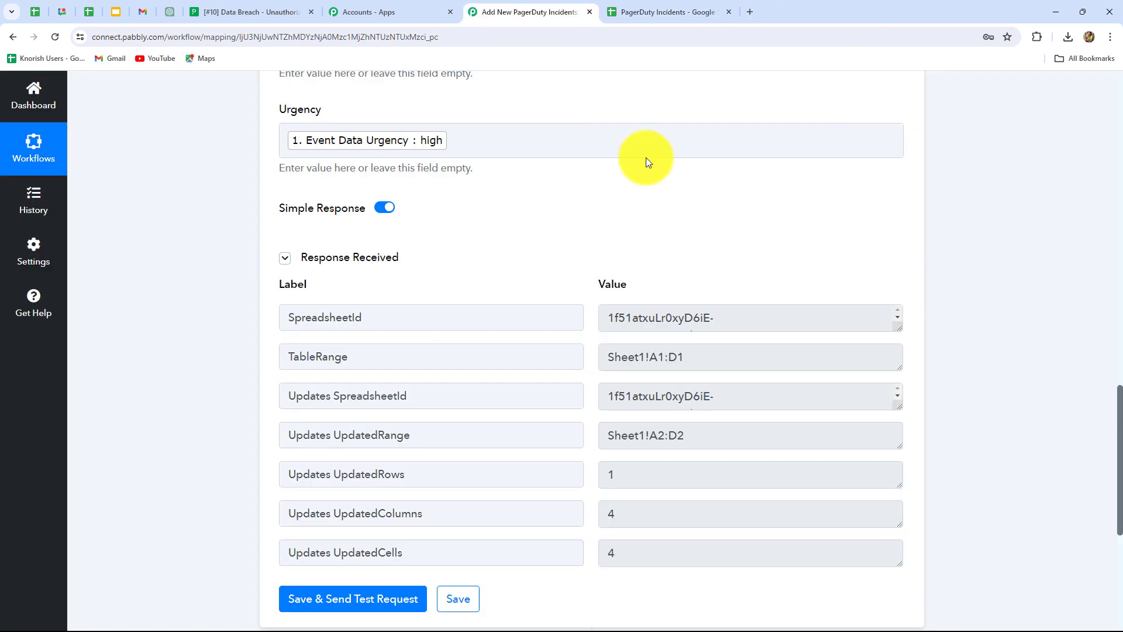
Collapse the Google Sheets Add New Row step to show the PagerDuty, Date/Time Formatter and Sheets chain
scroll(1107, 428, up, 10)
scroll(972, 366, up, 3)
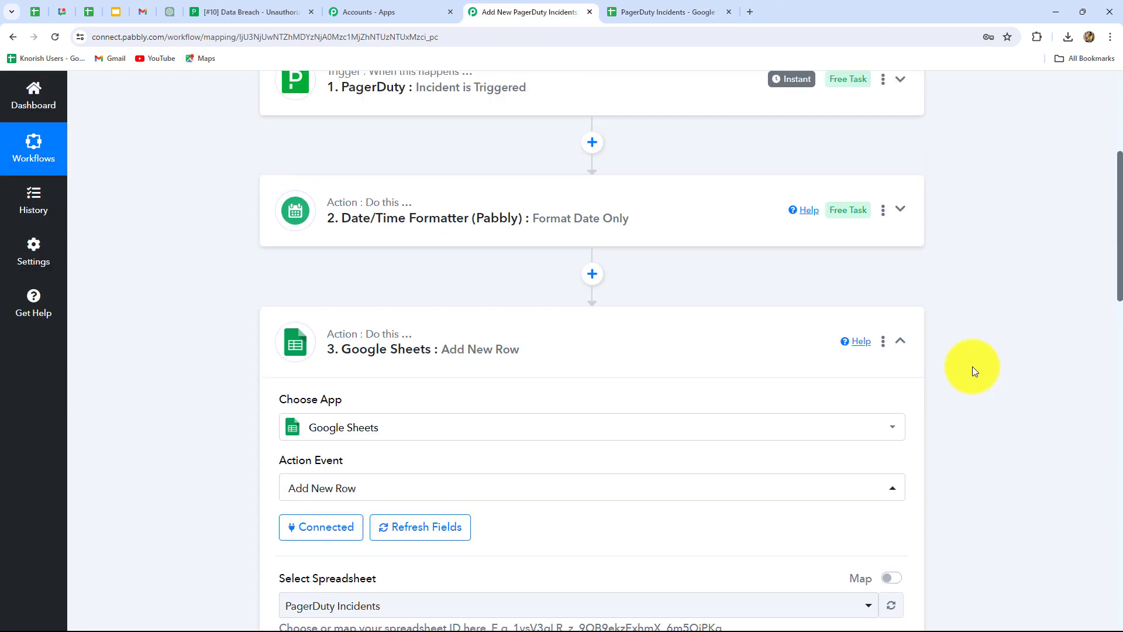
click(899, 344)
scroll(1011, 412, up, 4)
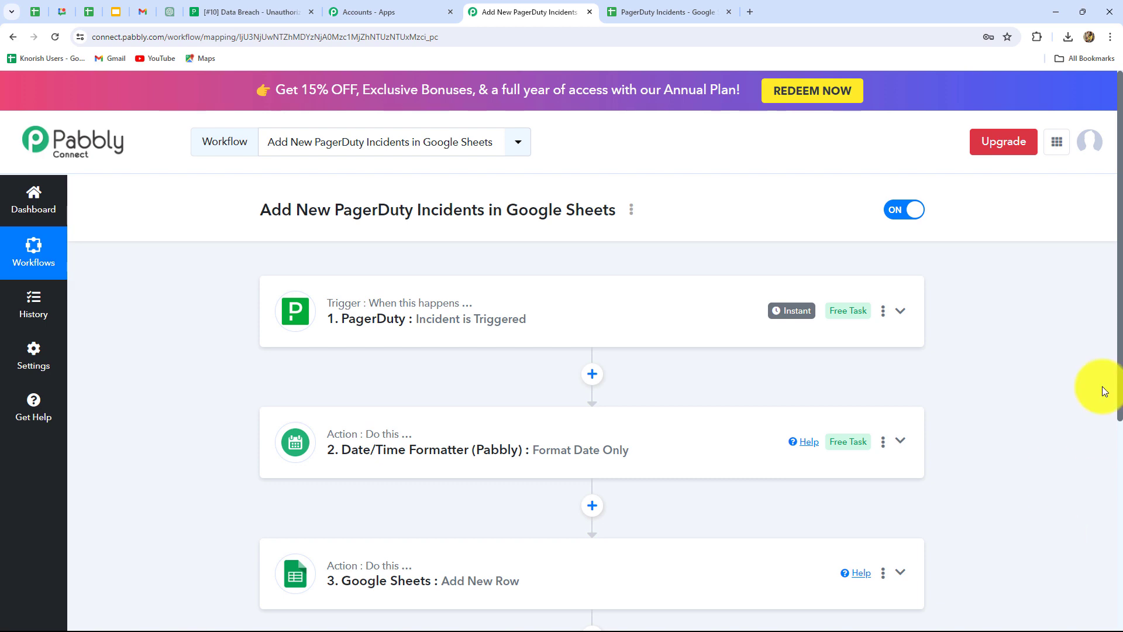
scroll(1102, 391, down, 5)
scroll(1097, 420, up, 3)
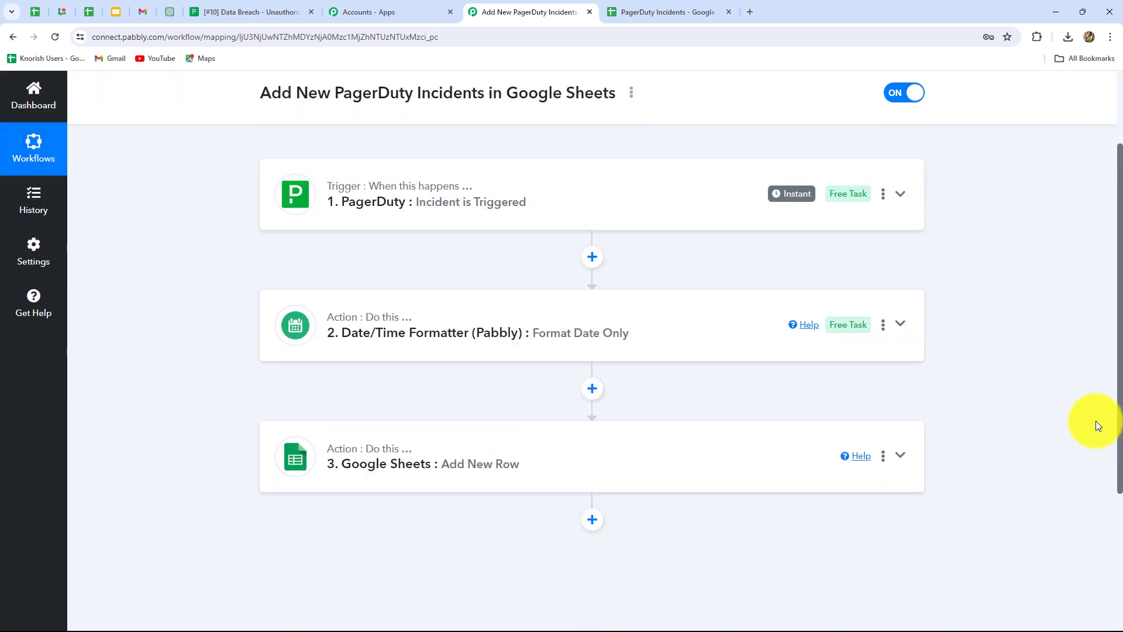